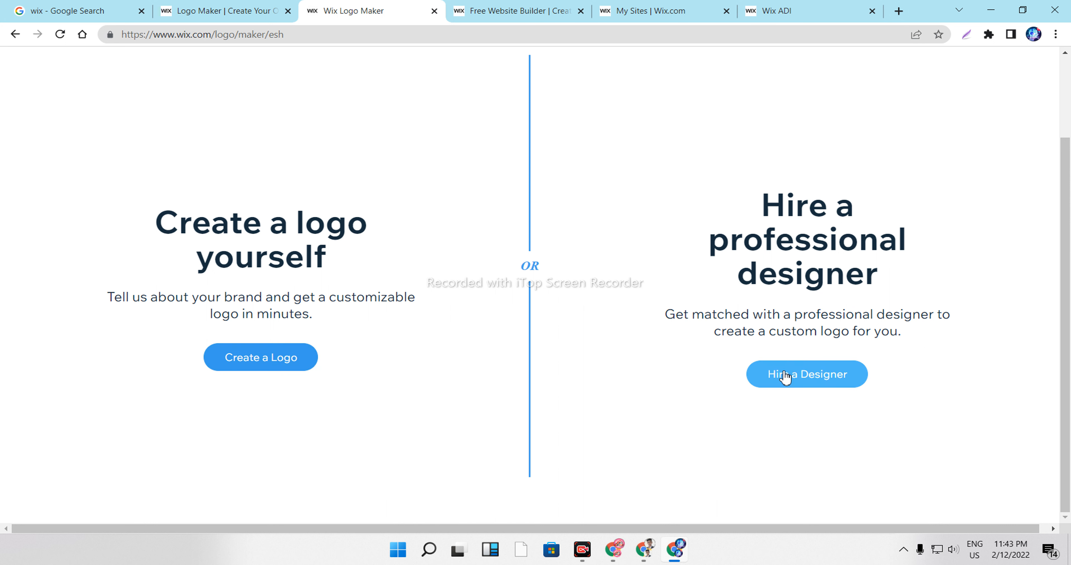
# Step: Start creating a logo yourself, entering "logo" as the business name and "crative" as the tagline, and continue
pyautogui.click(263, 373)
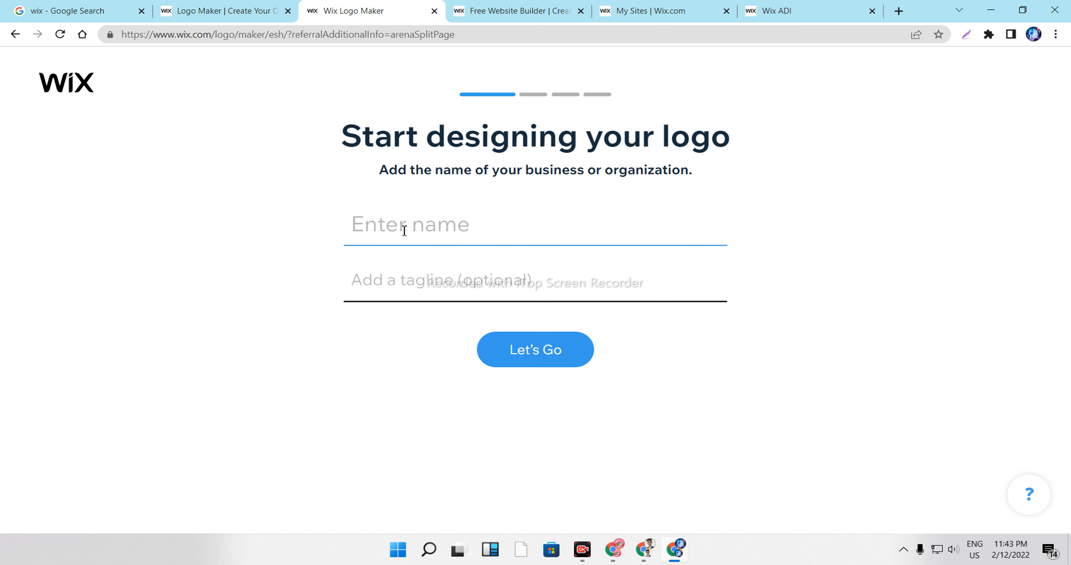
pyautogui.write('lo')
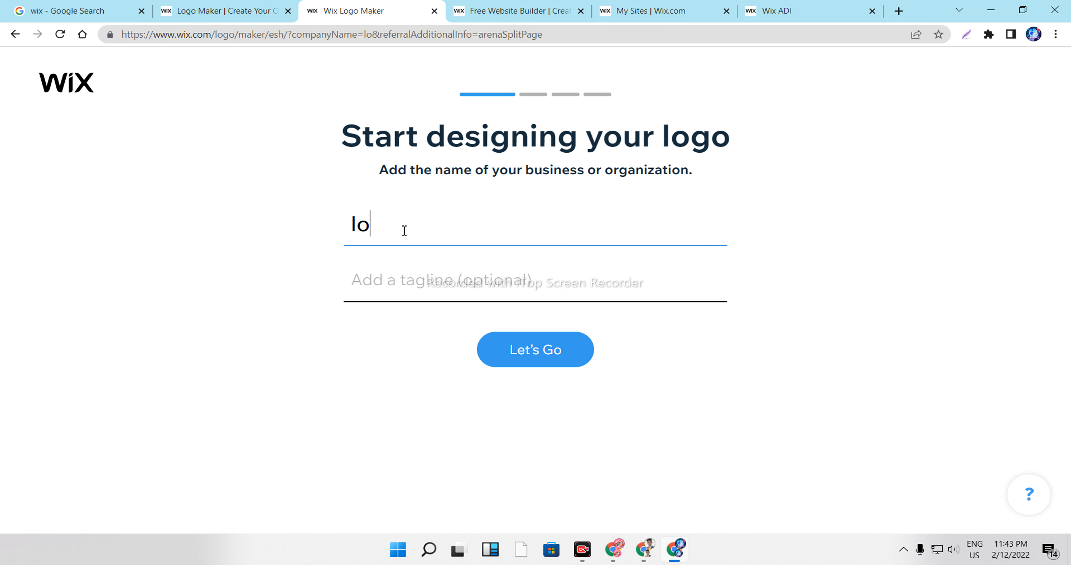
pyautogui.write('go')
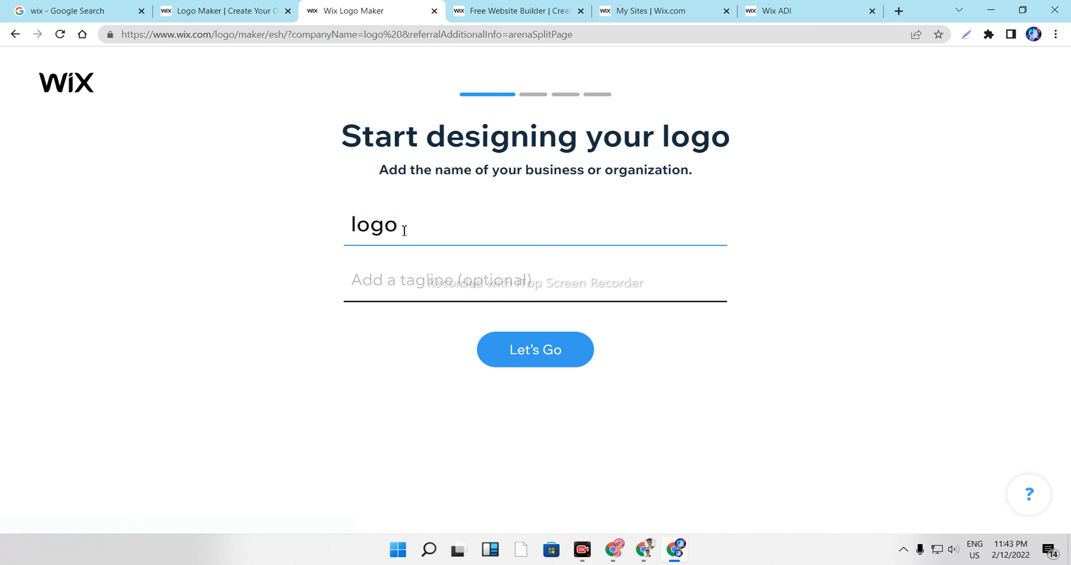
pyautogui.click(398, 289)
pyautogui.write('cra')
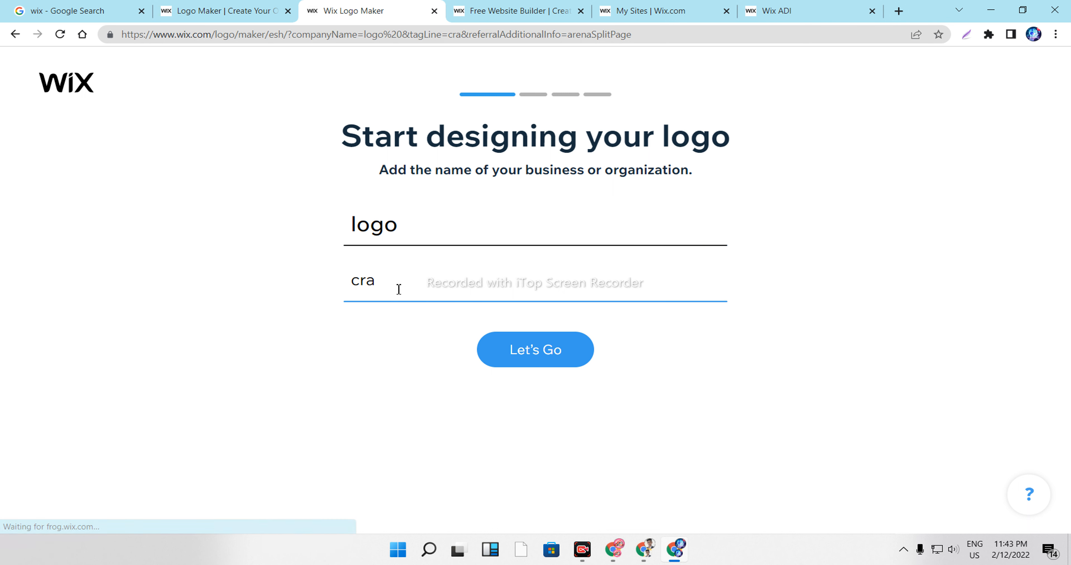
pyautogui.write('y')
pyautogui.press('BackSpace')
pyautogui.write('tiv')
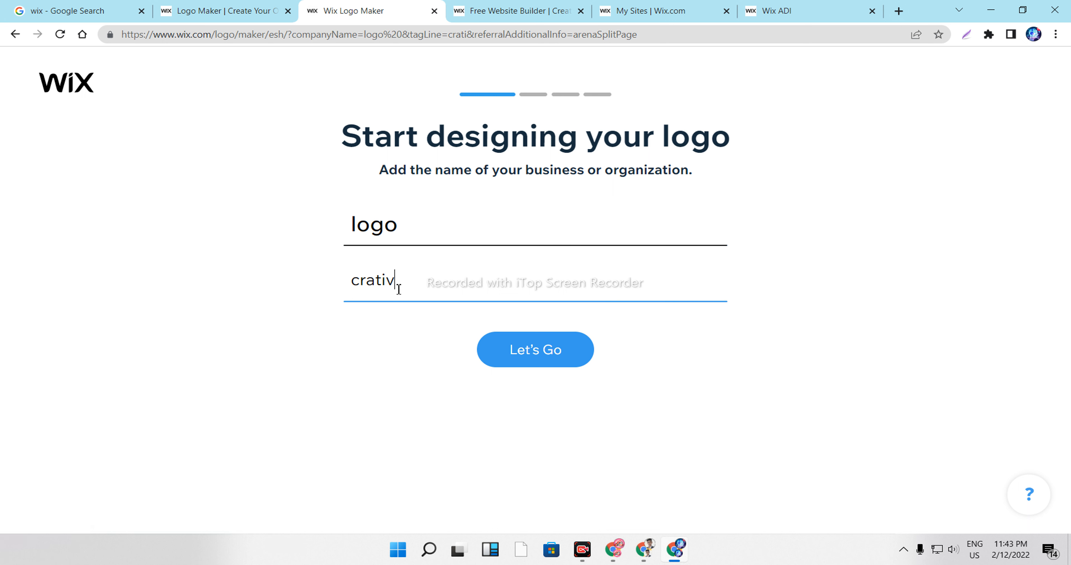
pyautogui.write('e')
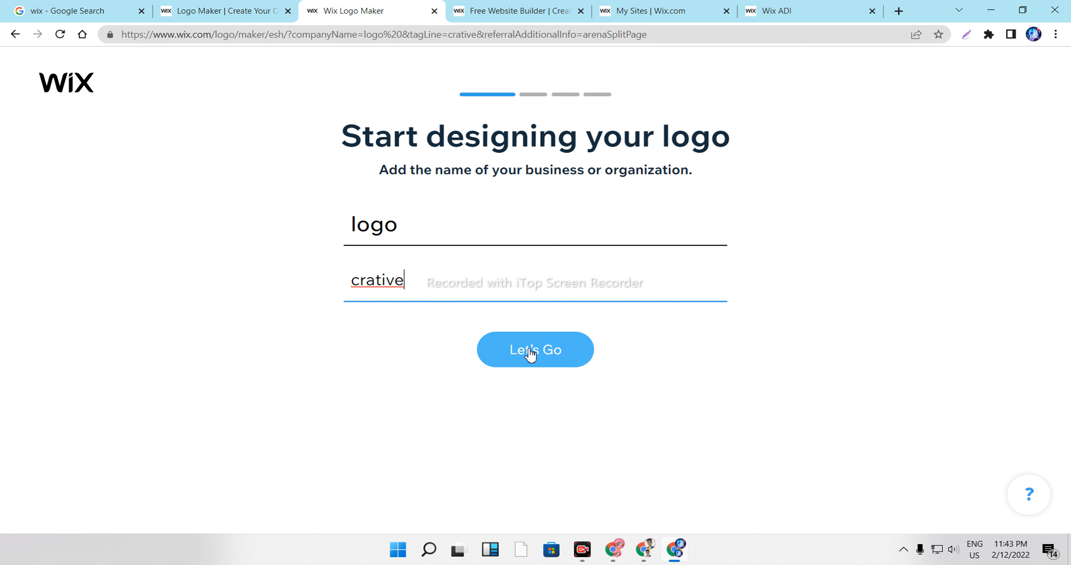
pyautogui.click(531, 355)
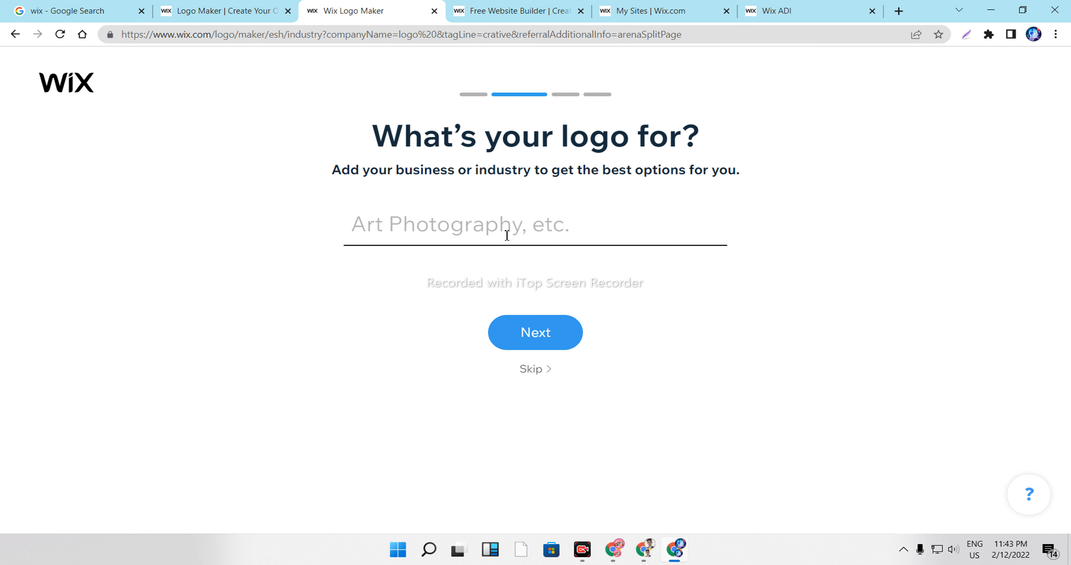
# Step: Skip the industry question and submit Dynamic, Timeless and Fresh as the logo's look and feel
pyautogui.click(539, 370)
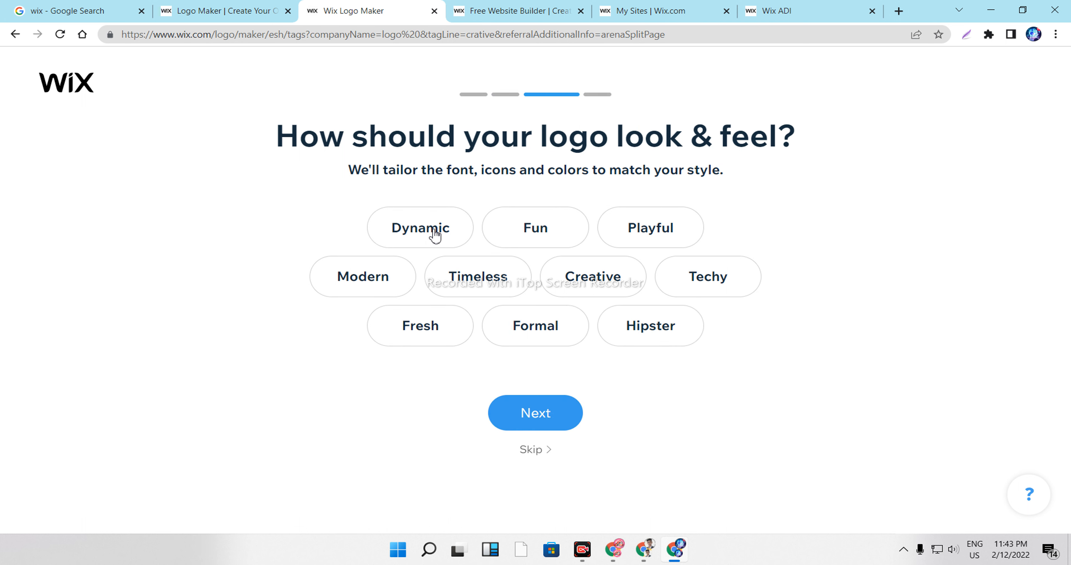
pyautogui.click(410, 234)
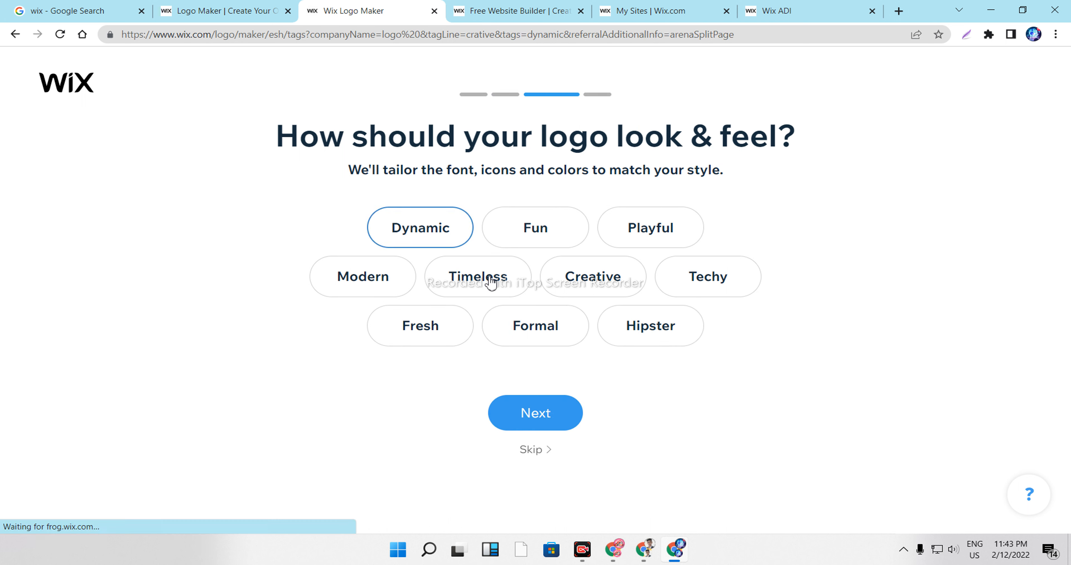
pyautogui.click(491, 286)
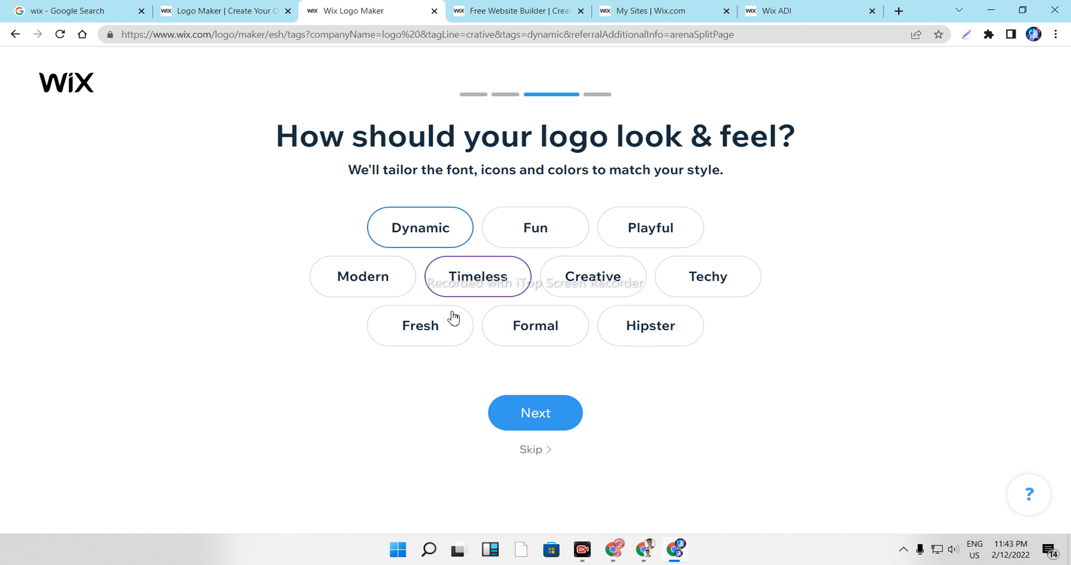
pyautogui.click(431, 330)
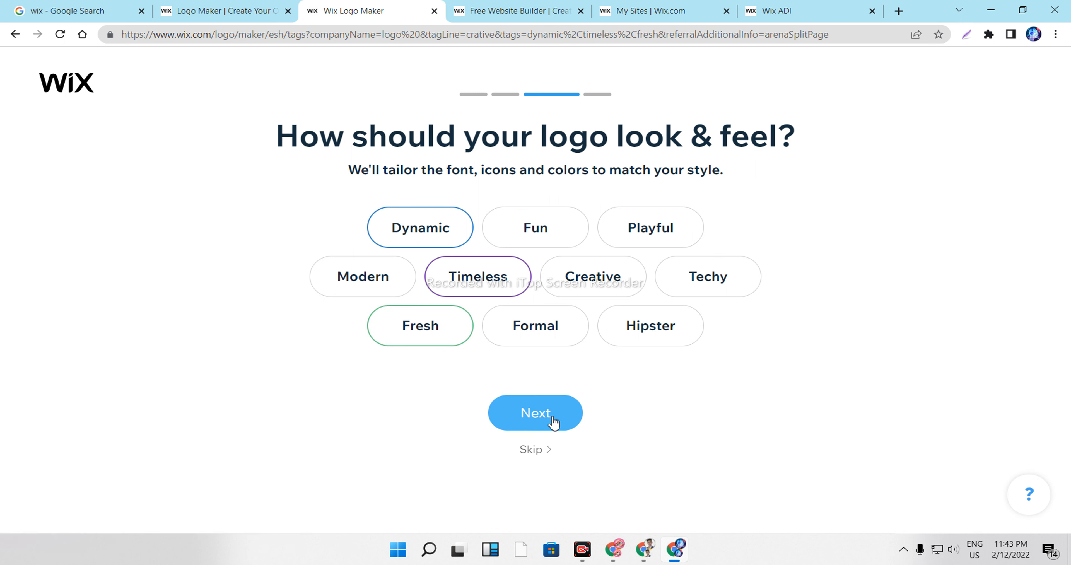
pyautogui.click(418, 342)
pyautogui.click(418, 337)
pyautogui.click(521, 411)
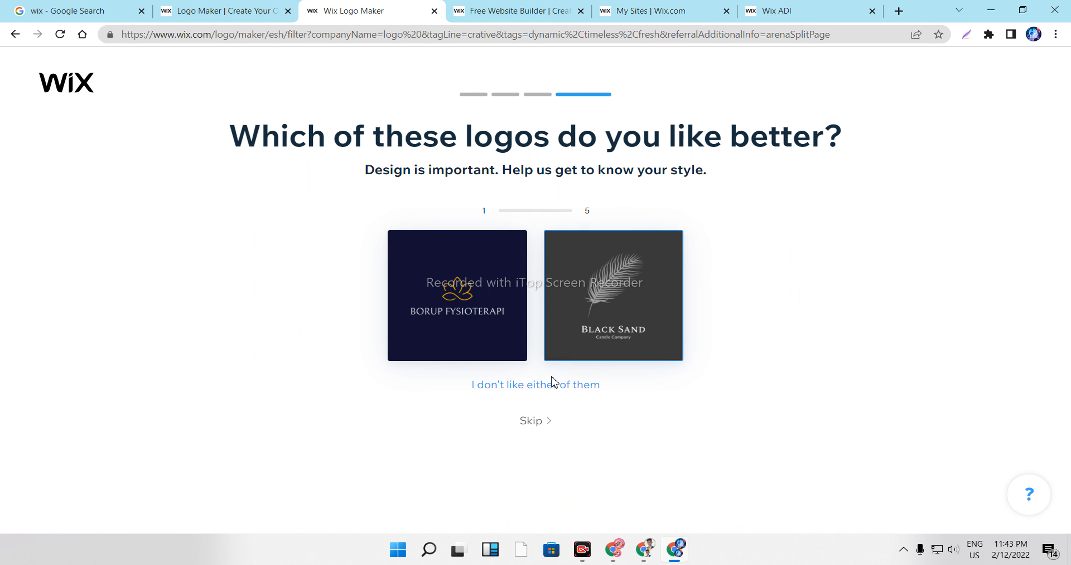
# Step: Complete the five style comparisons, choosing Borup Fysioterapi, Iltable, the second logo of the third pair, Gastomex and cloudanywhere
pyautogui.click(500, 311)
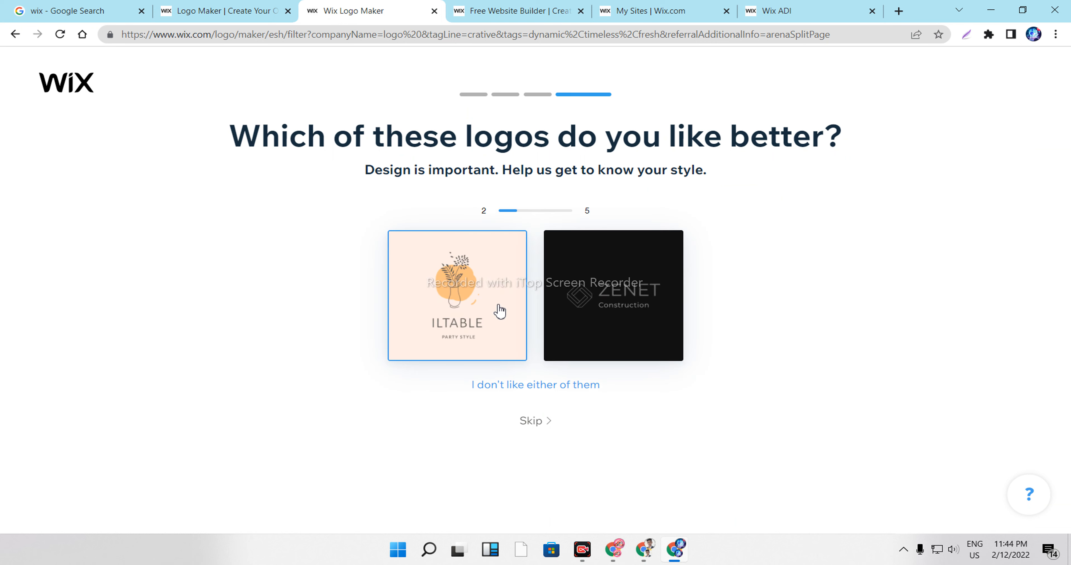
pyautogui.click(500, 303)
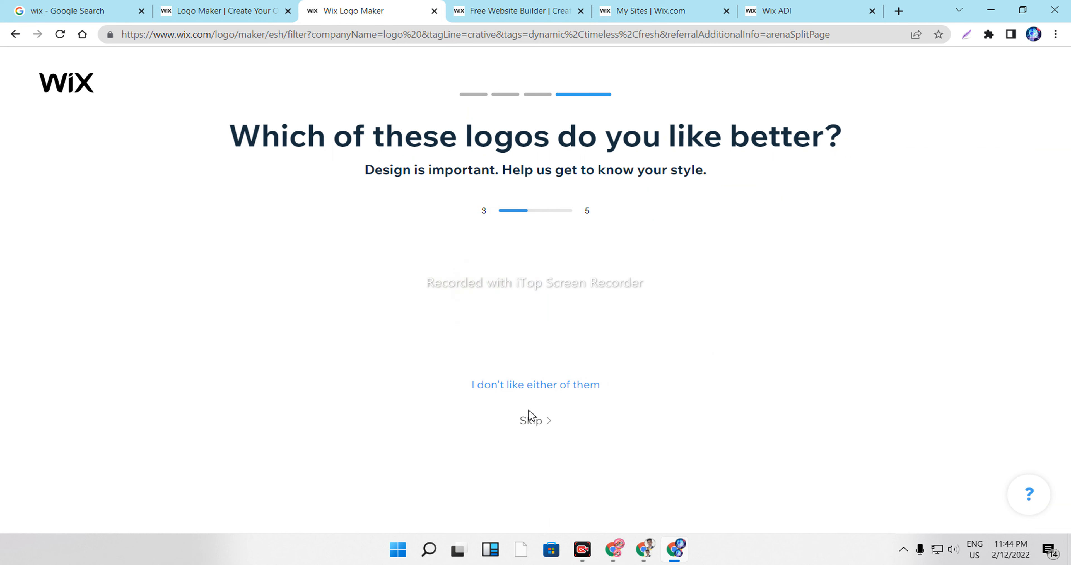
pyautogui.click(572, 328)
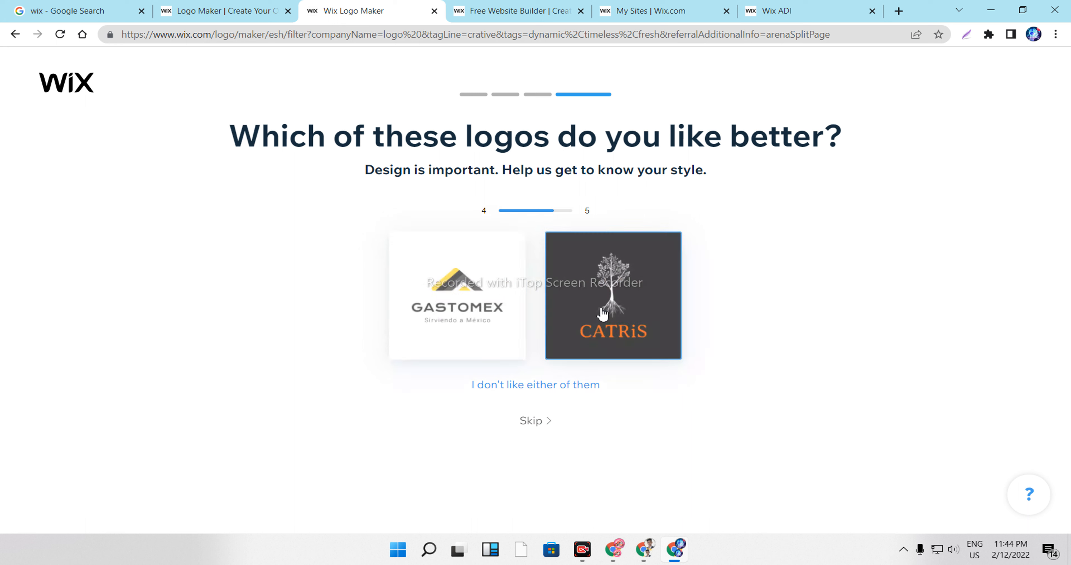
pyautogui.click(479, 289)
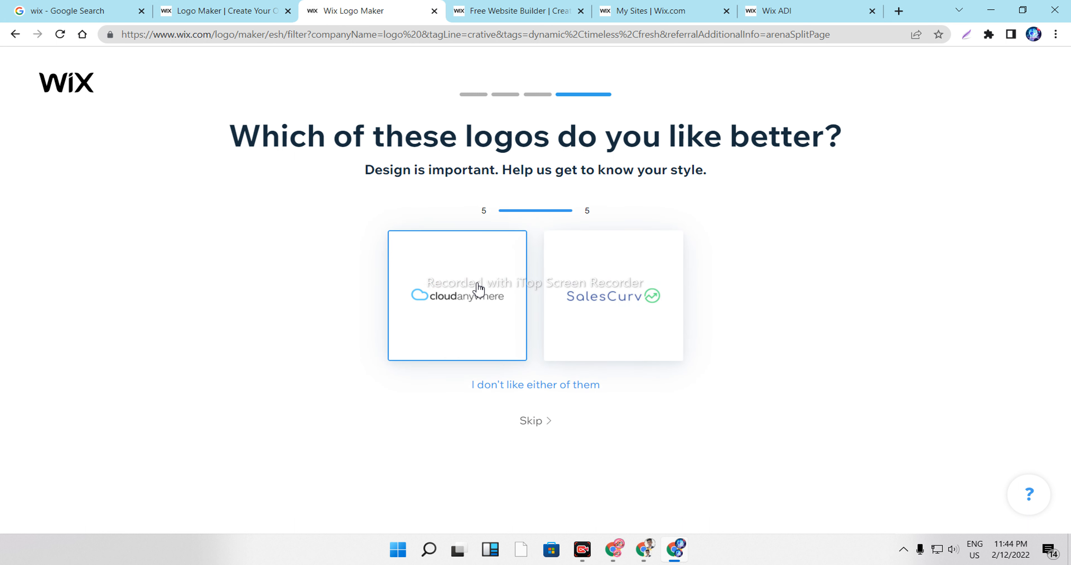
pyautogui.click(503, 290)
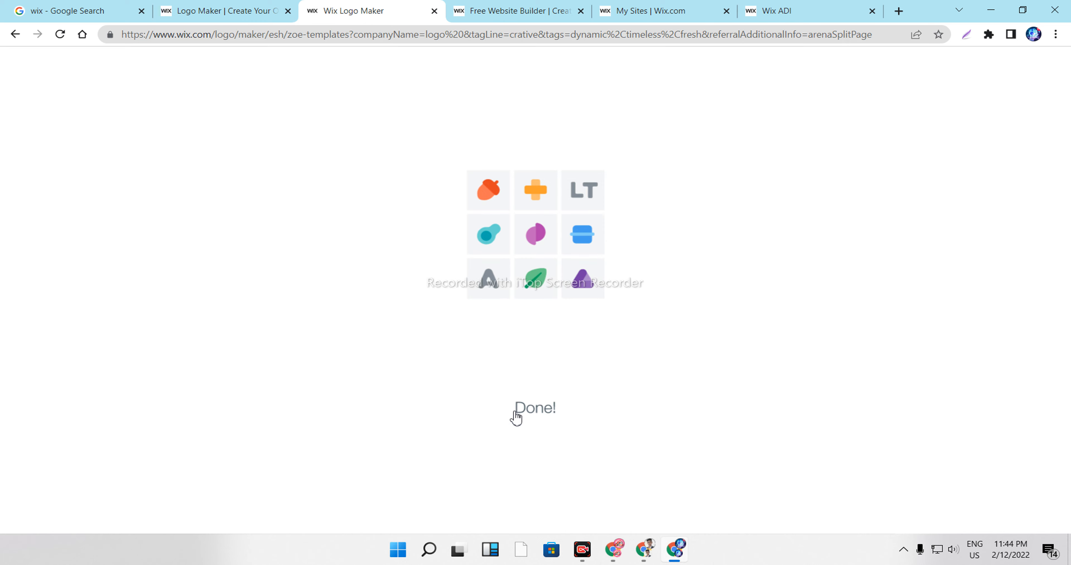
# Step: Replace the name shown on the logo designs with "Bangla Tech"
pyautogui.scroll(-3, 473, 361)
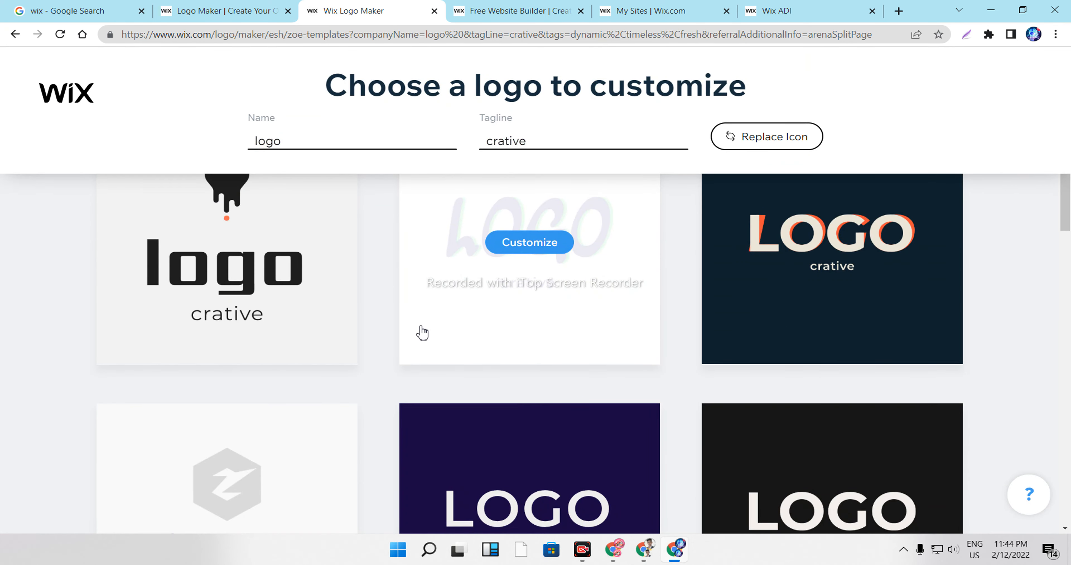
pyautogui.scroll(-5, 423, 333)
pyautogui.scroll(8, 413, 327)
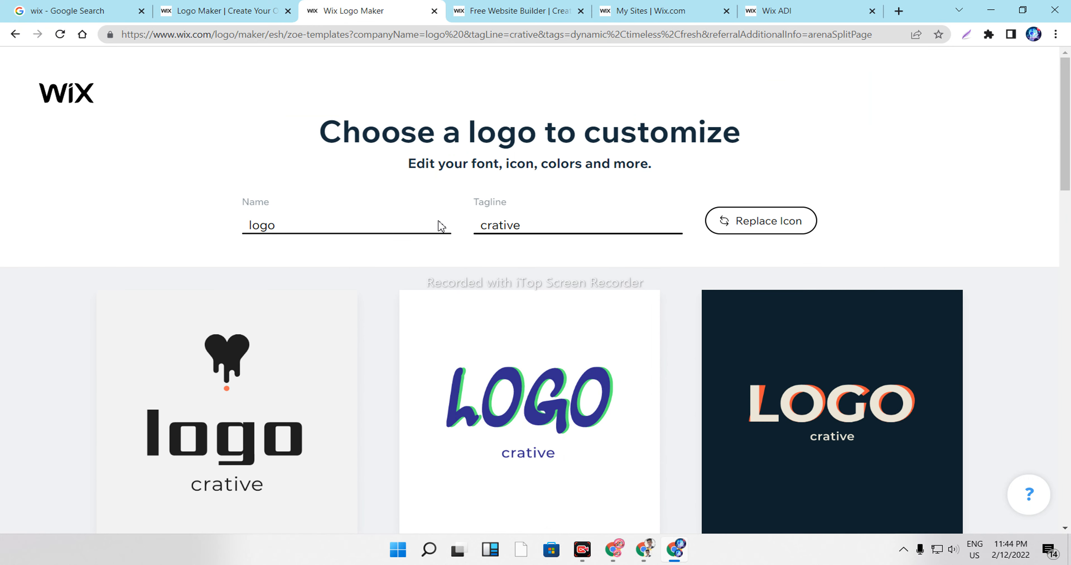
pyautogui.click(334, 225)
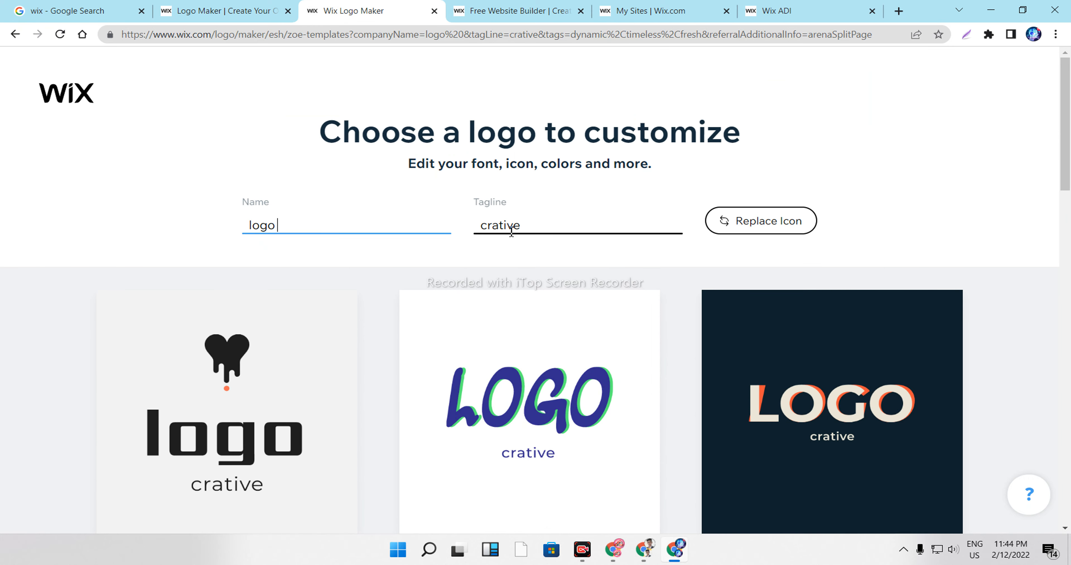
pyautogui.moveTo(370, 232); pyautogui.dragTo(121, 236)
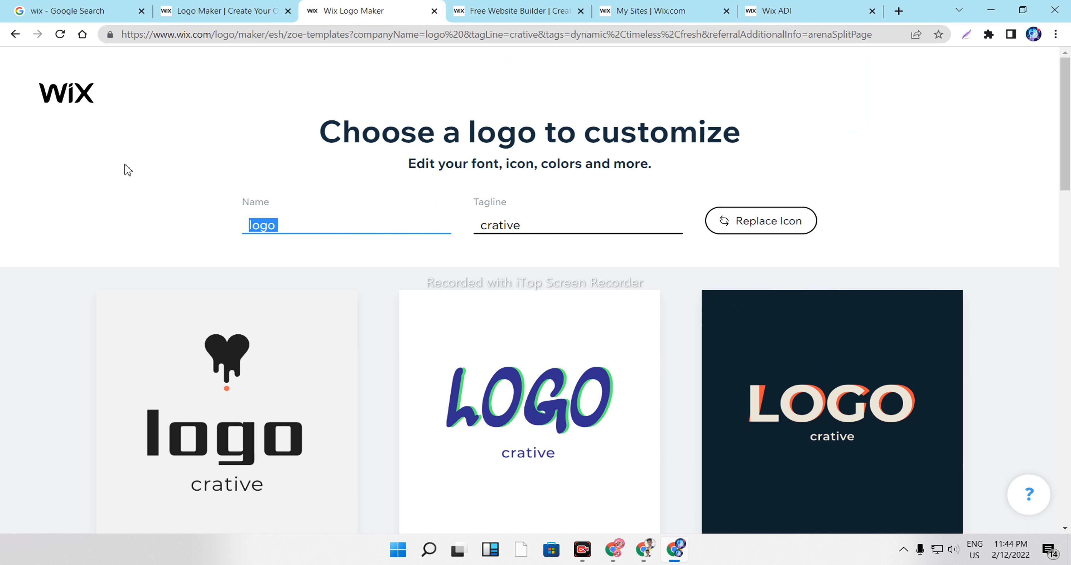
pyautogui.press('BackSpace')
pyautogui.write('b')
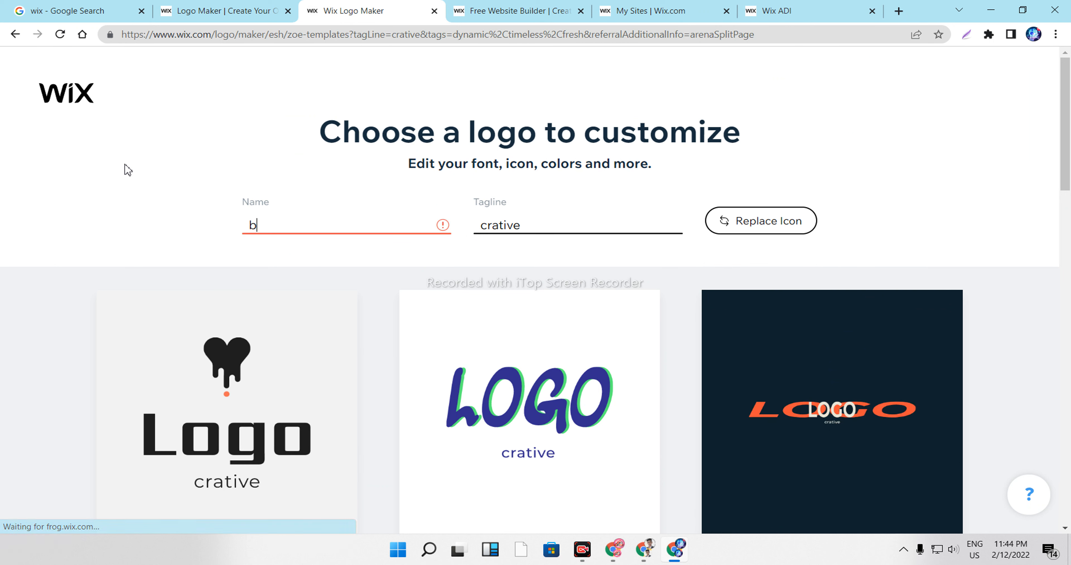
pyautogui.press('BackSpace')
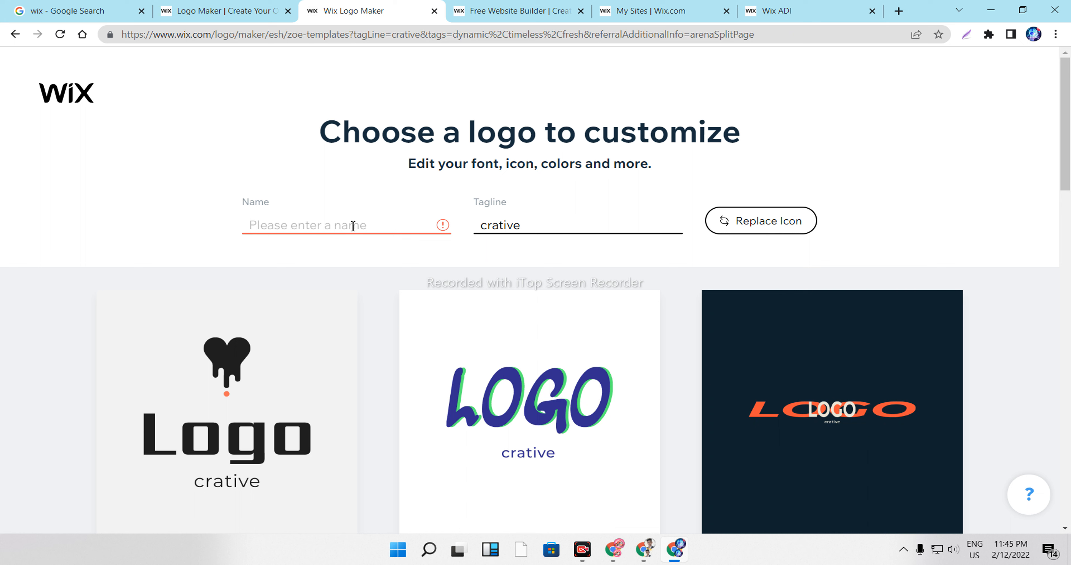
pyautogui.write('Ban')
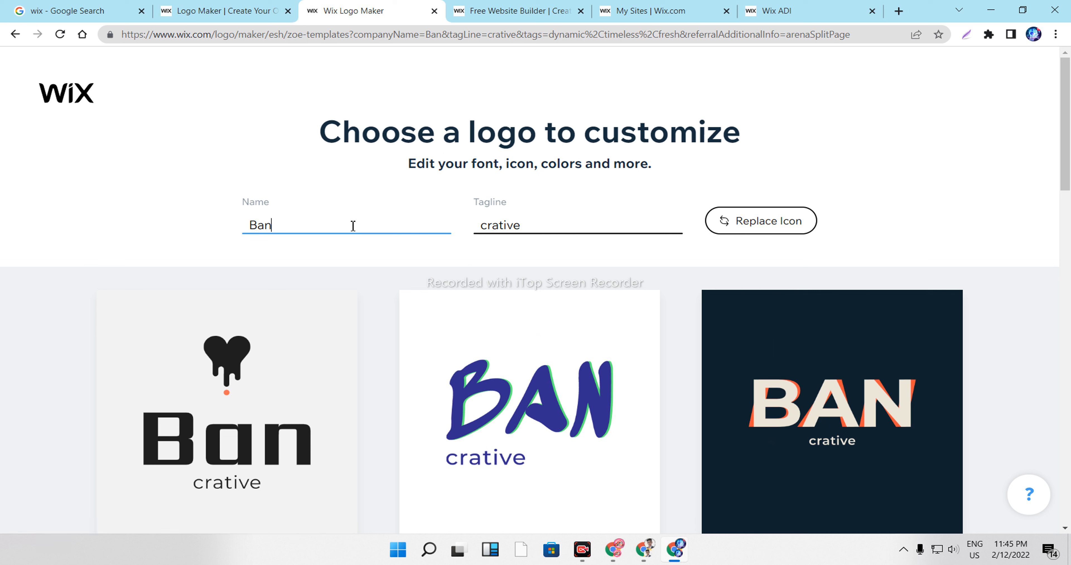
pyautogui.write('gla t')
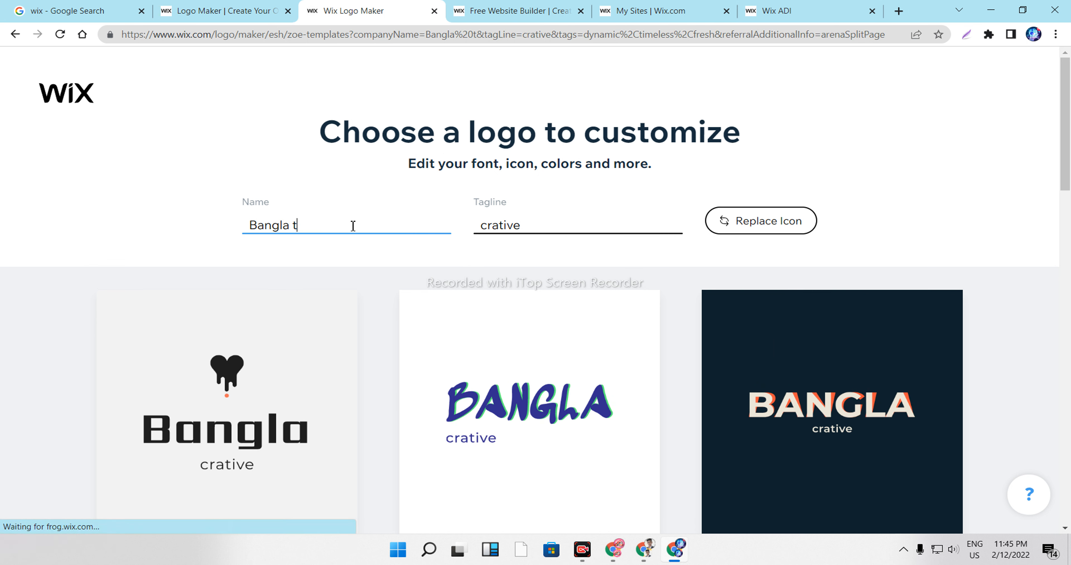
pyautogui.press('BackSpace')
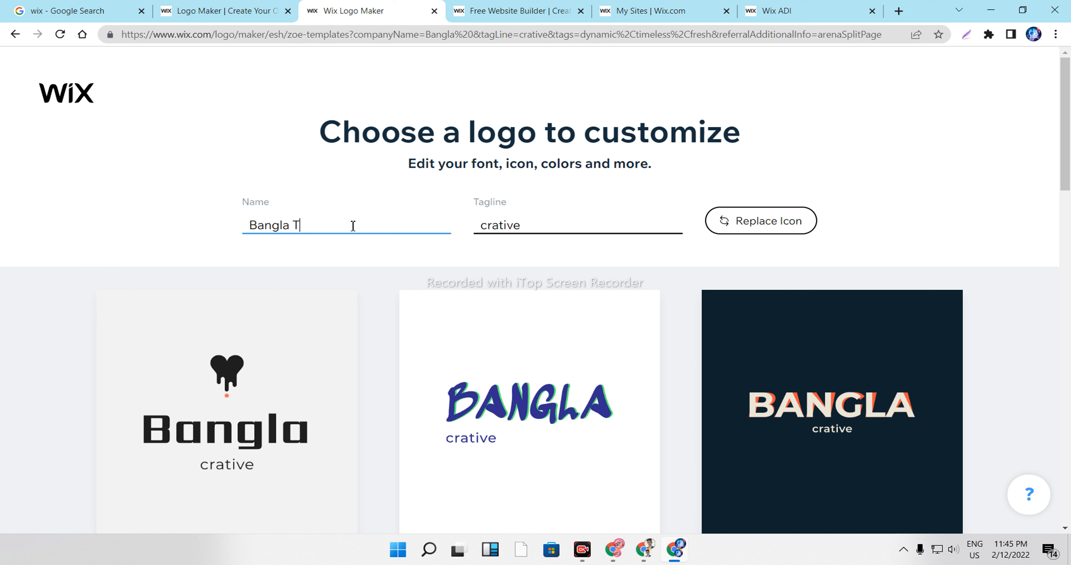
pyautogui.write('Te')
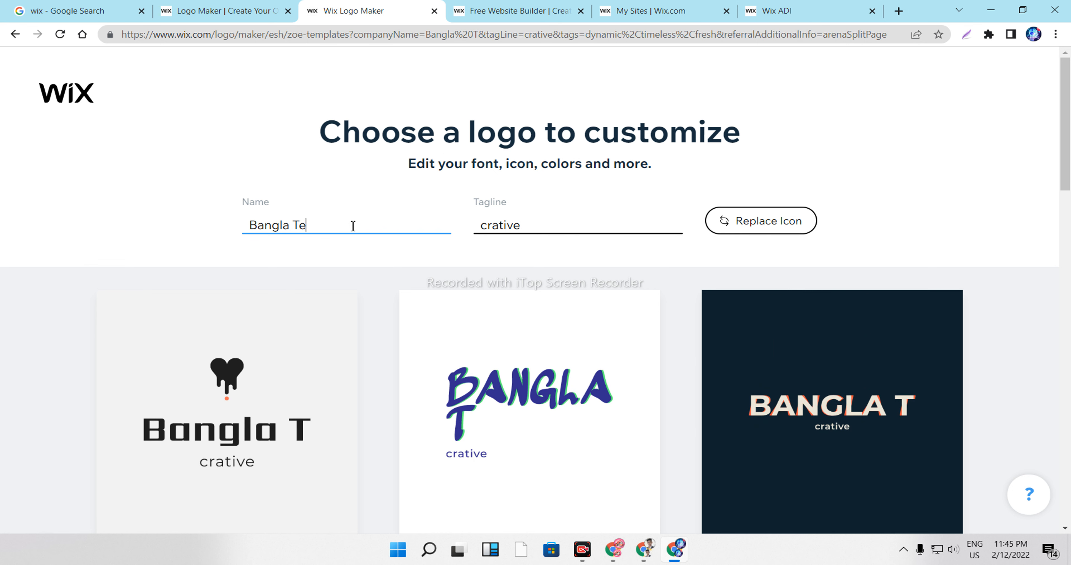
pyautogui.write('ch')
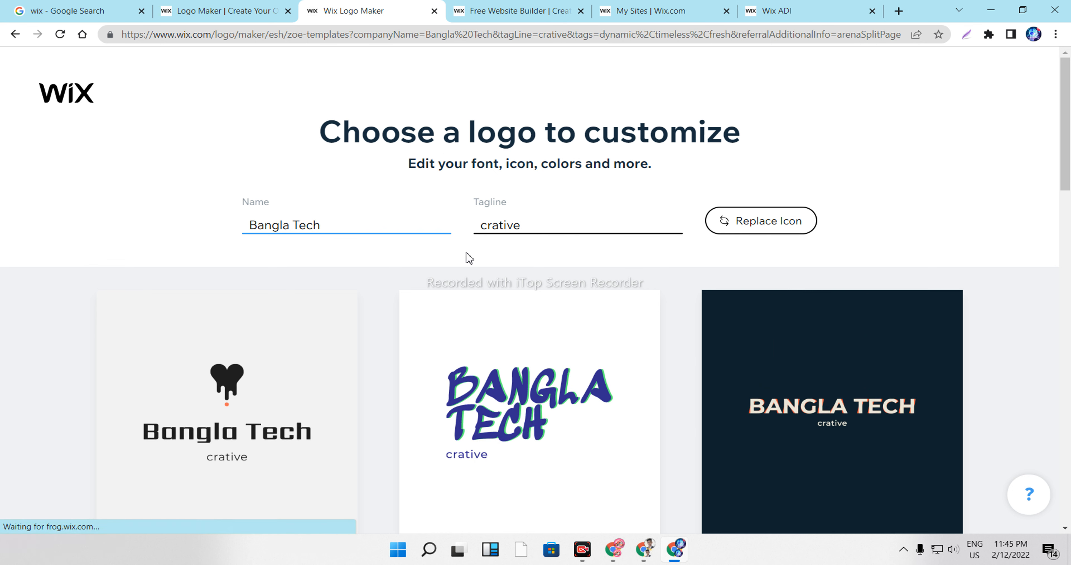
# Step: Replace the tagline on the logo designs with "Research"
pyautogui.doubleClick(533, 227)
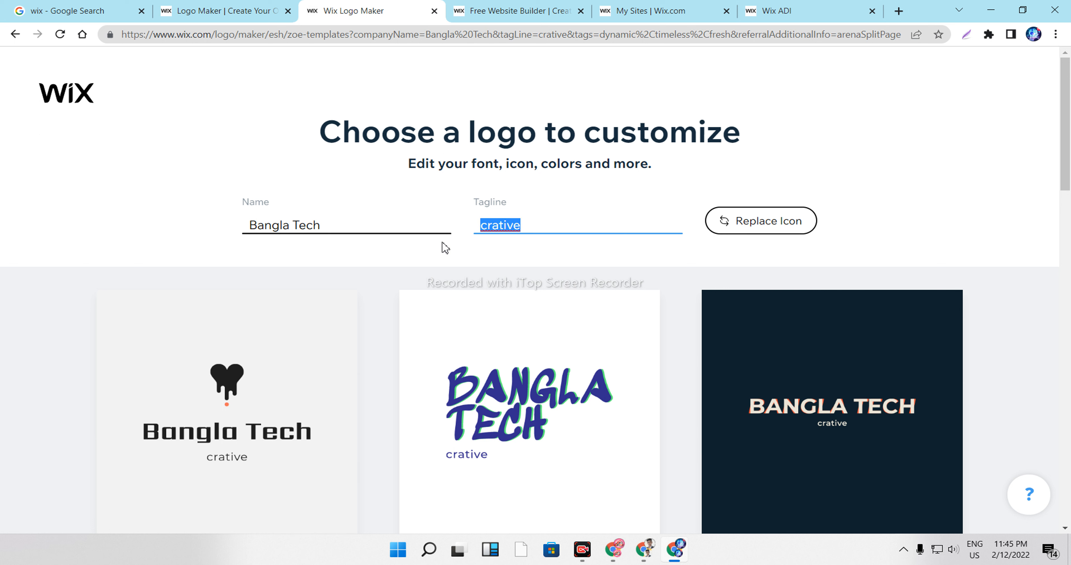
pyautogui.press('BackSpace')
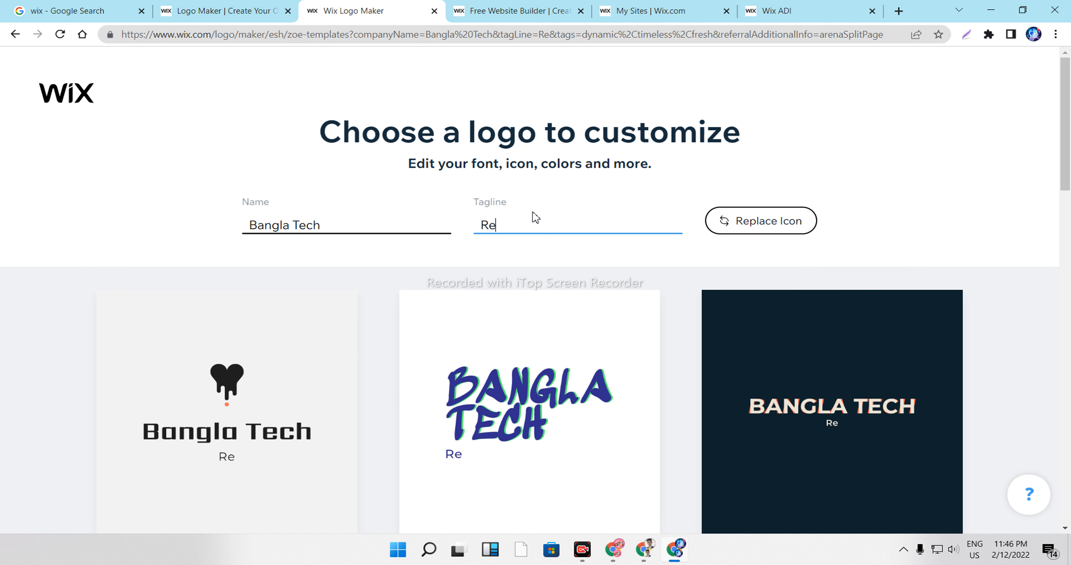
pyautogui.write('ar')
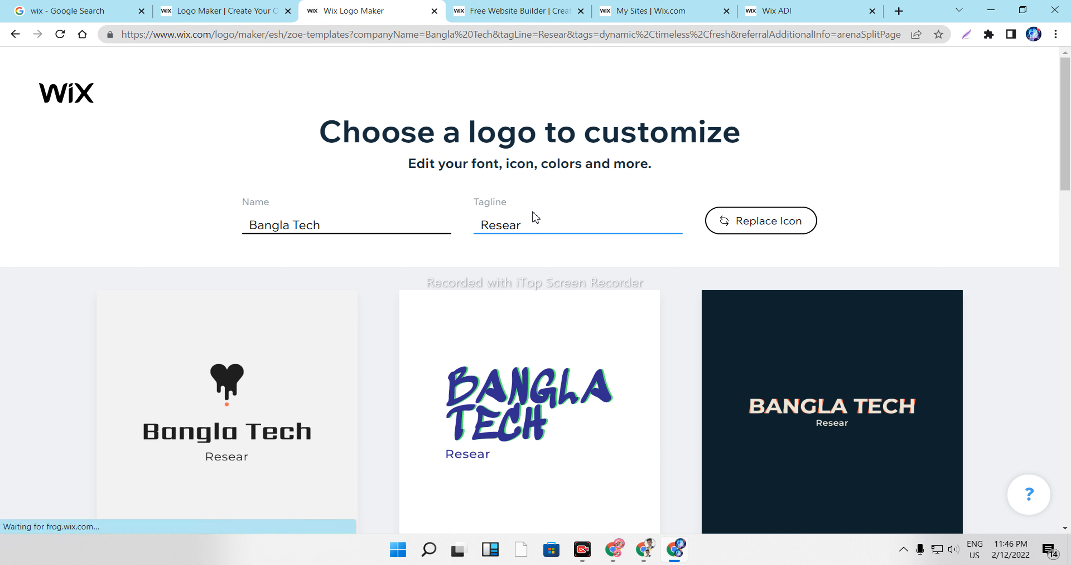
pyautogui.write('c')
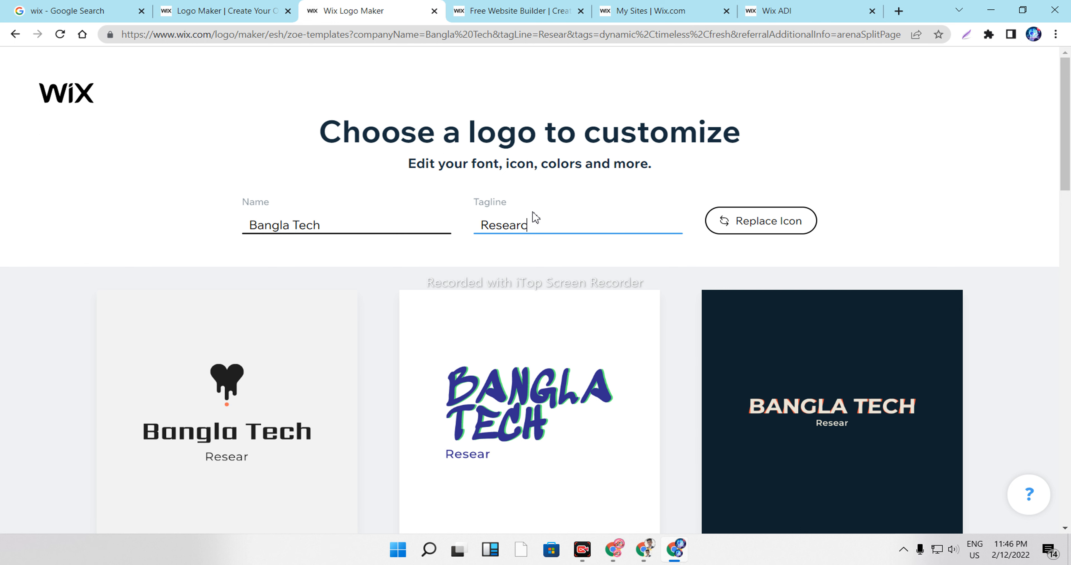
pyautogui.write('h')
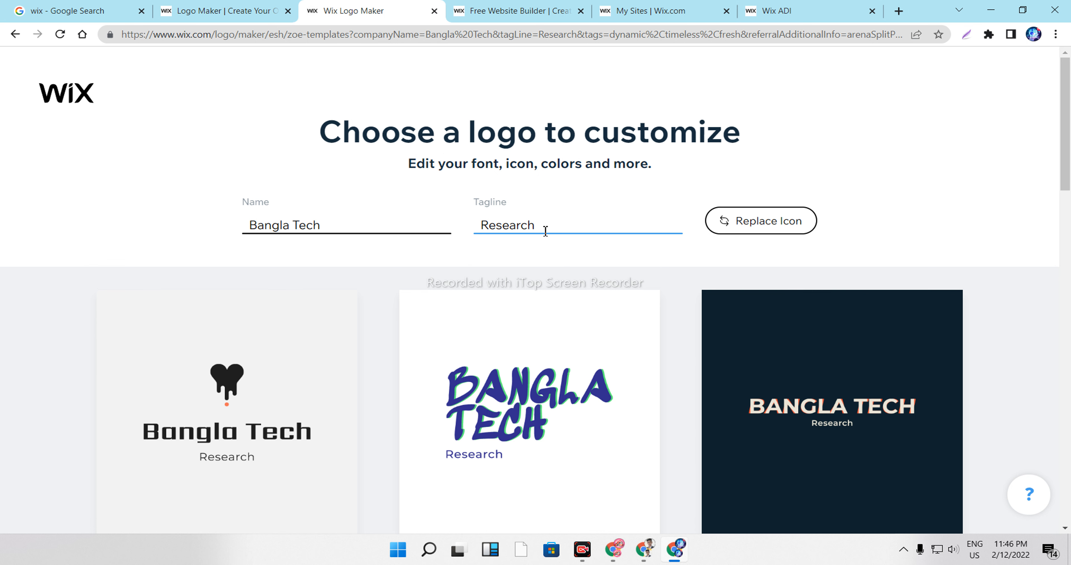
# Step: Look through the initial set of Bangla Tech logo designs, comparing their icons, fonts and colours
pyautogui.scroll(-5, 761, 241)
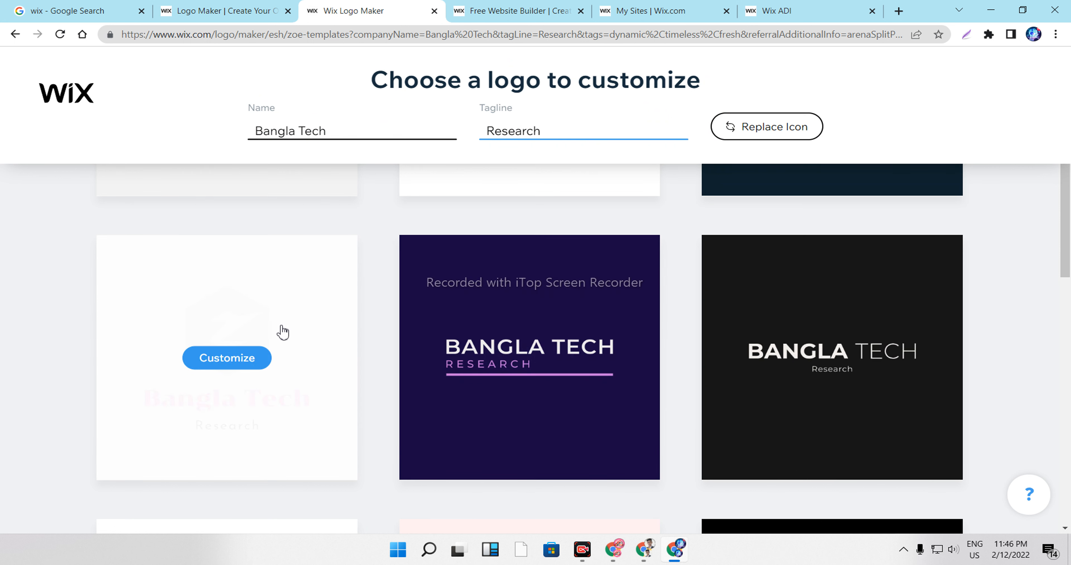
pyautogui.scroll(4, 304, 328)
pyautogui.scroll(2, 324, 326)
pyautogui.scroll(-3, 333, 329)
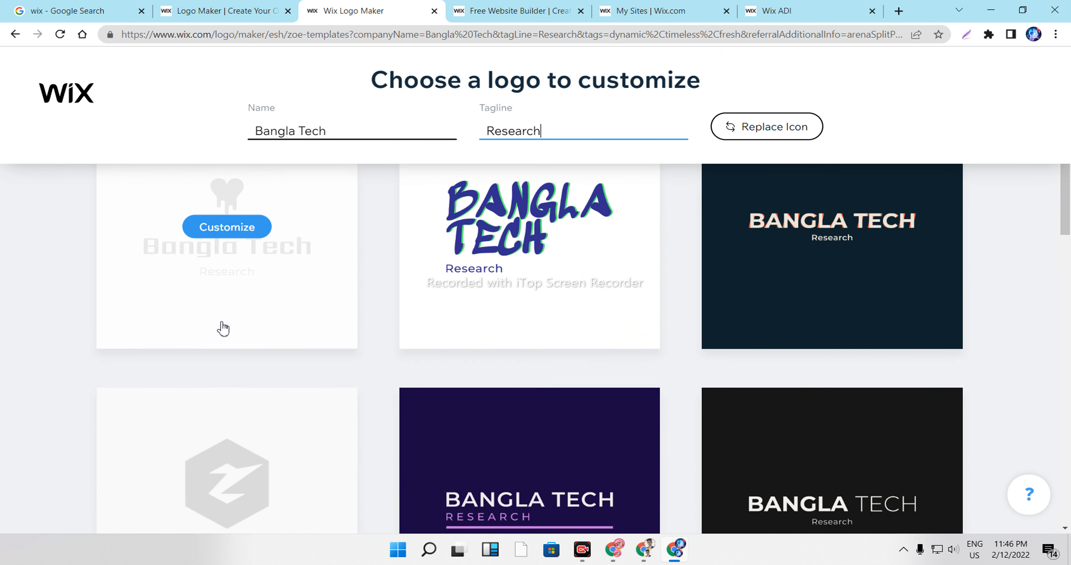
pyautogui.scroll(-8, 741, 287)
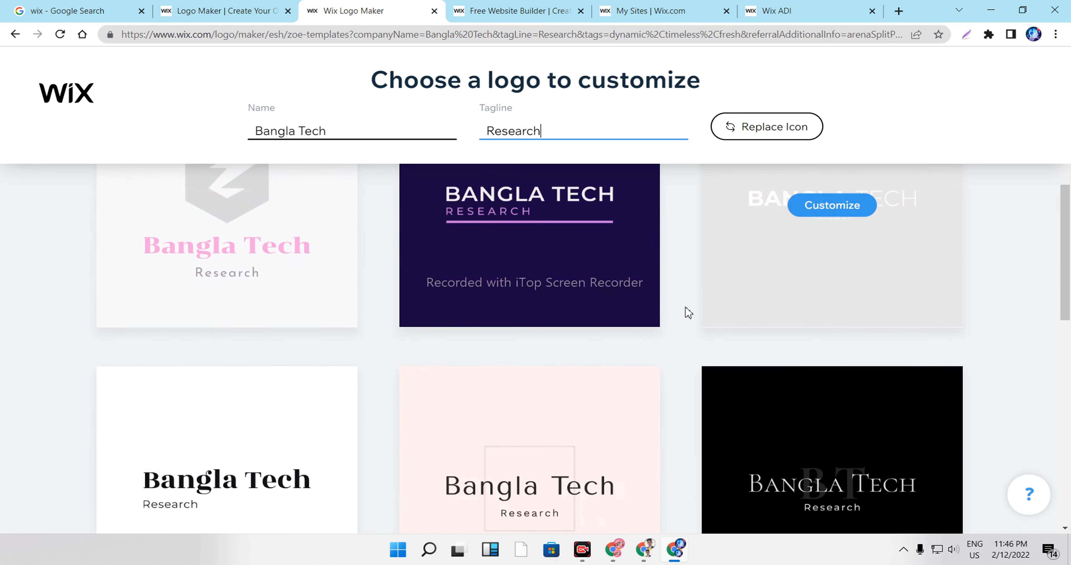
pyautogui.scroll(-5, 601, 325)
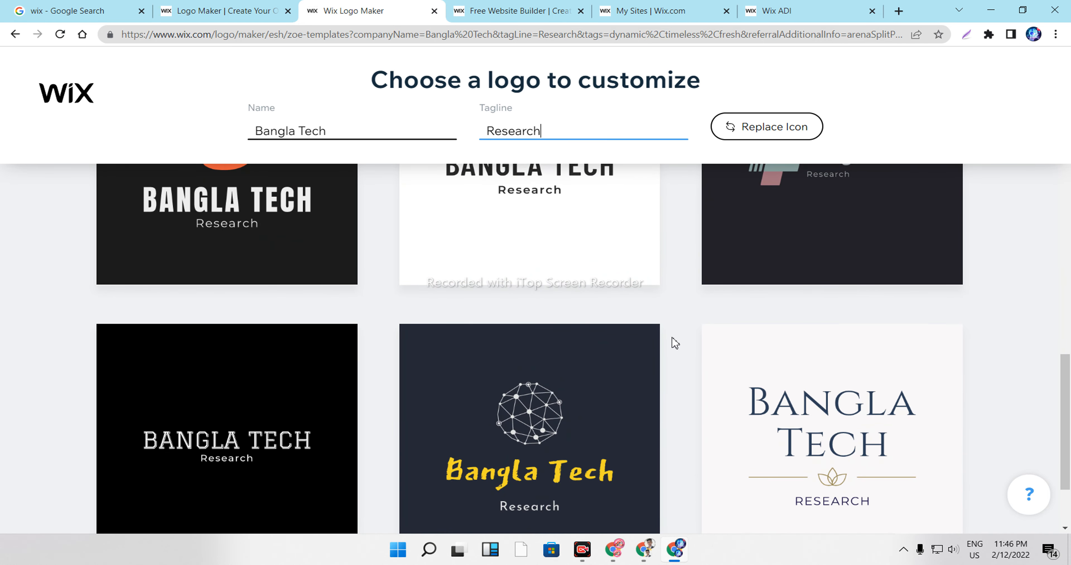
pyautogui.scroll(3, 875, 303)
pyautogui.scroll(-1, 796, 348)
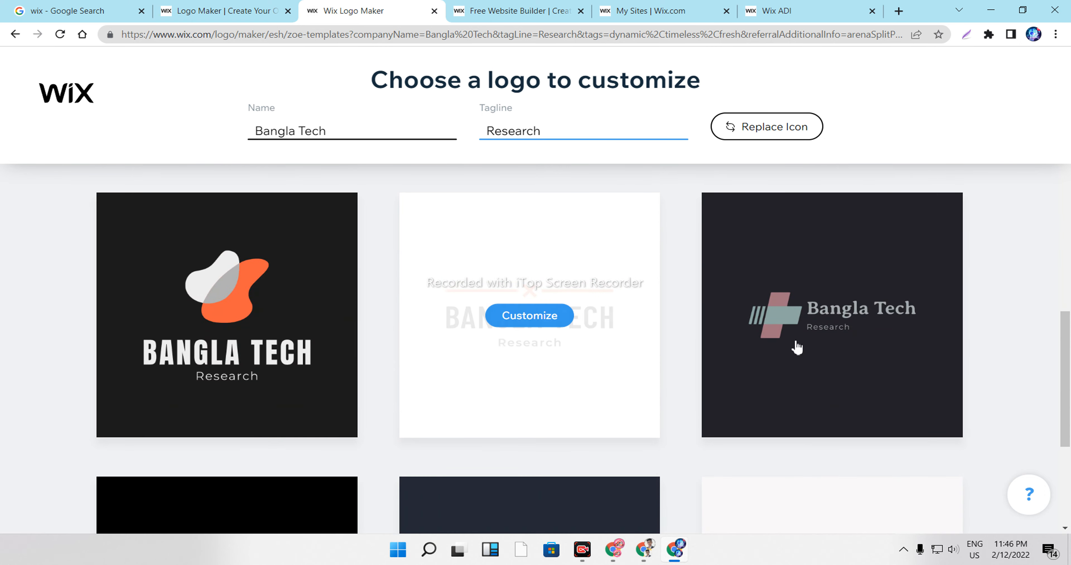
pyautogui.scroll(-5, 302, 330)
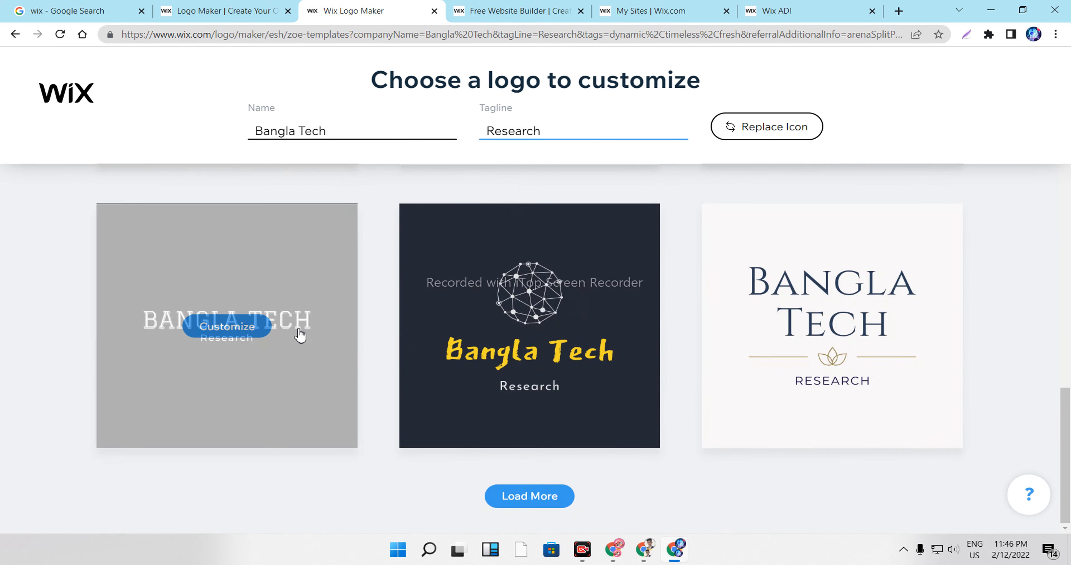
pyautogui.scroll(10, 646, 408)
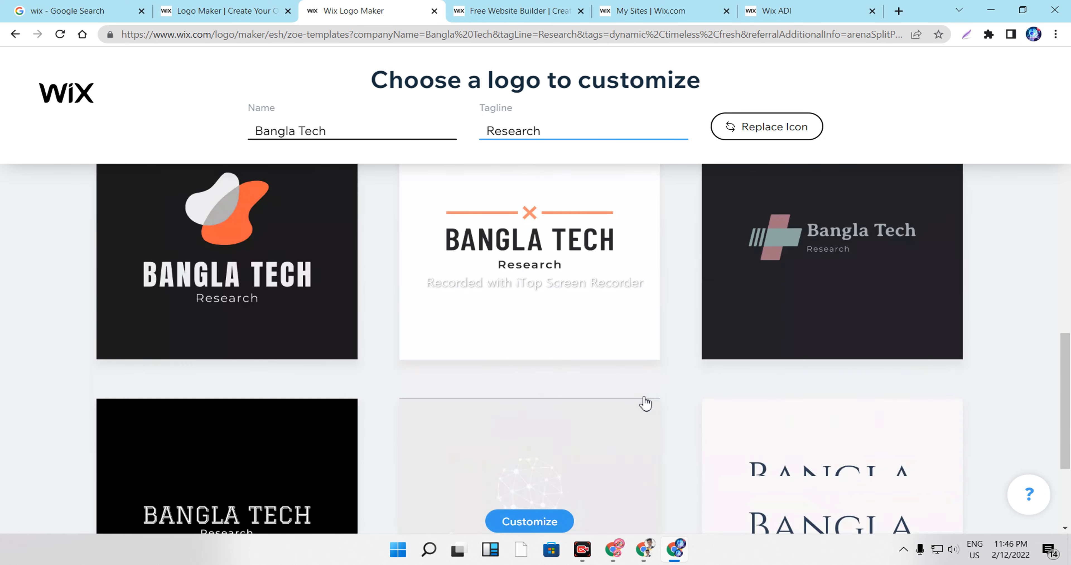
pyautogui.scroll(5, 617, 390)
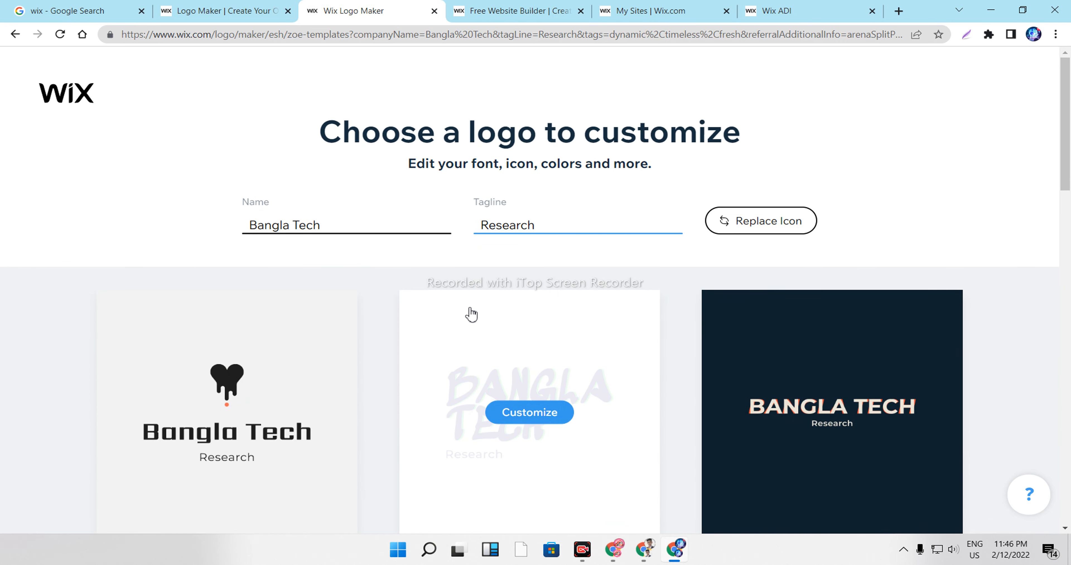
pyautogui.scroll(-5, 456, 341)
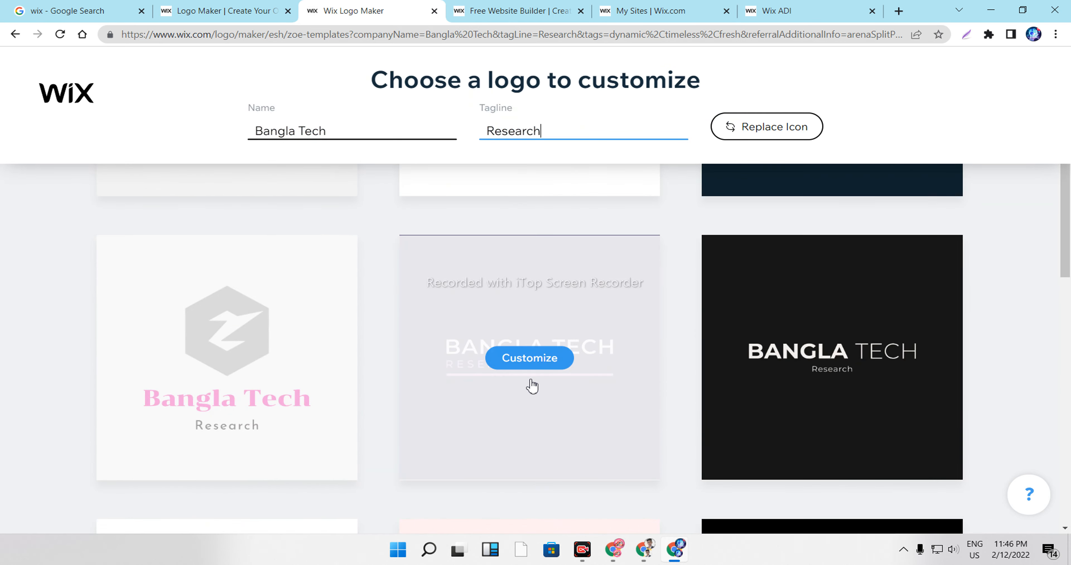
pyautogui.scroll(-5, 548, 379)
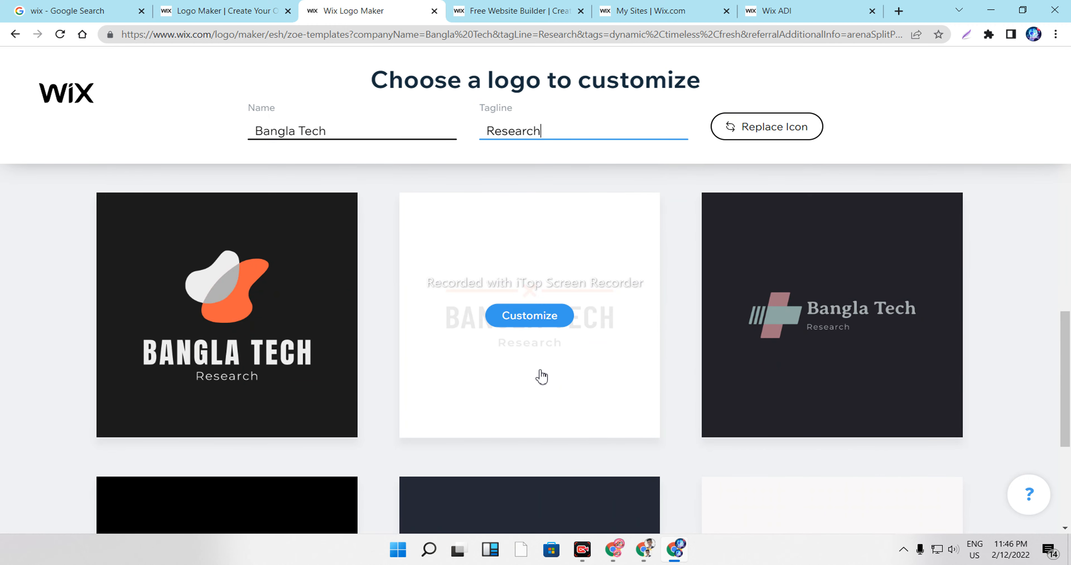
pyautogui.scroll(-3, 542, 376)
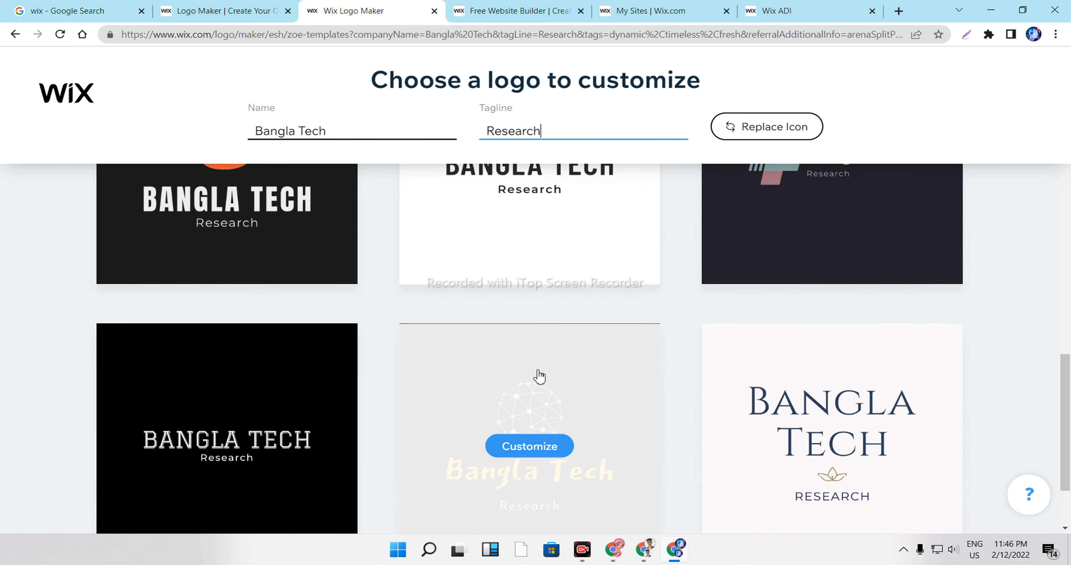
pyautogui.scroll(-3, 539, 376)
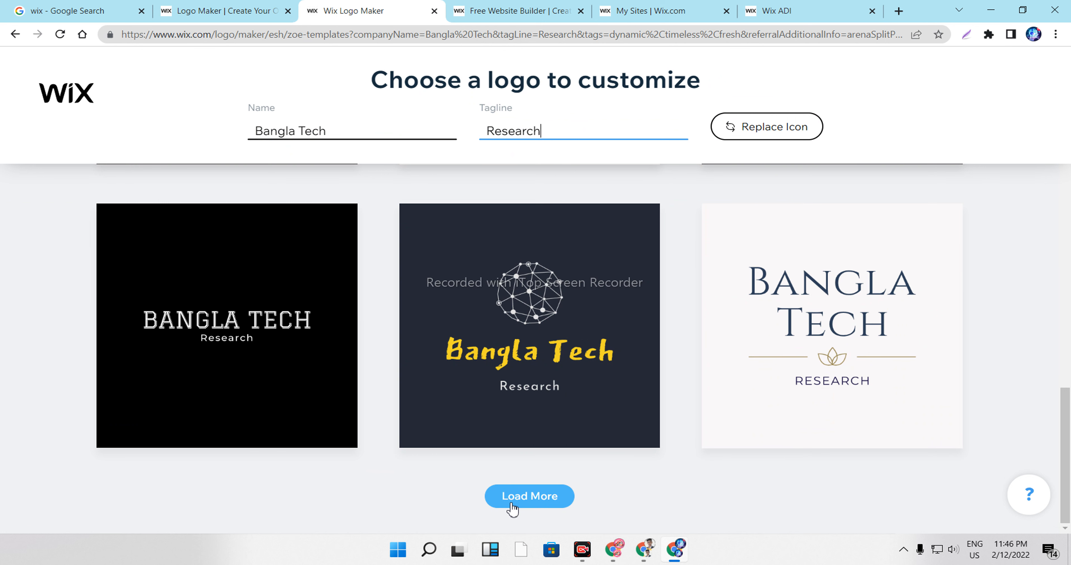
# Step: Load a second batch of logo designs and review them through to the end of the gallery
pyautogui.click(513, 508)
pyautogui.scroll(-6, 510, 499)
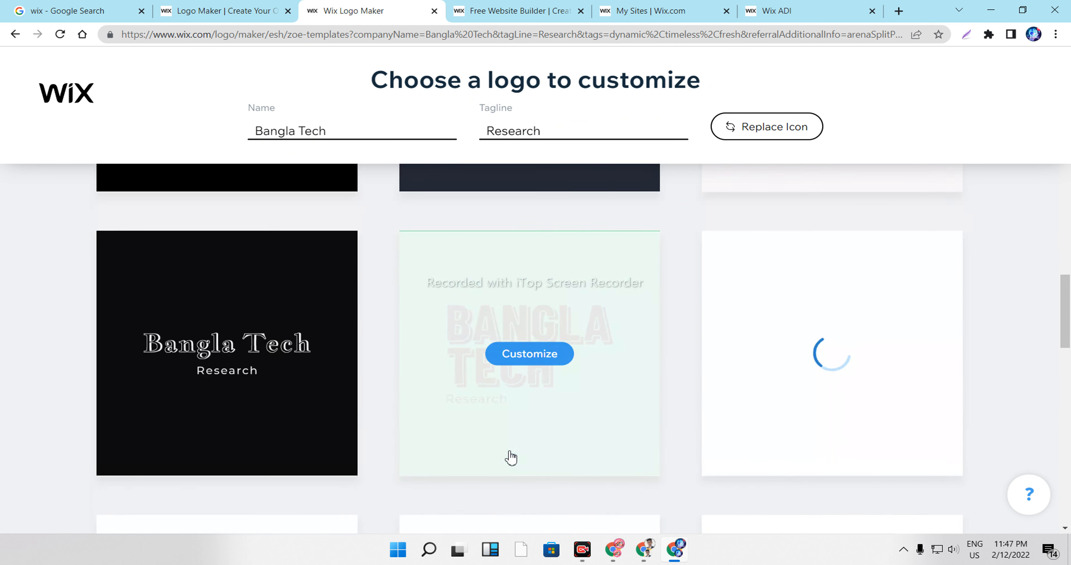
pyautogui.scroll(-9, 512, 447)
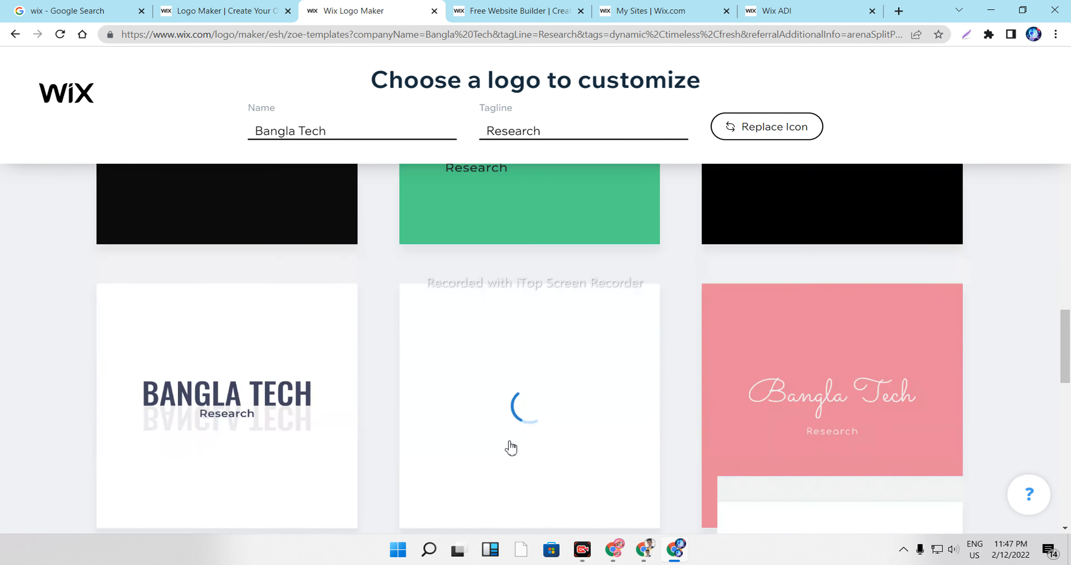
pyautogui.scroll(-7, 511, 449)
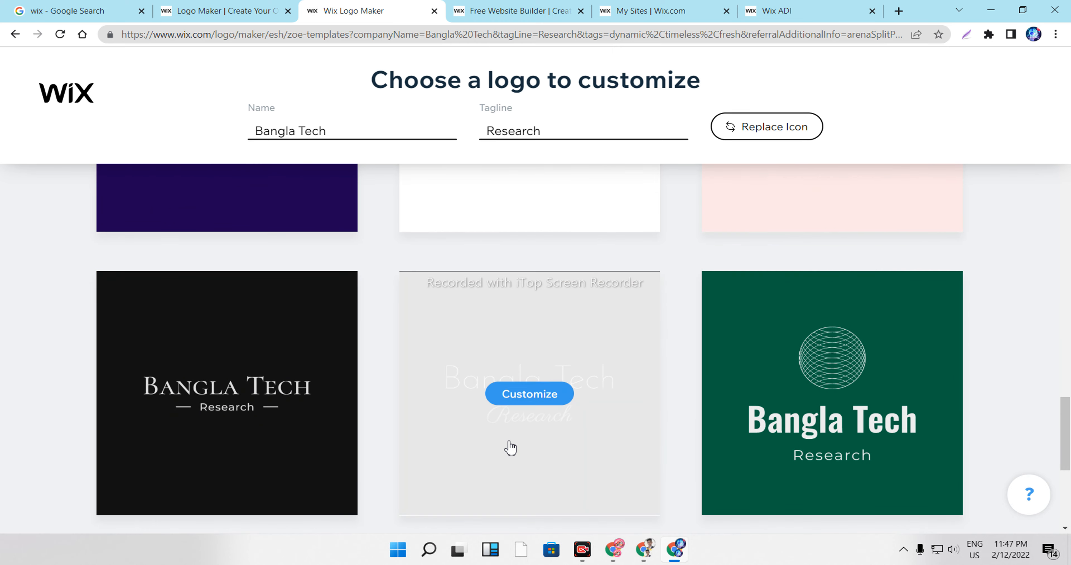
pyautogui.scroll(-6, 511, 448)
pyautogui.scroll(-2, 511, 448)
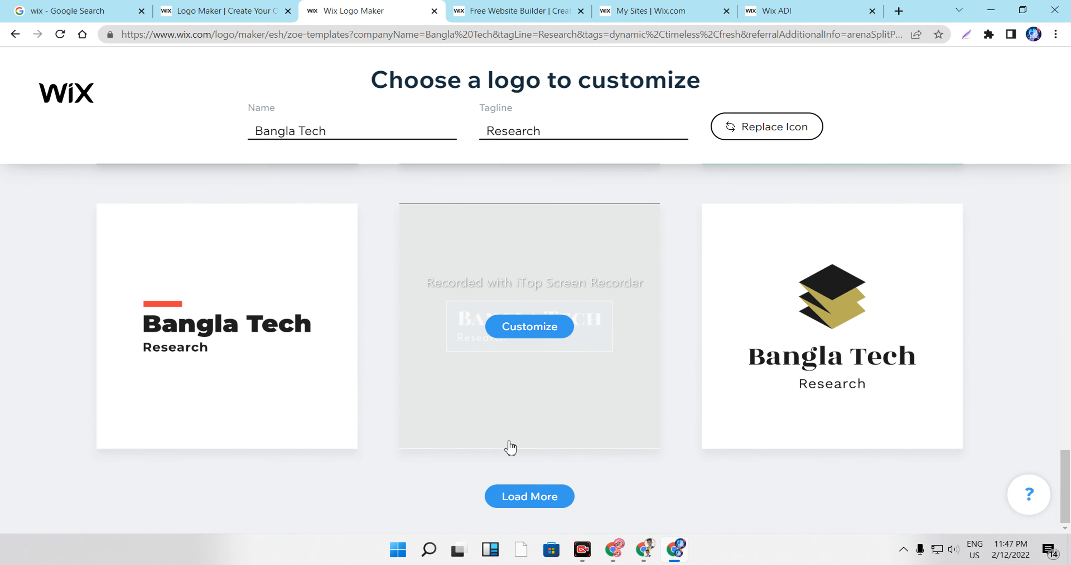
# Step: Load a third batch of logo designs and look over the newly added icon and text layouts
pyautogui.click(514, 504)
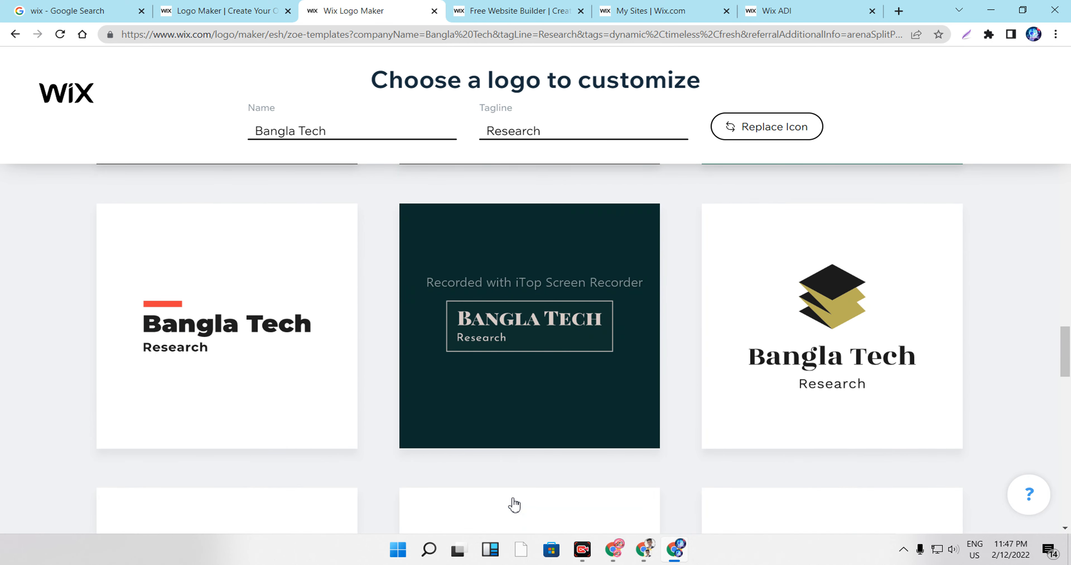
pyautogui.scroll(-4, 553, 444)
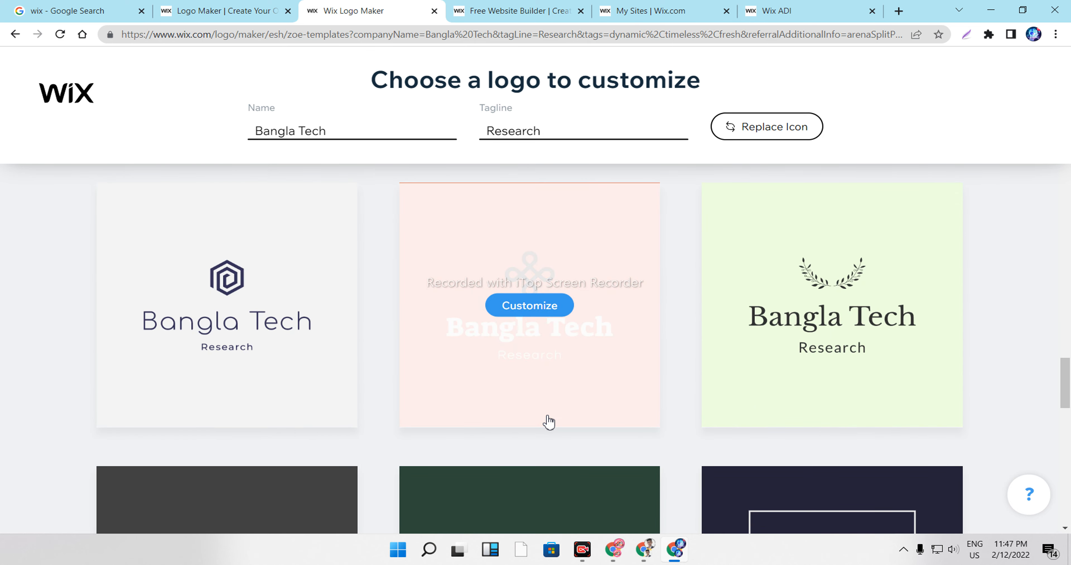
pyautogui.scroll(-10, 549, 421)
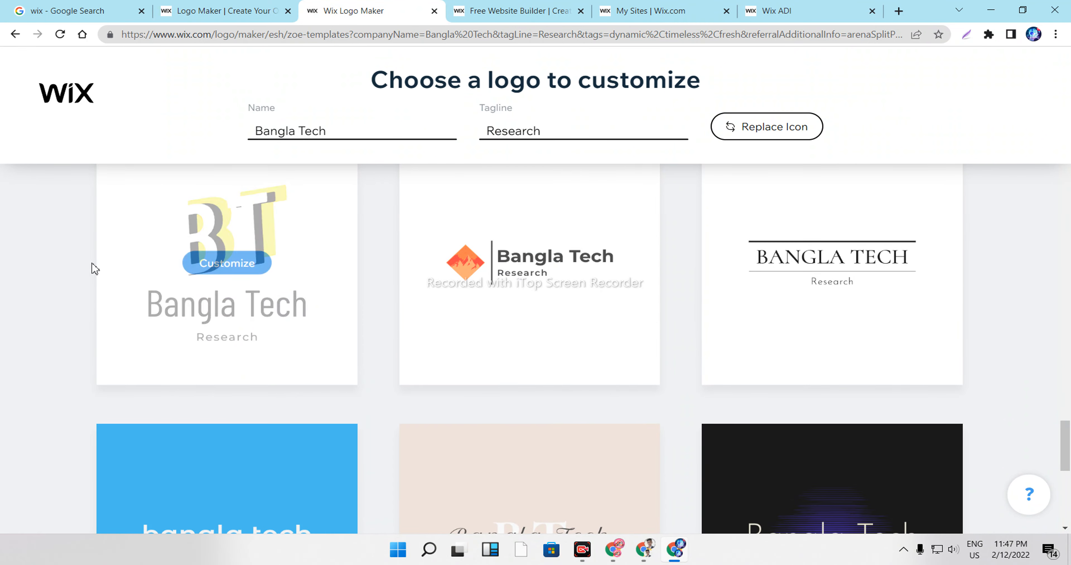
pyautogui.scroll(-5, 781, 417)
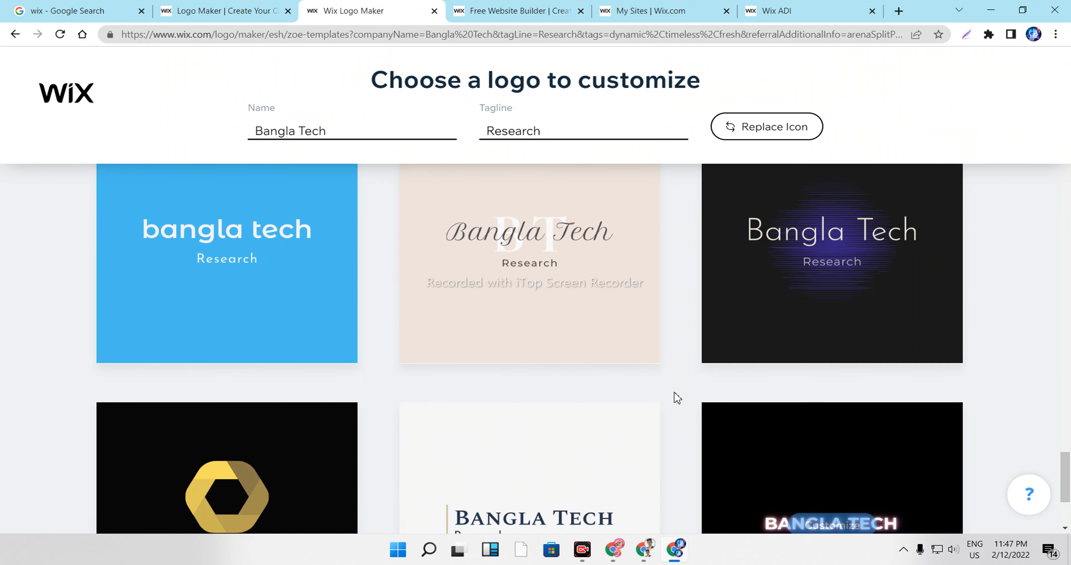
pyautogui.scroll(-5, 649, 401)
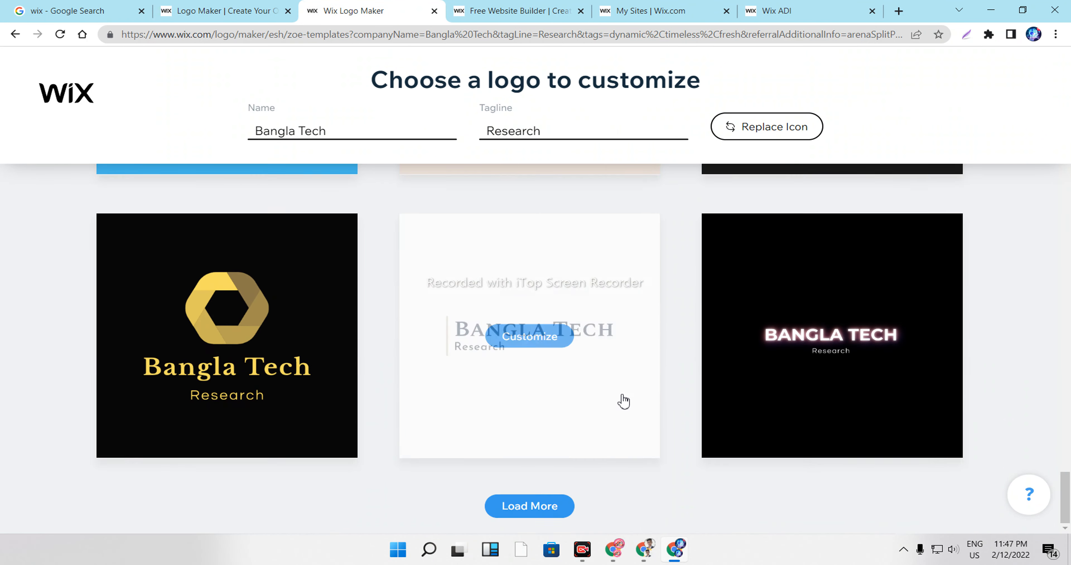
# Step: Load a fourth batch of logo designs and compare the added options down to the last row
pyautogui.click(525, 497)
pyautogui.scroll(-3, 503, 438)
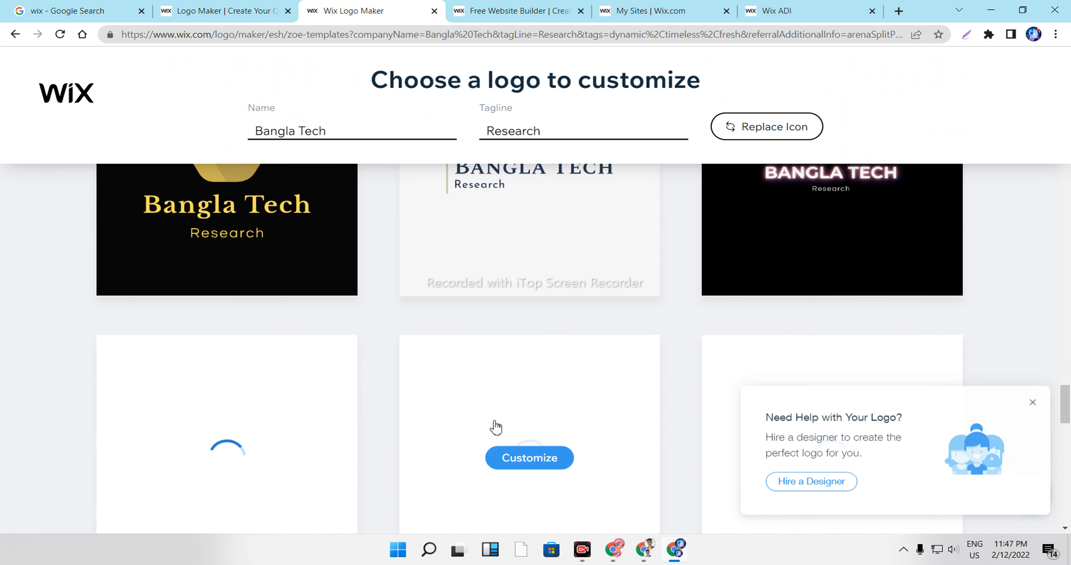
pyautogui.scroll(-5, 493, 419)
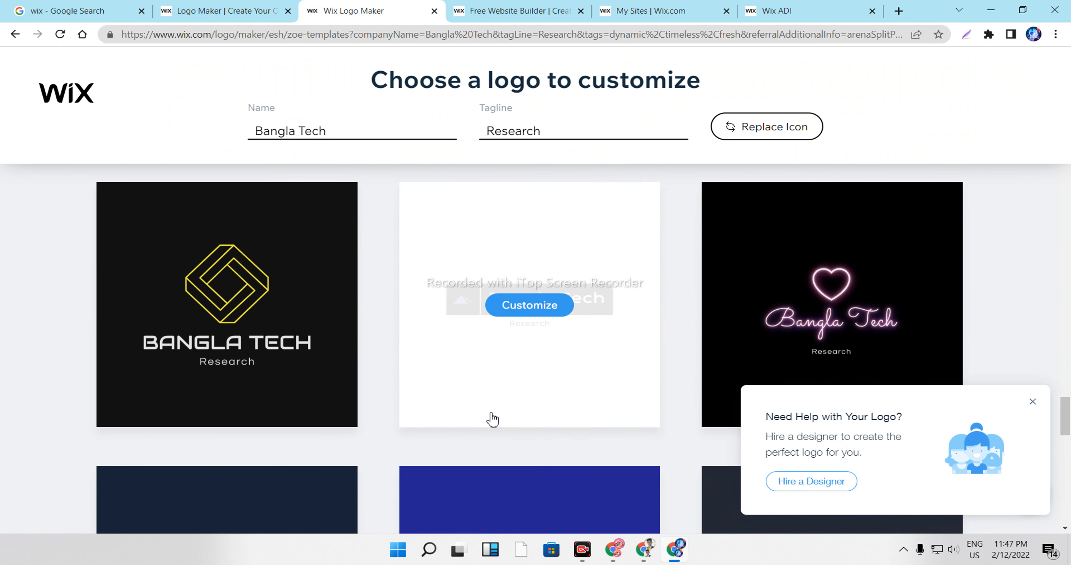
pyautogui.scroll(-5, 492, 419)
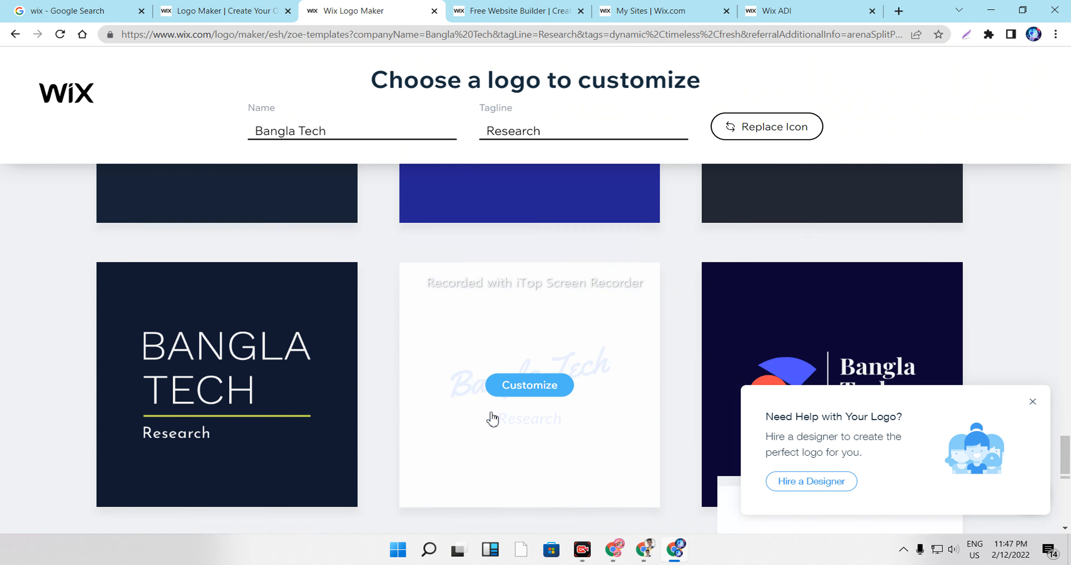
pyautogui.scroll(3, 491, 412)
pyautogui.scroll(-5, 491, 412)
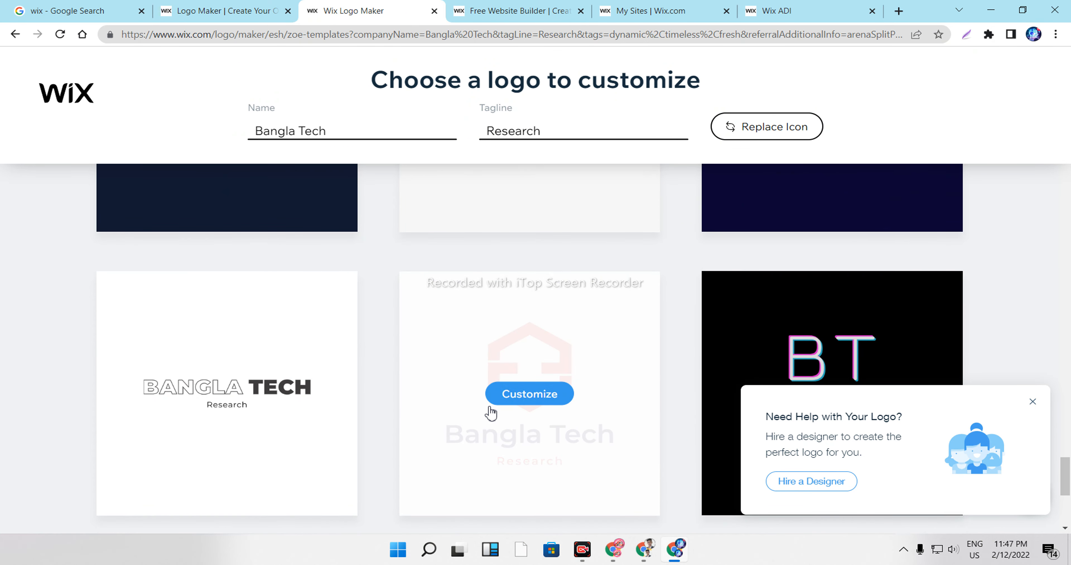
pyautogui.scroll(3, 492, 411)
pyautogui.scroll(-5, 492, 412)
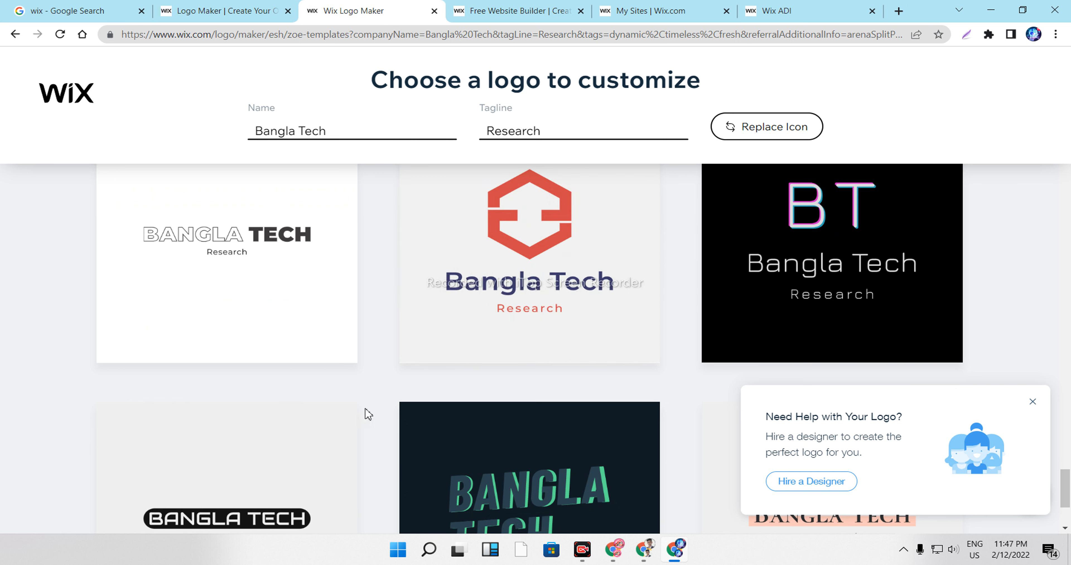
pyautogui.scroll(-5, 541, 447)
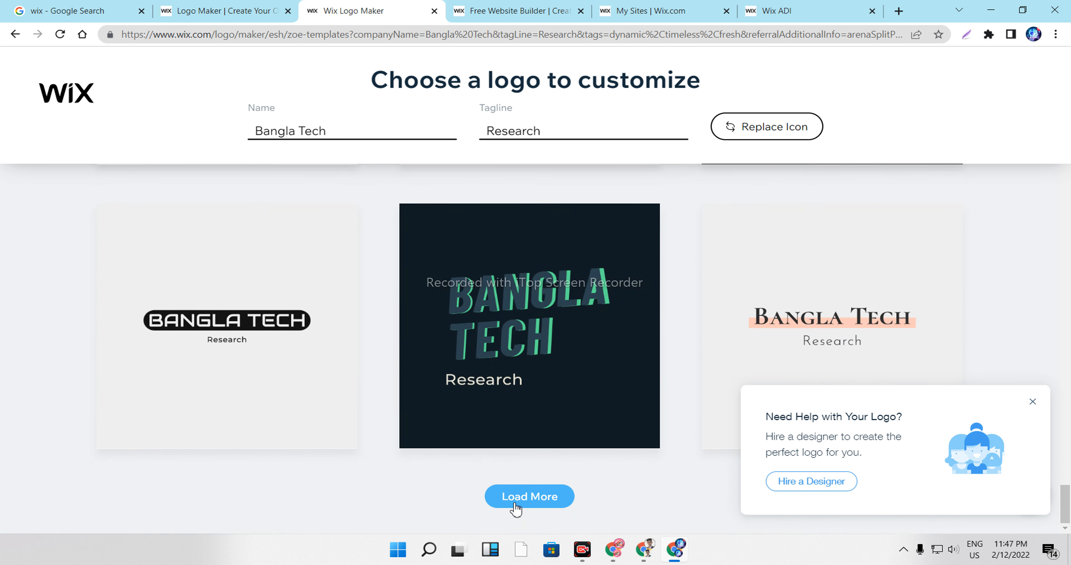
# Step: Load a fifth batch of logo designs and examine the new variations for a suitable one
pyautogui.click(515, 499)
pyautogui.scroll(-5, 518, 497)
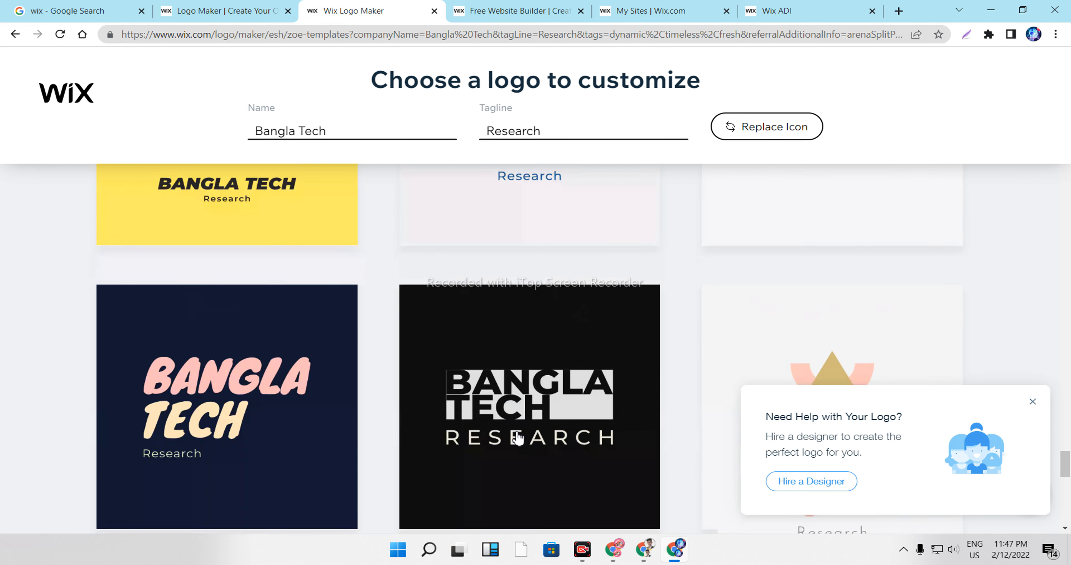
pyautogui.scroll(2, 576, 481)
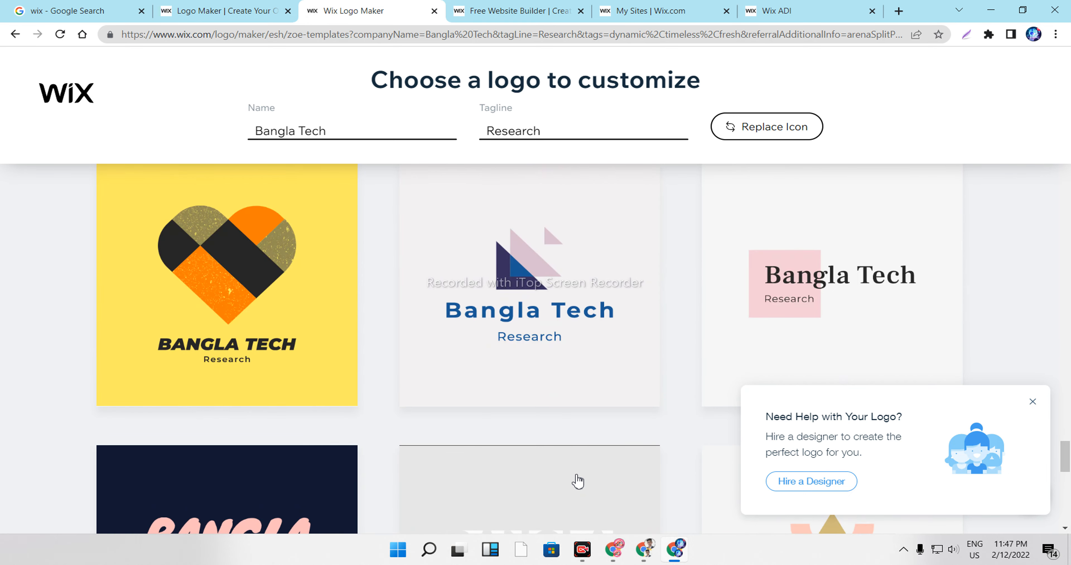
pyautogui.scroll(-8, 576, 482)
pyautogui.scroll(3, 576, 481)
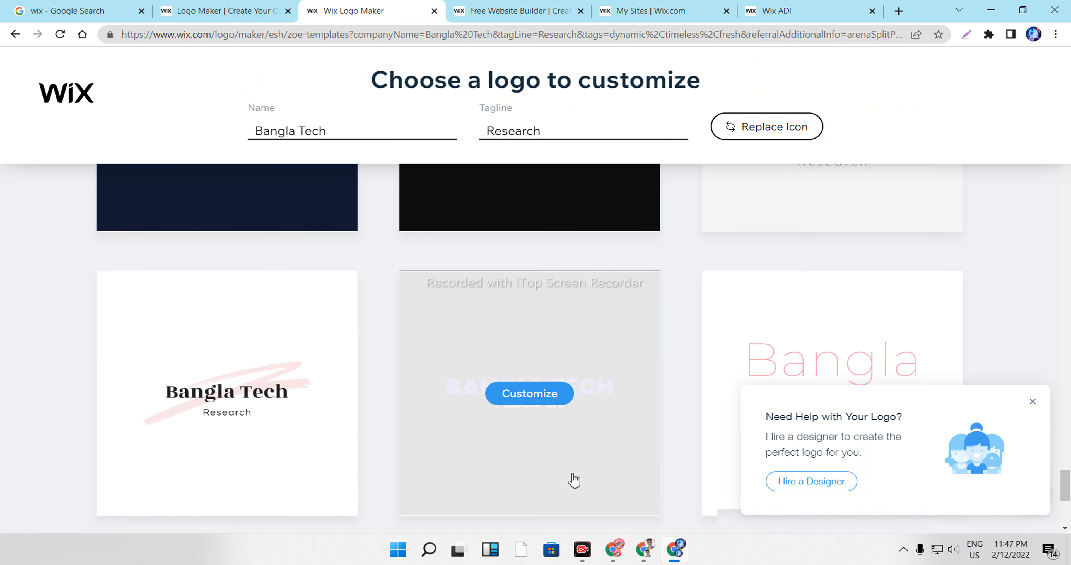
pyautogui.scroll(-6, 575, 481)
pyautogui.scroll(-1, 573, 479)
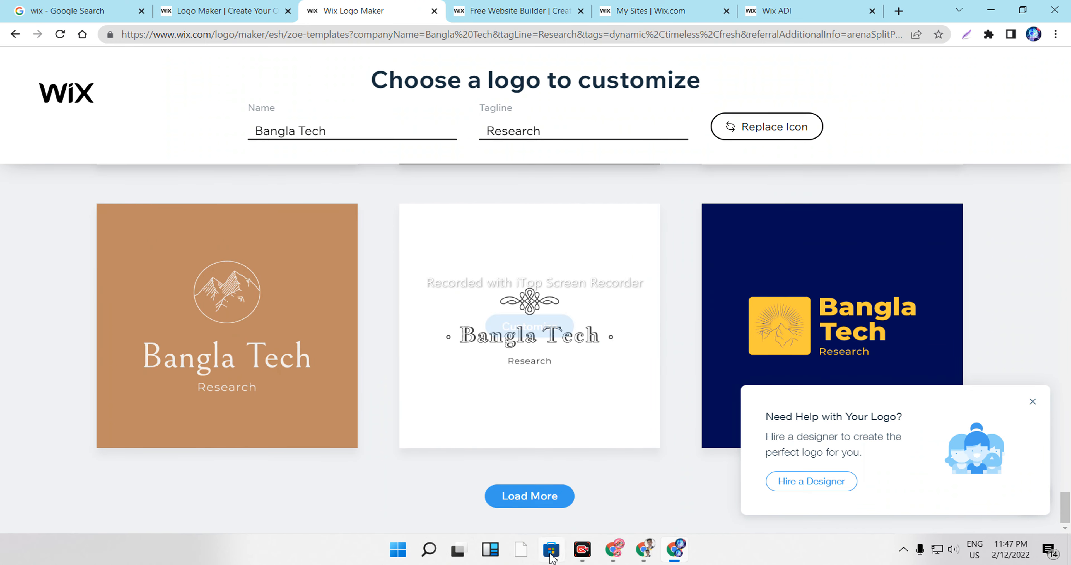
# Step: Load a sixth batch of logo designs and browse them to the end of the list
pyautogui.click(545, 504)
pyautogui.scroll(-3, 547, 480)
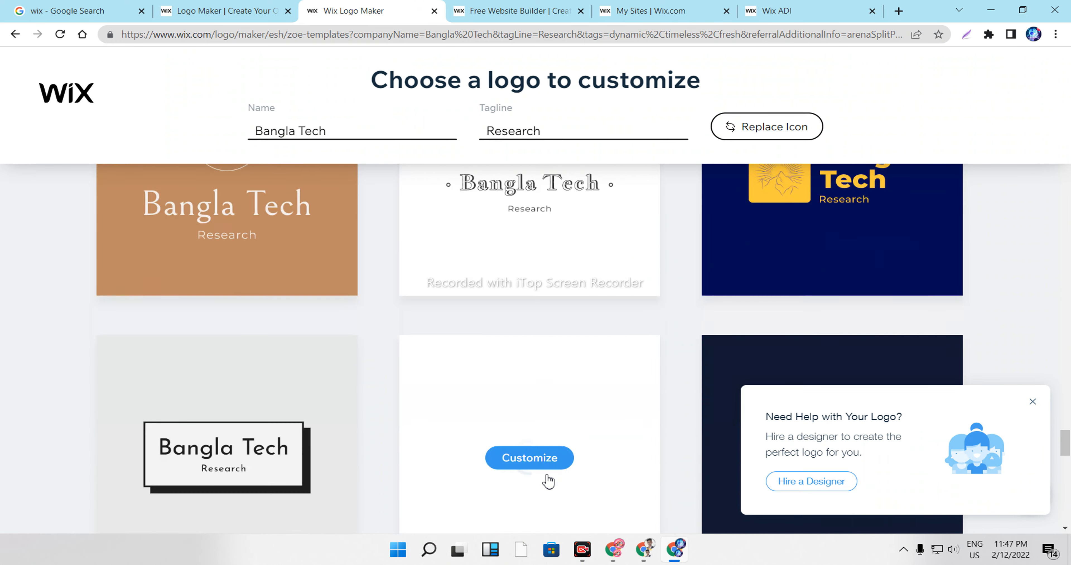
pyautogui.scroll(-6, 545, 473)
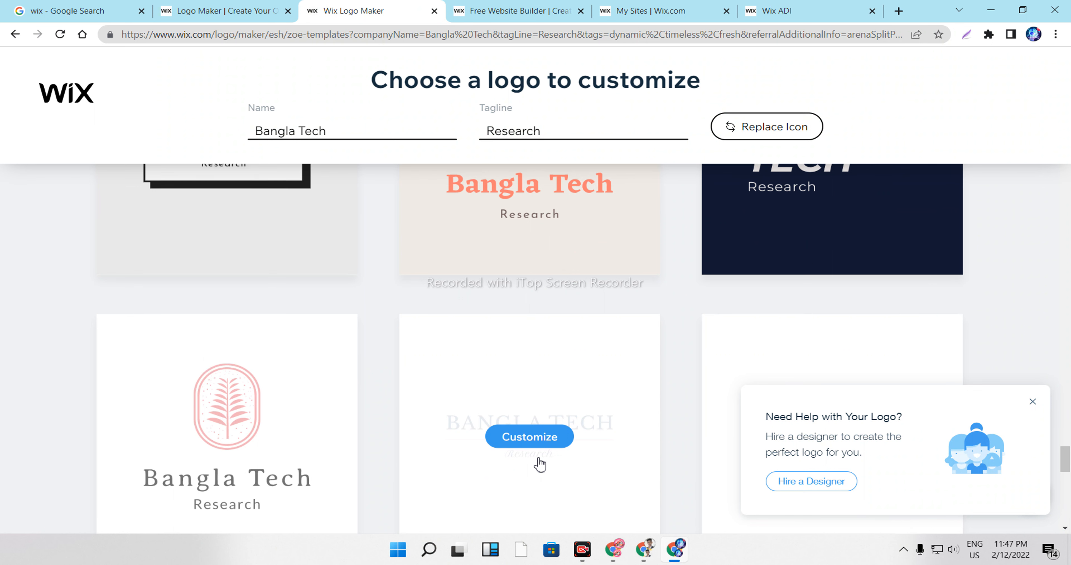
pyautogui.scroll(3, 541, 466)
pyautogui.scroll(-10, 540, 463)
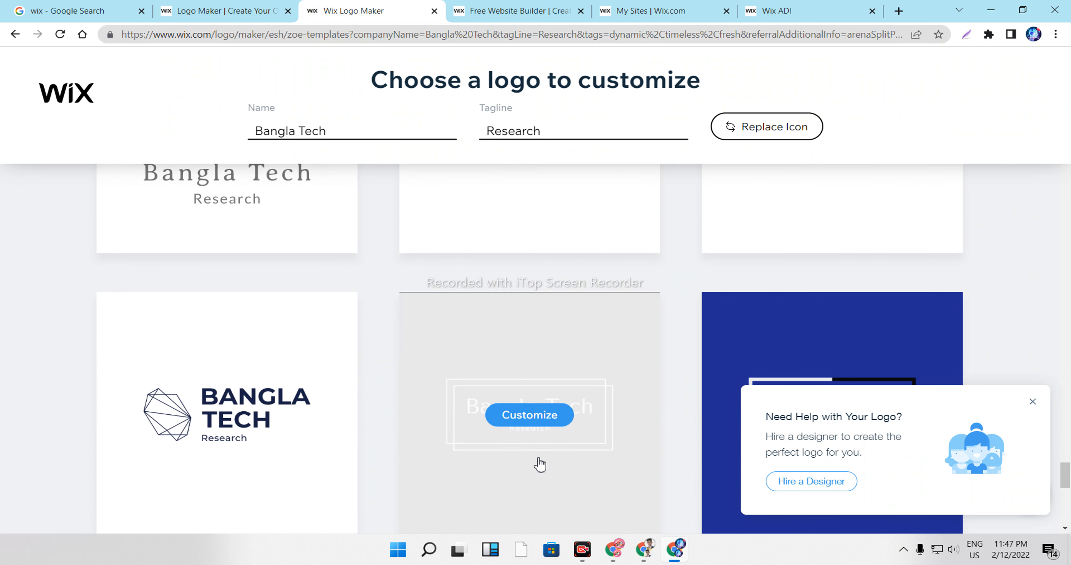
pyautogui.scroll(-4, 538, 463)
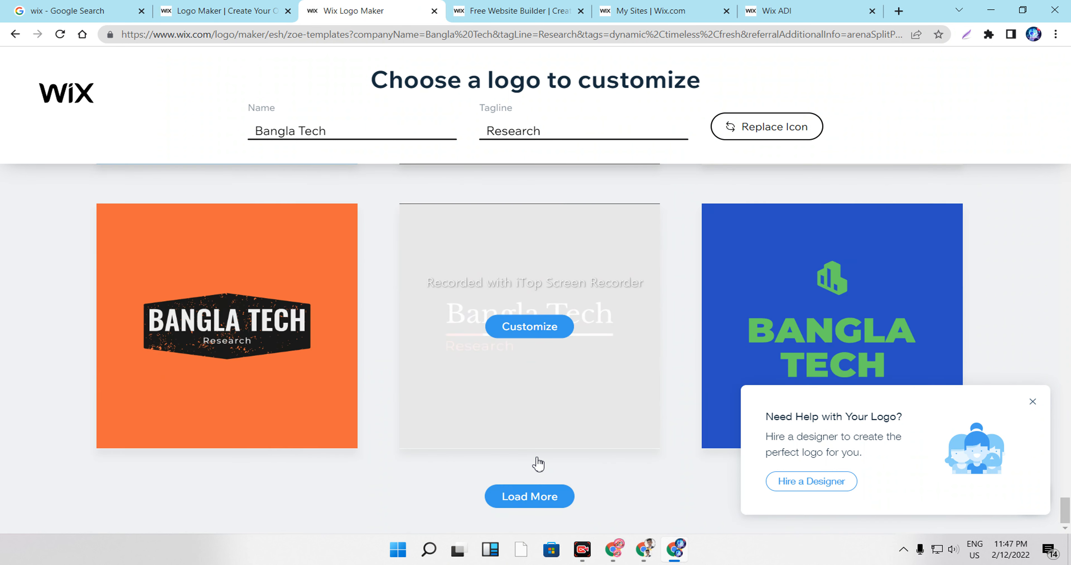
# Step: Load a seventh batch of logo designs and review the added rows down to the end
pyautogui.click(518, 503)
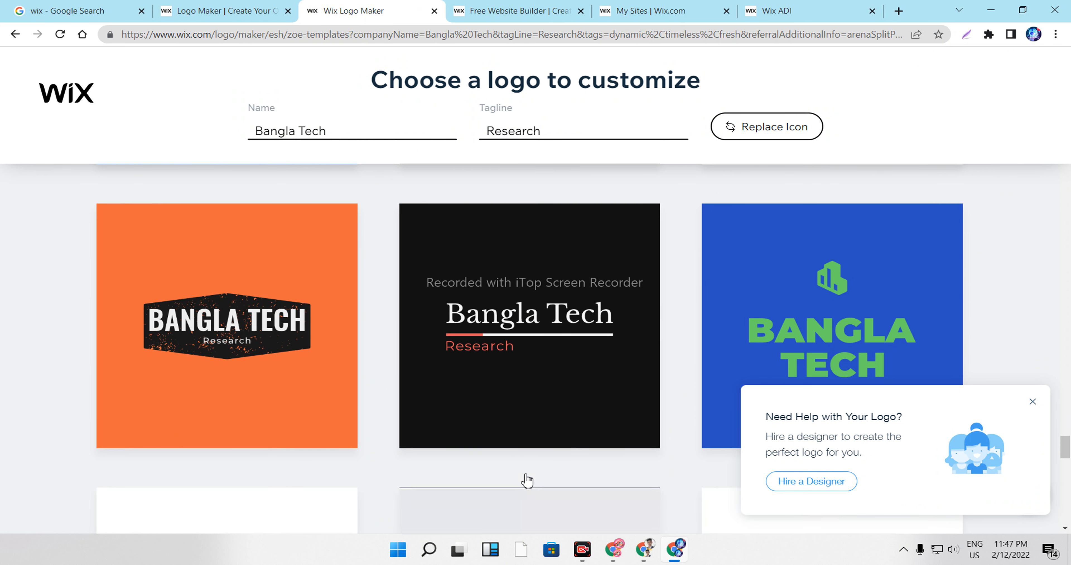
pyautogui.scroll(-3, 528, 469)
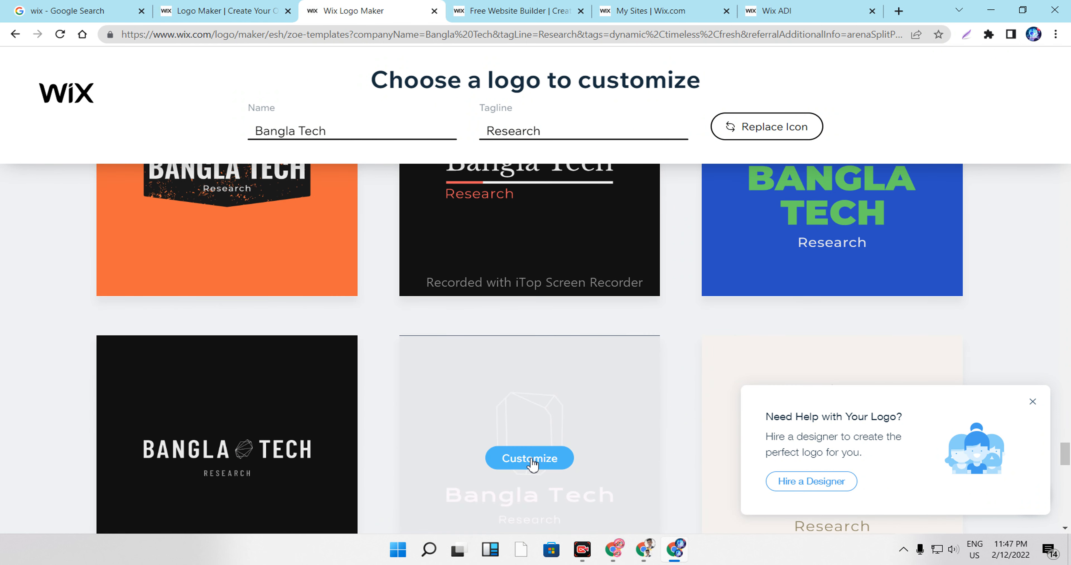
pyautogui.scroll(-7, 533, 465)
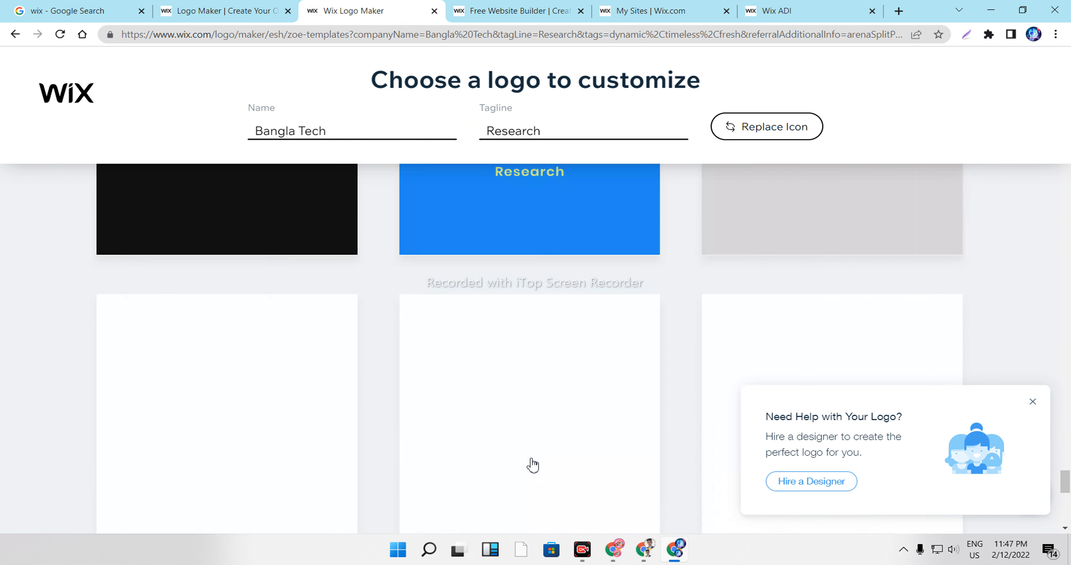
pyautogui.scroll(-10, 533, 465)
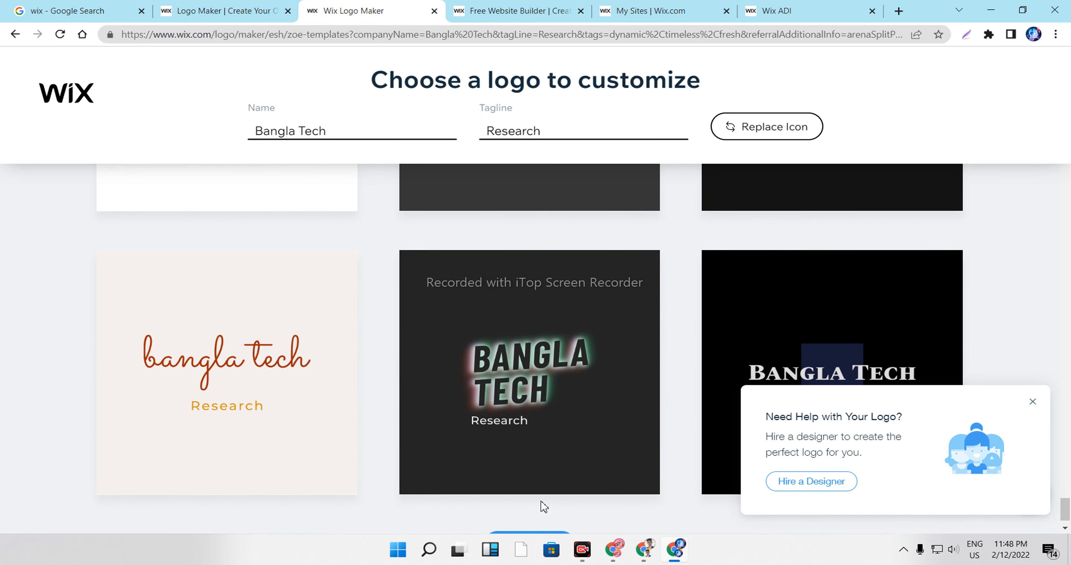
pyautogui.scroll(-1, 542, 505)
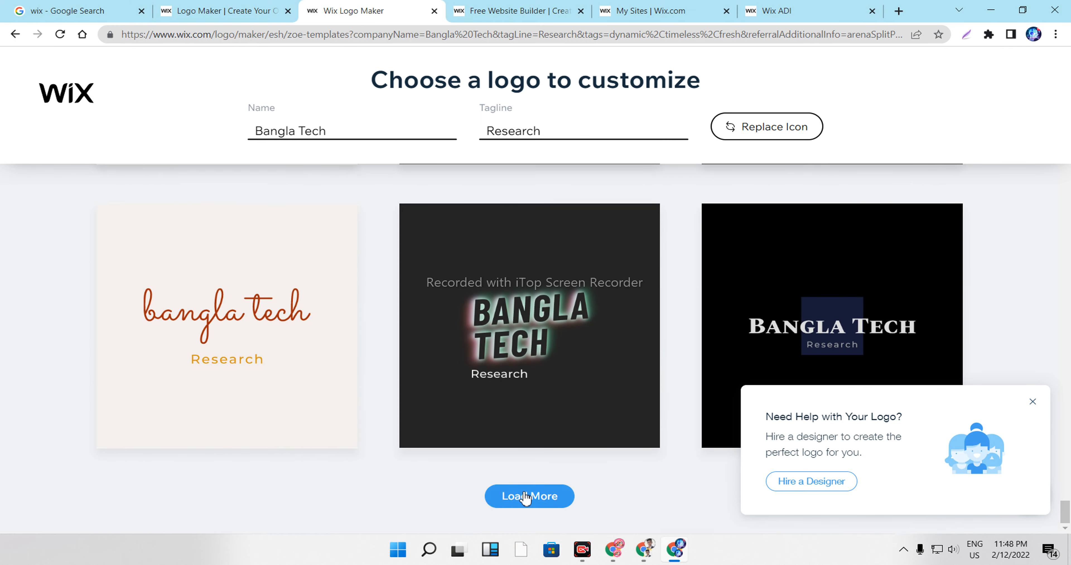
# Step: Load an eighth batch of logo designs and look through the new icon and lettering styles
pyautogui.click(526, 497)
pyautogui.scroll(-6, 522, 490)
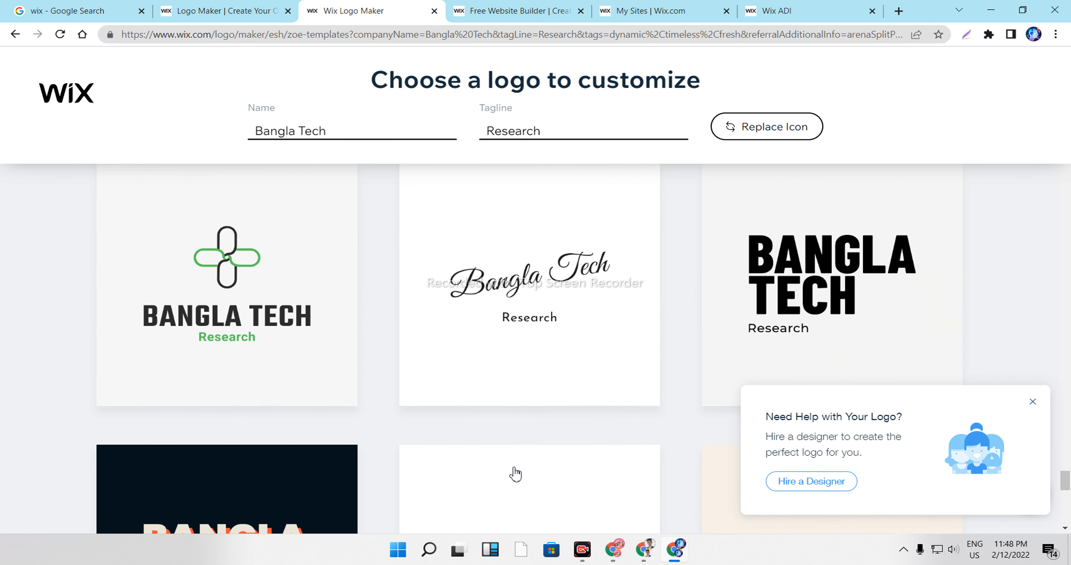
pyautogui.scroll(-15, 516, 473)
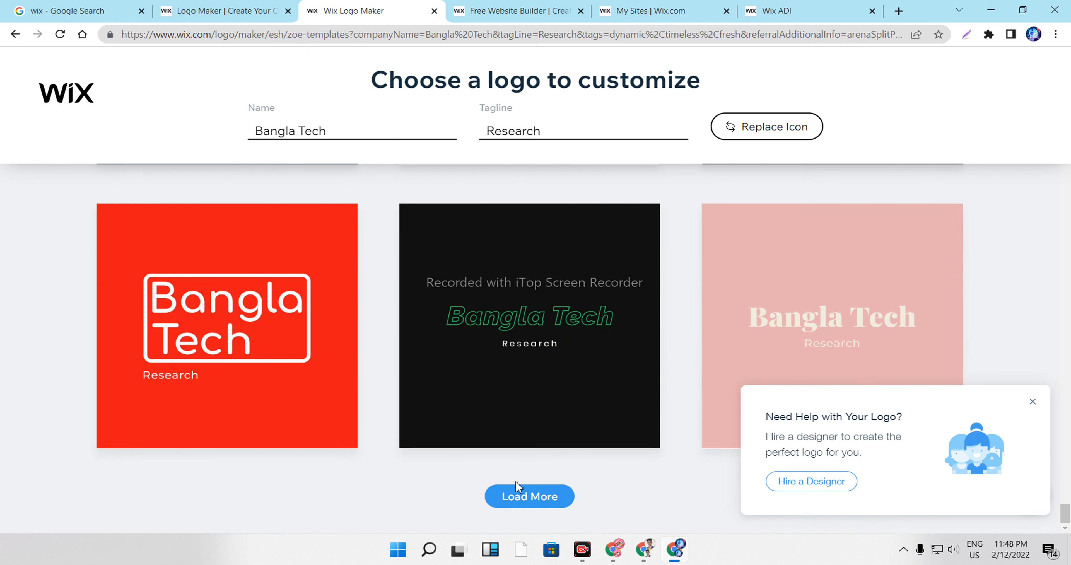
# Step: Load a ninth batch of logo designs and compare the added color and text treatments
pyautogui.click(522, 504)
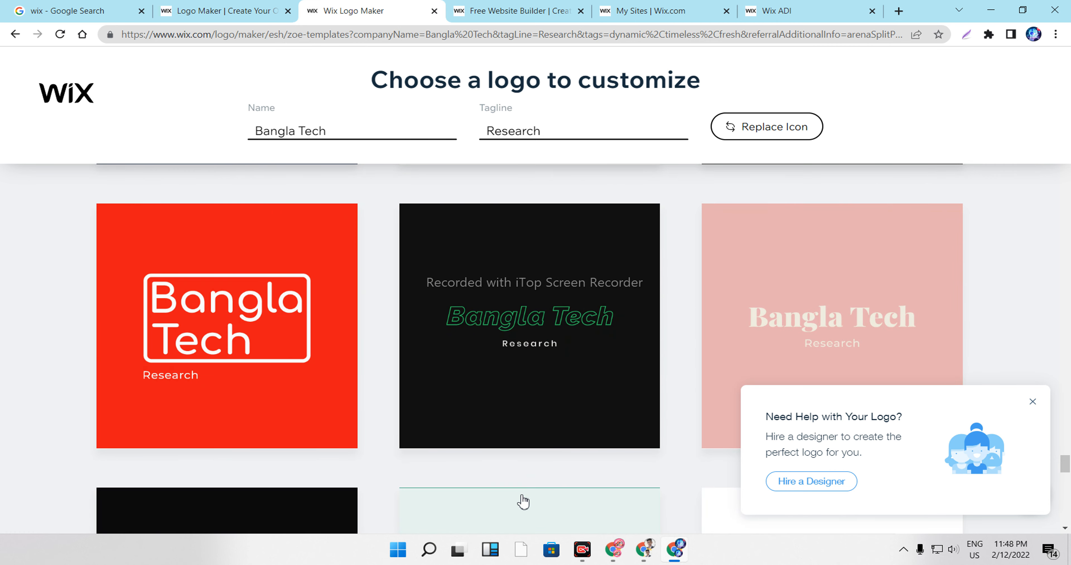
pyautogui.scroll(-7, 522, 501)
pyautogui.scroll(-6, 523, 499)
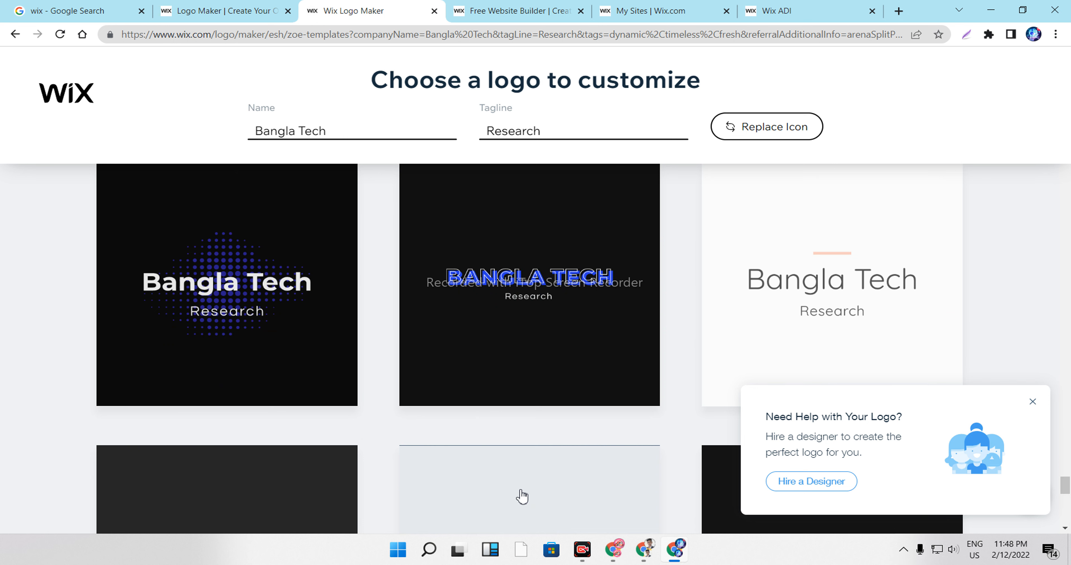
pyautogui.scroll(-10, 523, 497)
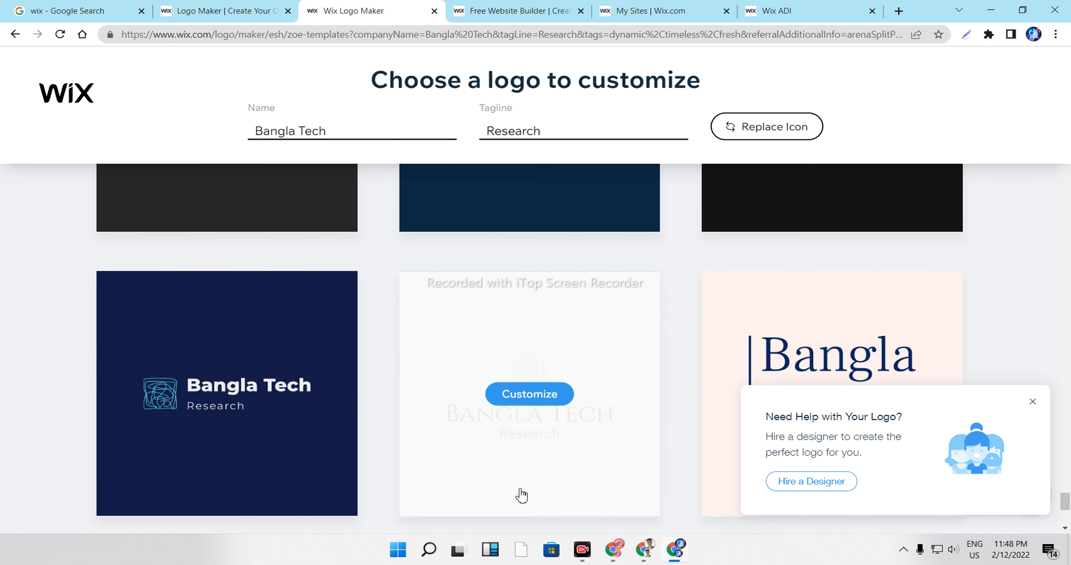
pyautogui.scroll(-2, 521, 495)
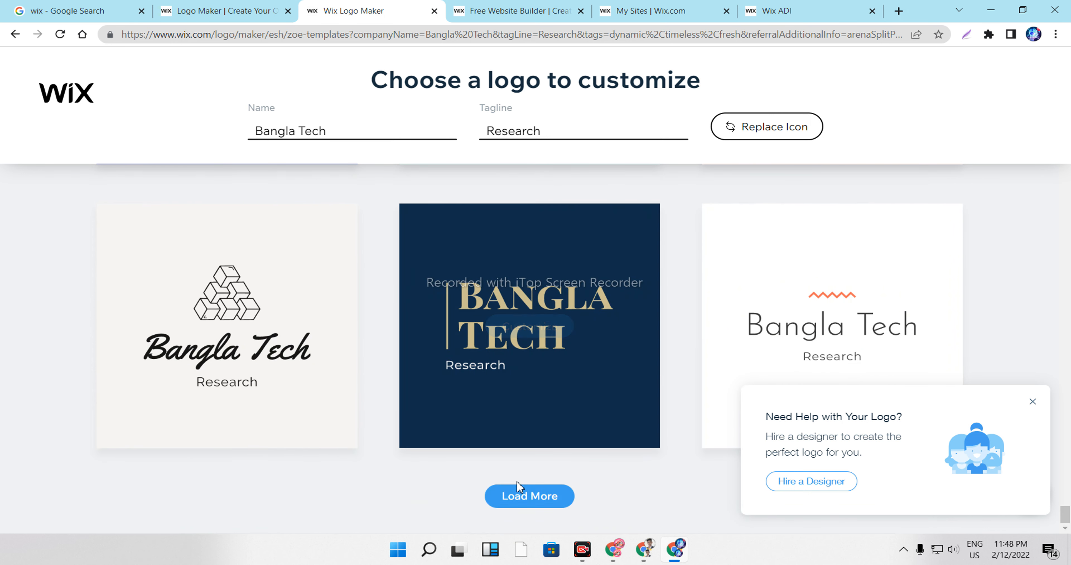
# Step: Load a tenth batch of logo designs and check the remaining options through the final row
pyautogui.click(517, 499)
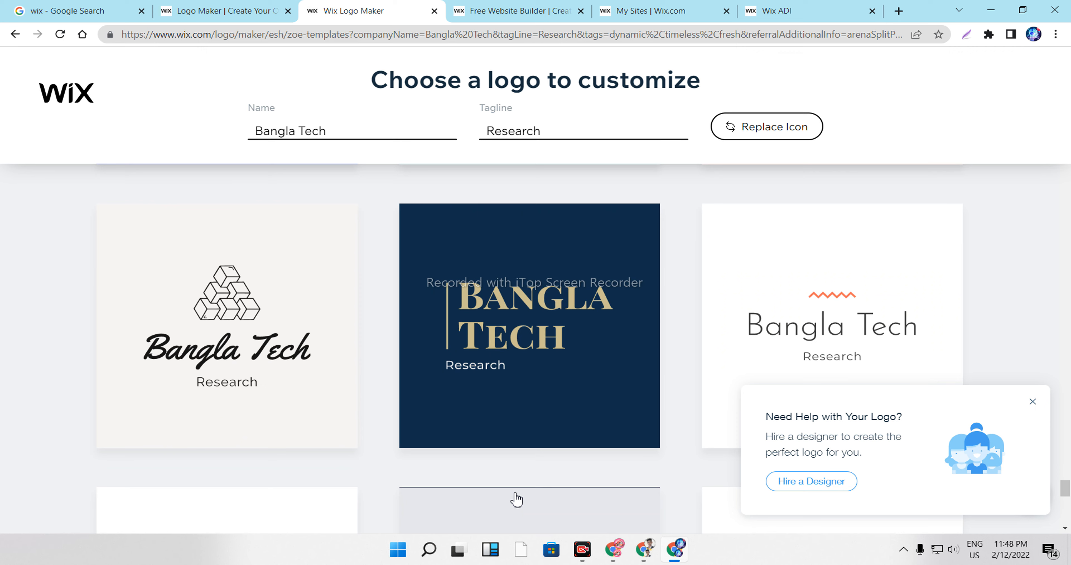
pyautogui.scroll(-4, 571, 443)
pyautogui.scroll(-4, 576, 441)
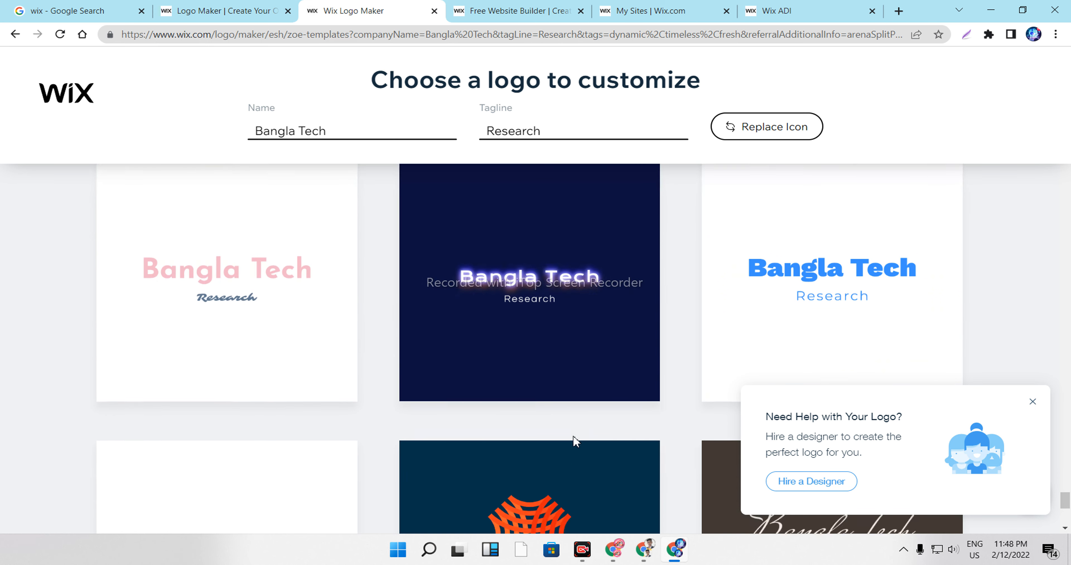
pyautogui.scroll(-2, 578, 439)
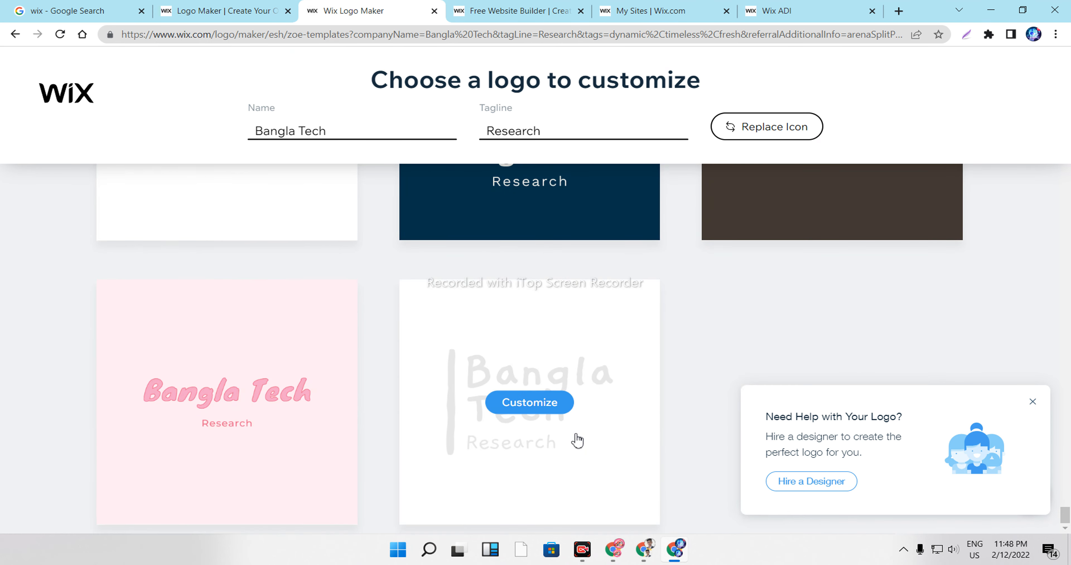
# Step: Return to the earlier logo designs and re-examine their icons, lettering and background colors
pyautogui.scroll(15, 644, 461)
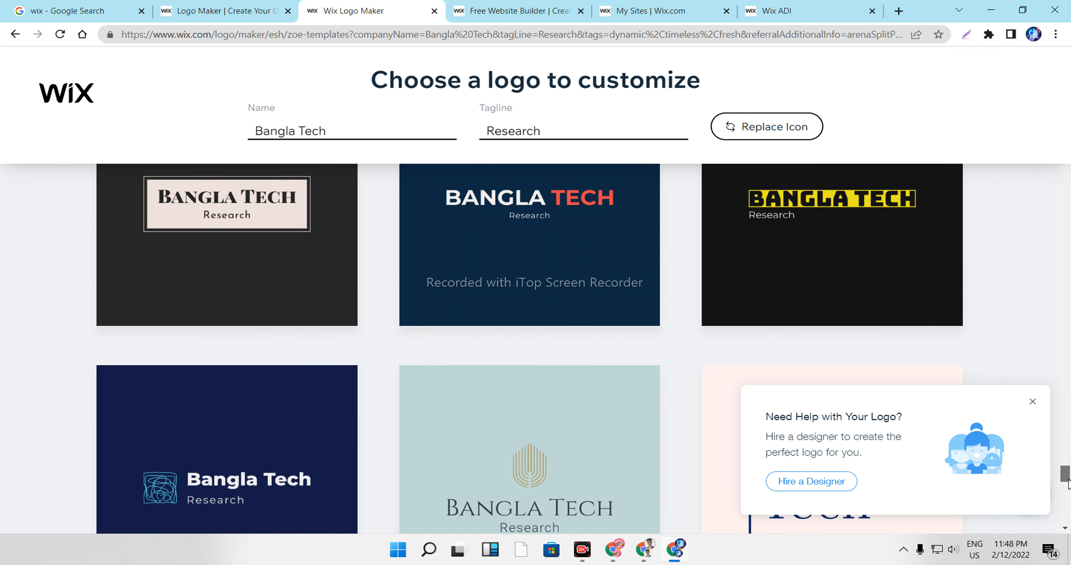
pyautogui.moveTo(1067, 482); pyautogui.dragTo(1023, 255)
pyautogui.scroll(5, 856, 341)
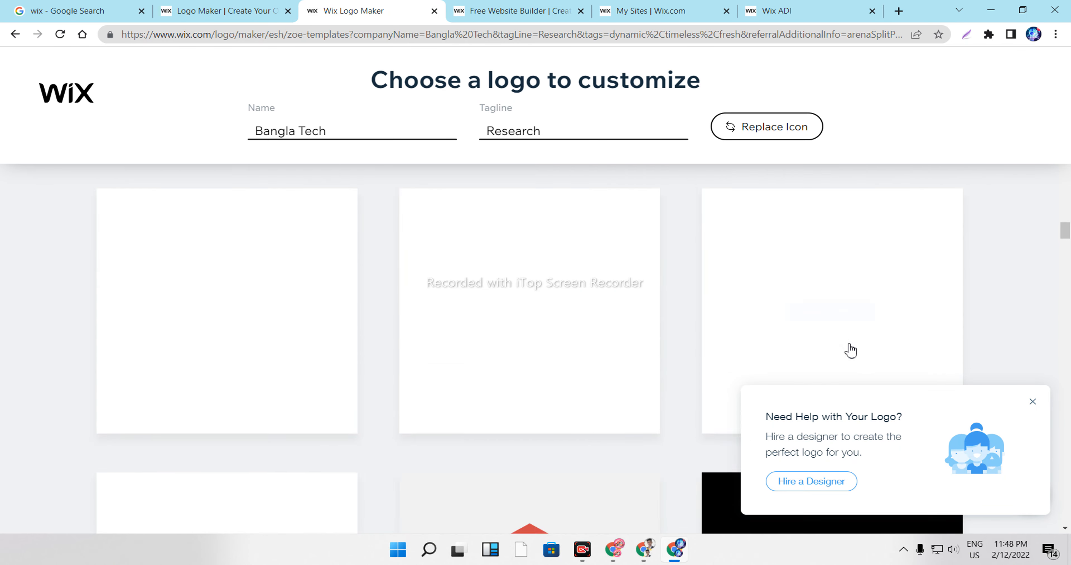
pyautogui.scroll(3, 518, 405)
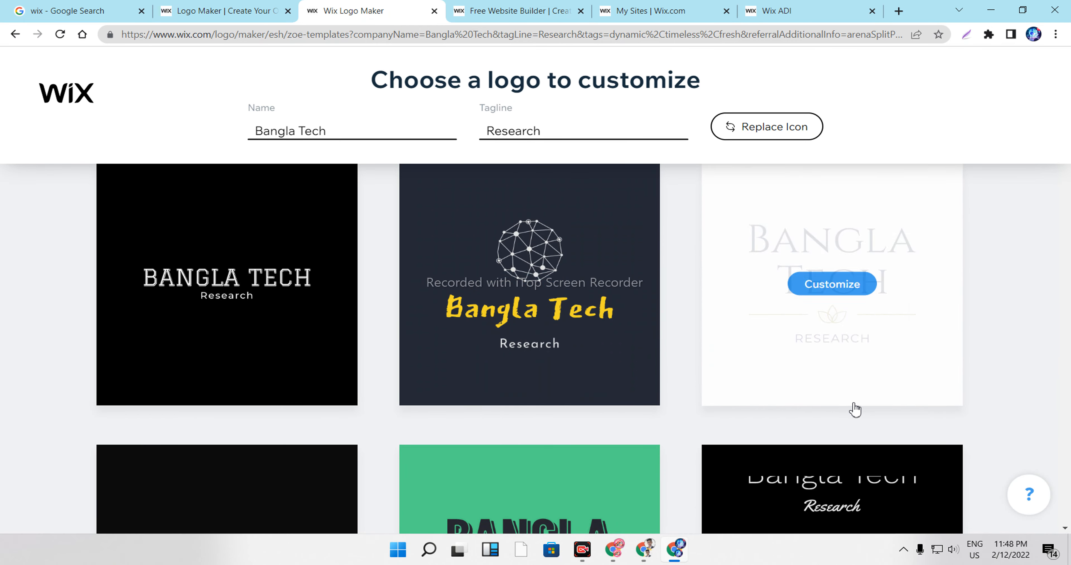
pyautogui.scroll(-10, 848, 407)
pyautogui.scroll(-3, 607, 414)
pyautogui.scroll(16, 603, 415)
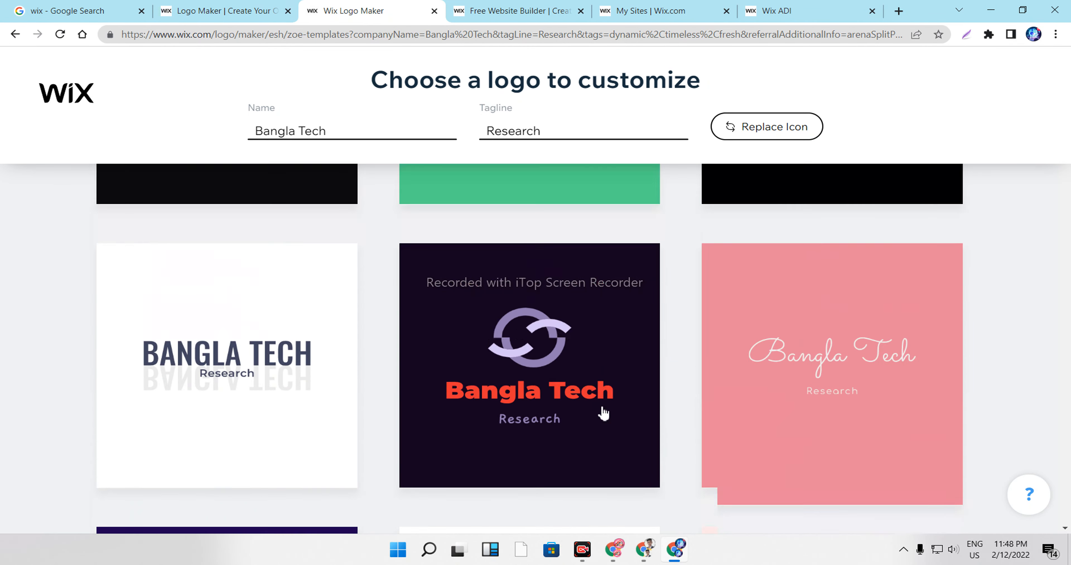
pyautogui.scroll(6, 606, 415)
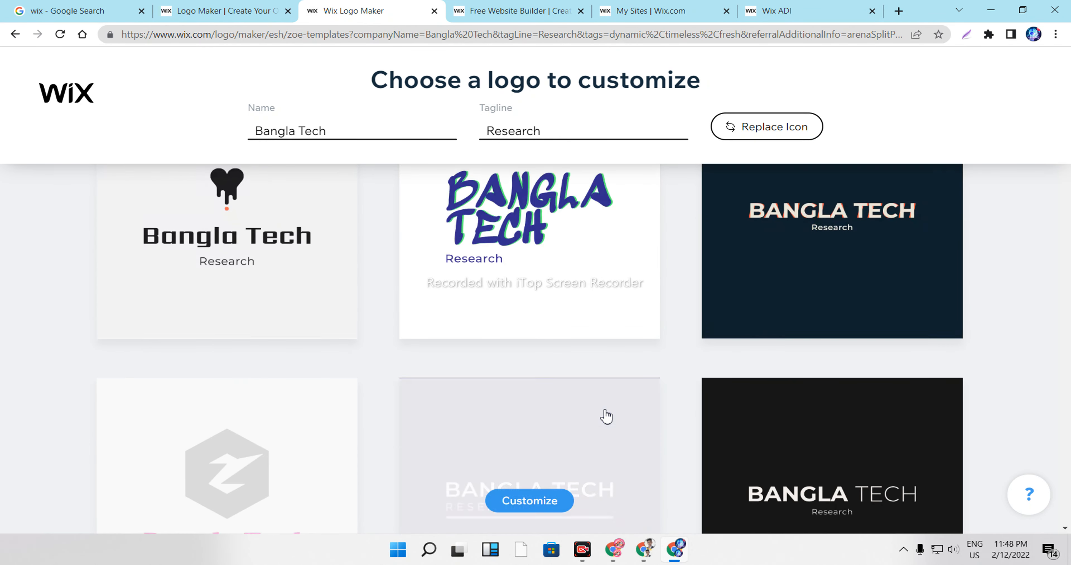
pyautogui.scroll(-8, 606, 422)
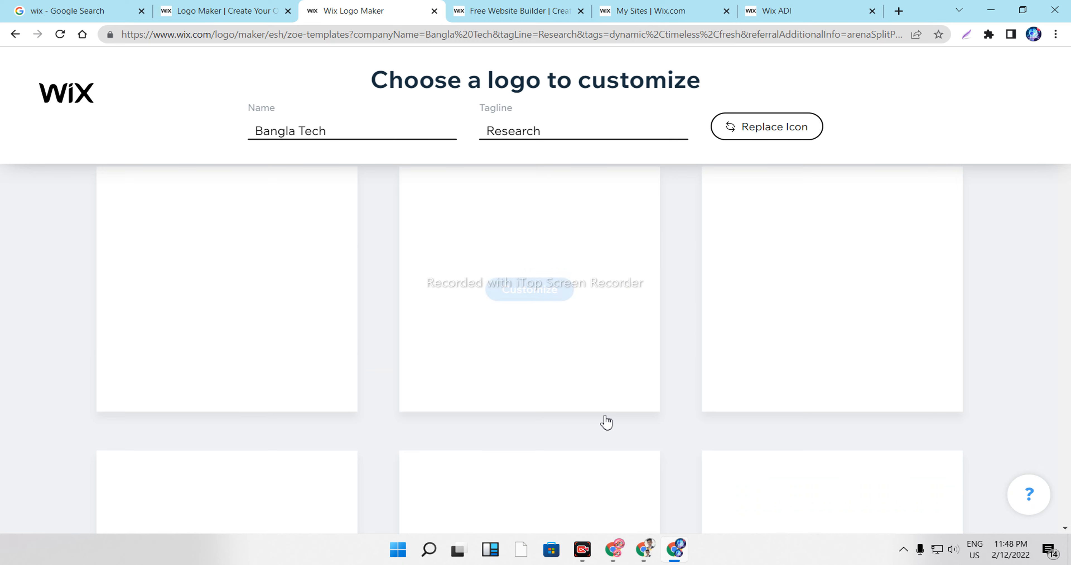
pyautogui.scroll(5, 606, 423)
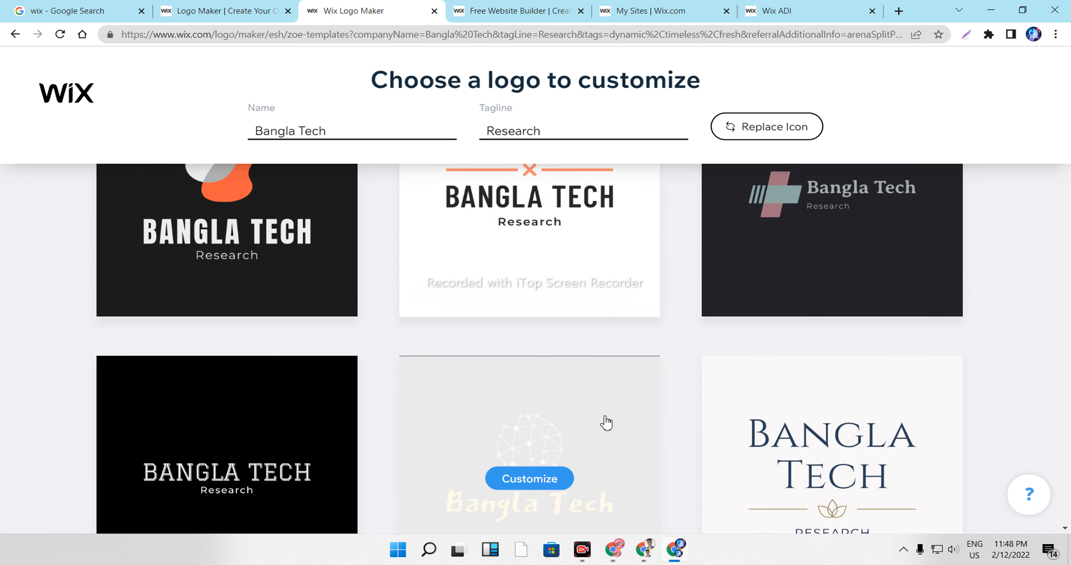
pyautogui.scroll(-5, 605, 422)
pyautogui.scroll(4, 605, 421)
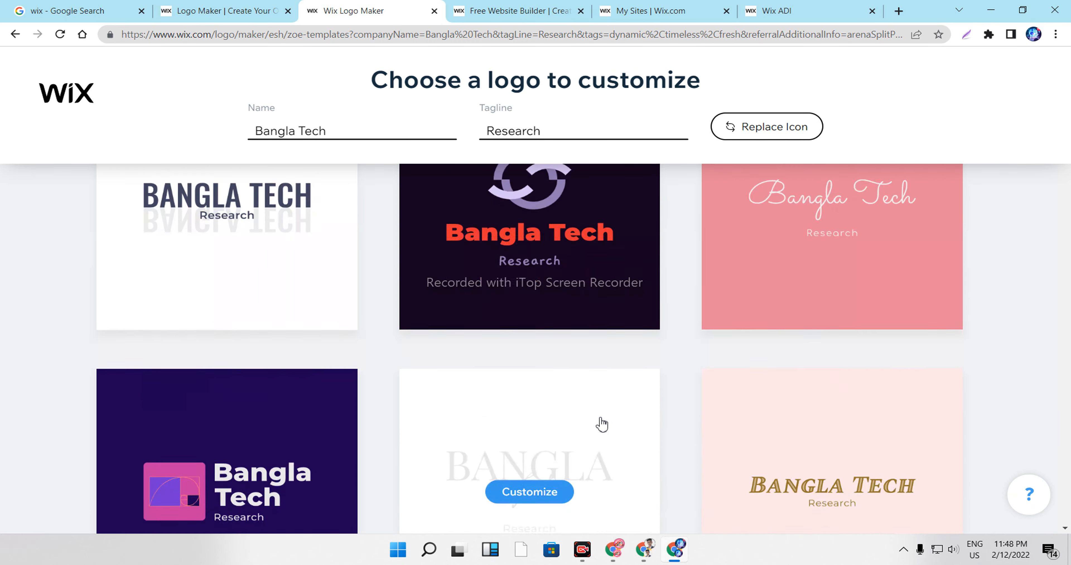
pyautogui.scroll(-8, 547, 347)
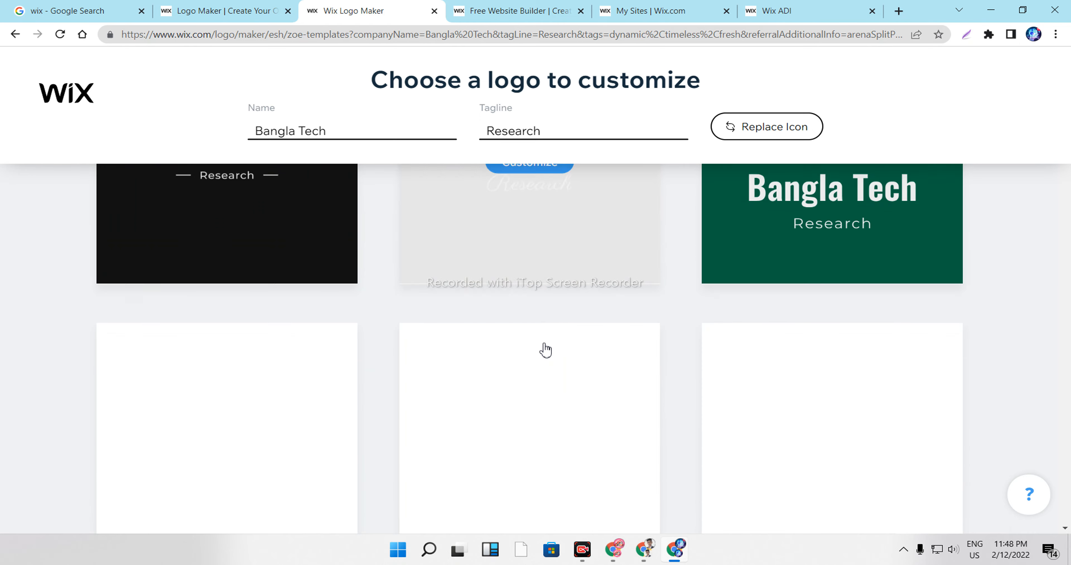
pyautogui.scroll(-5, 546, 351)
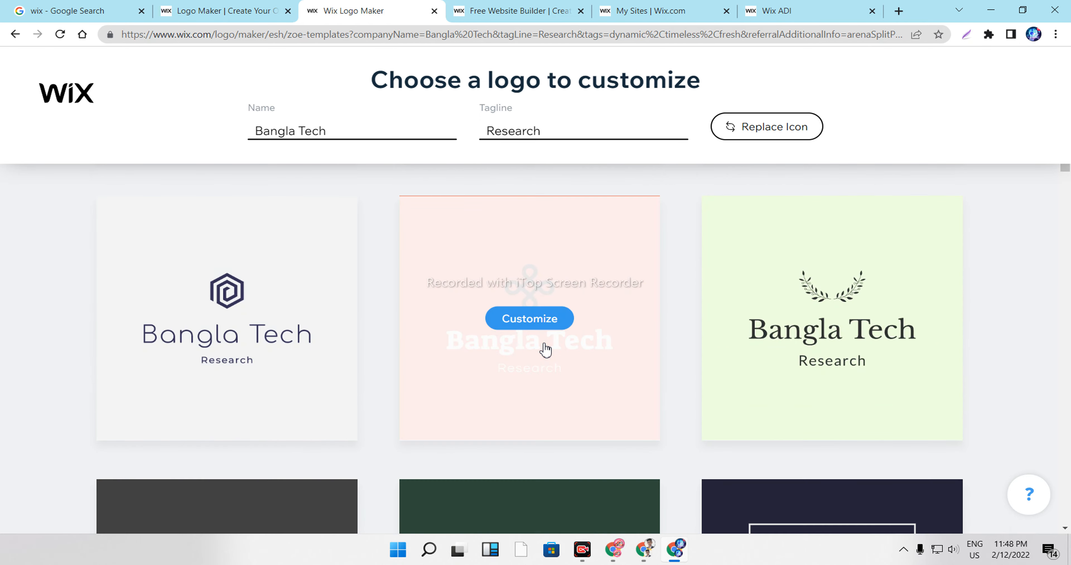
# Step: Review the logo designs again from the early rows, comparing icon-based options with text-only ones
pyautogui.scroll(-12, 535, 439)
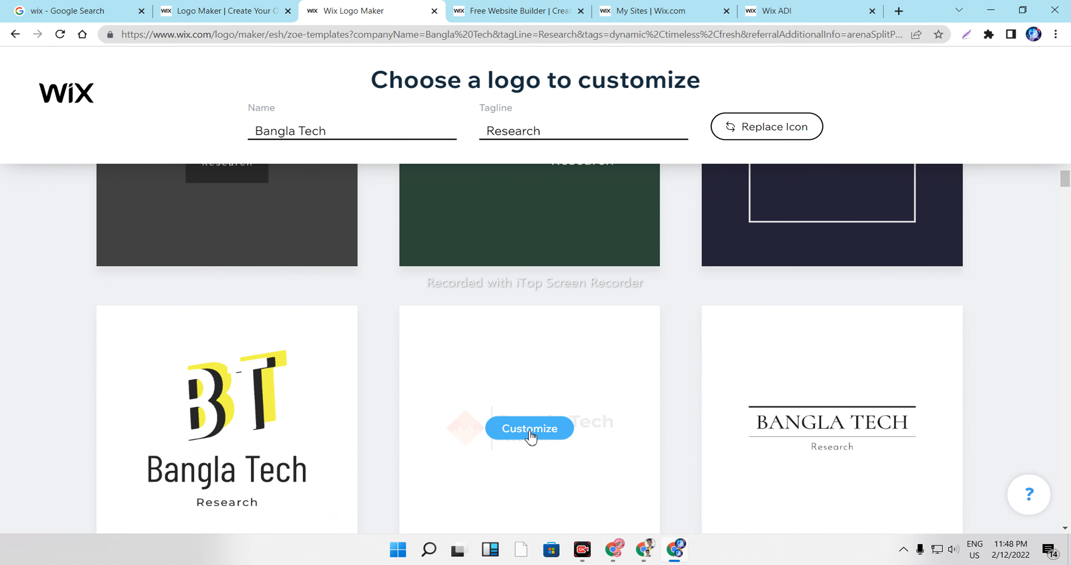
pyautogui.scroll(-7, 531, 436)
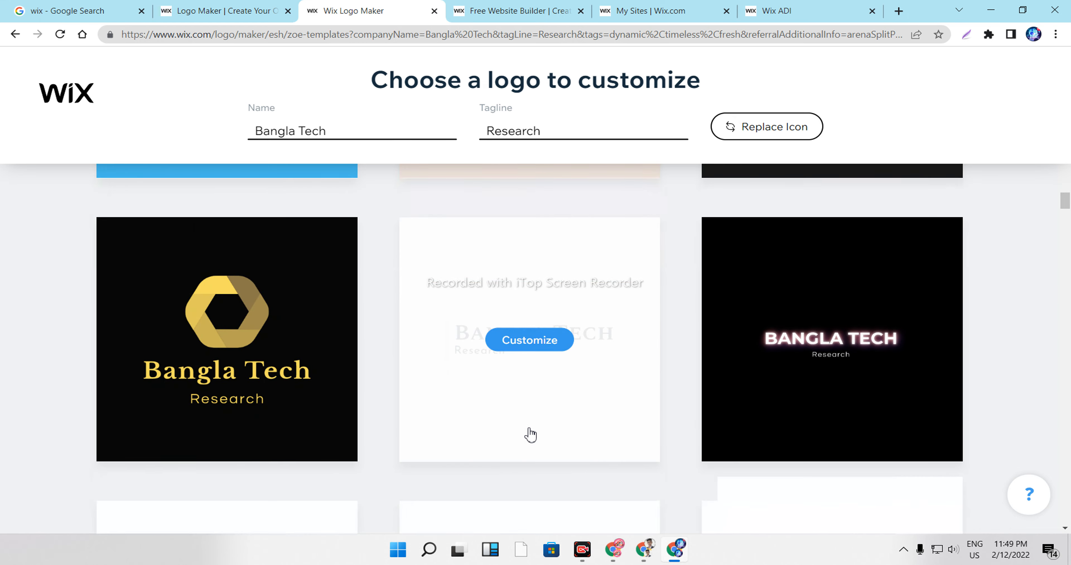
pyautogui.scroll(-5, 531, 433)
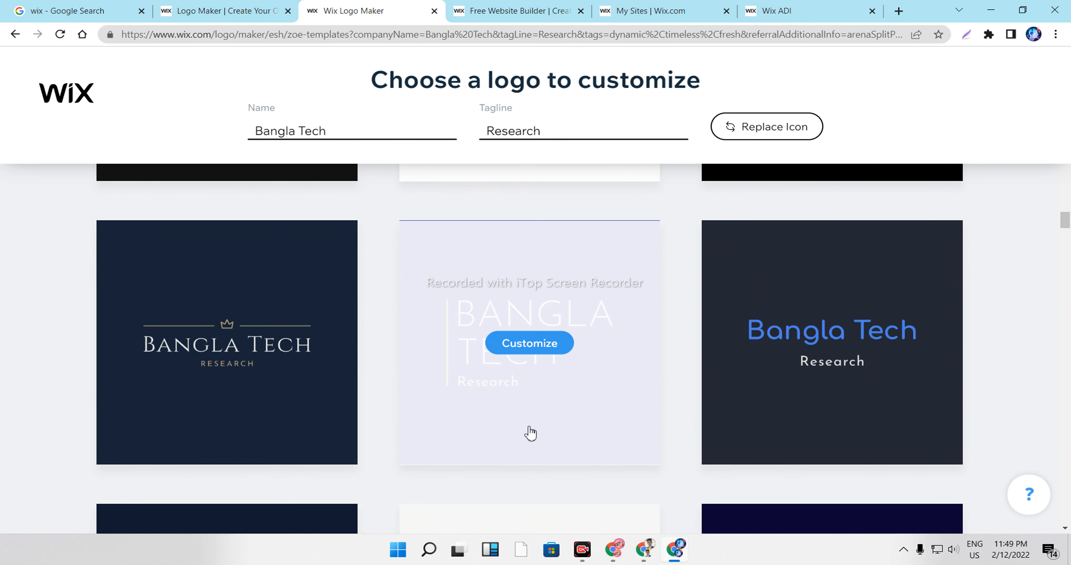
pyautogui.scroll(5, 530, 433)
pyautogui.scroll(-8, 531, 433)
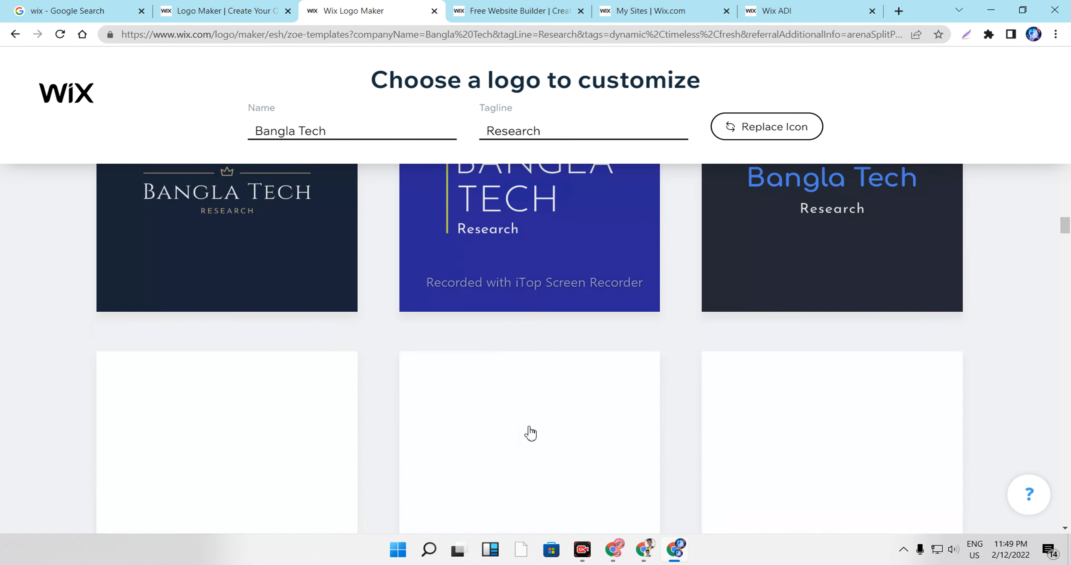
pyautogui.scroll(3, 531, 433)
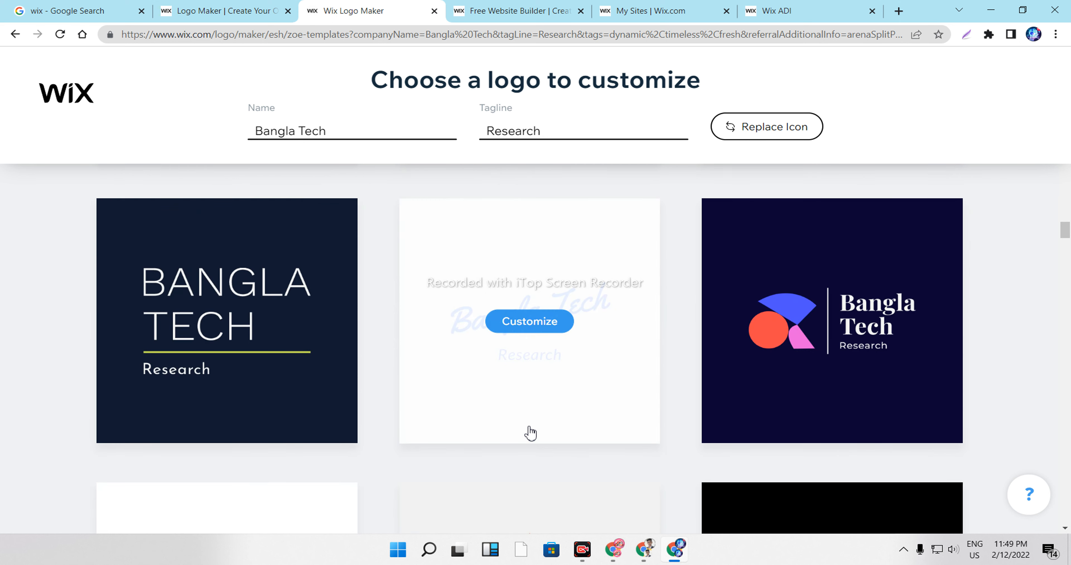
pyautogui.scroll(-8, 530, 433)
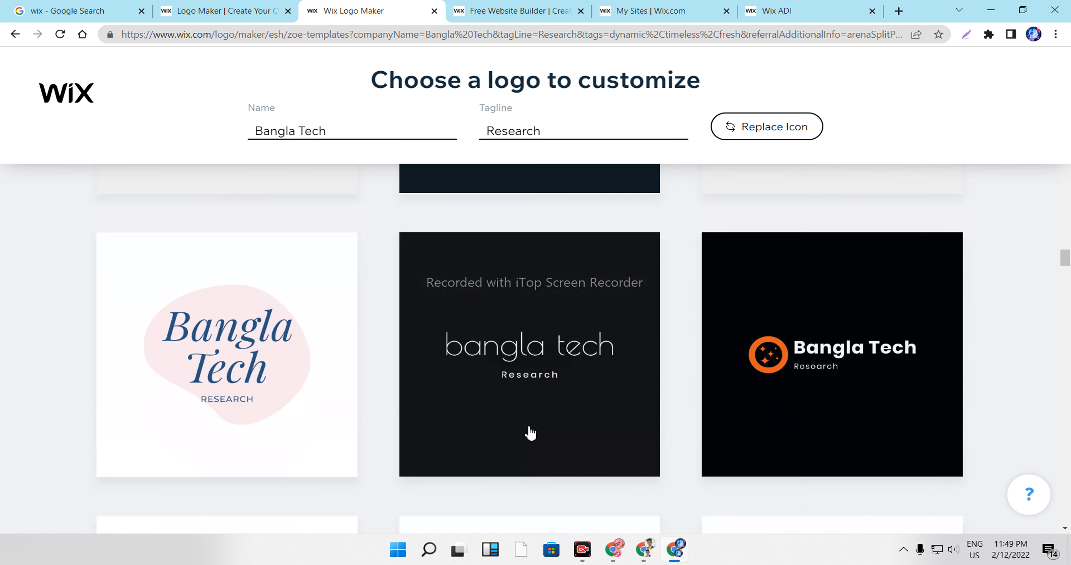
# Step: Look through the middle and later rows of logo designs, comparing their icons, lettering styles and background colors
pyautogui.scroll(-10, 531, 433)
pyautogui.scroll(-10, 530, 433)
pyautogui.scroll(-7, 531, 433)
pyautogui.scroll(5, 531, 433)
pyautogui.scroll(-3, 762, 470)
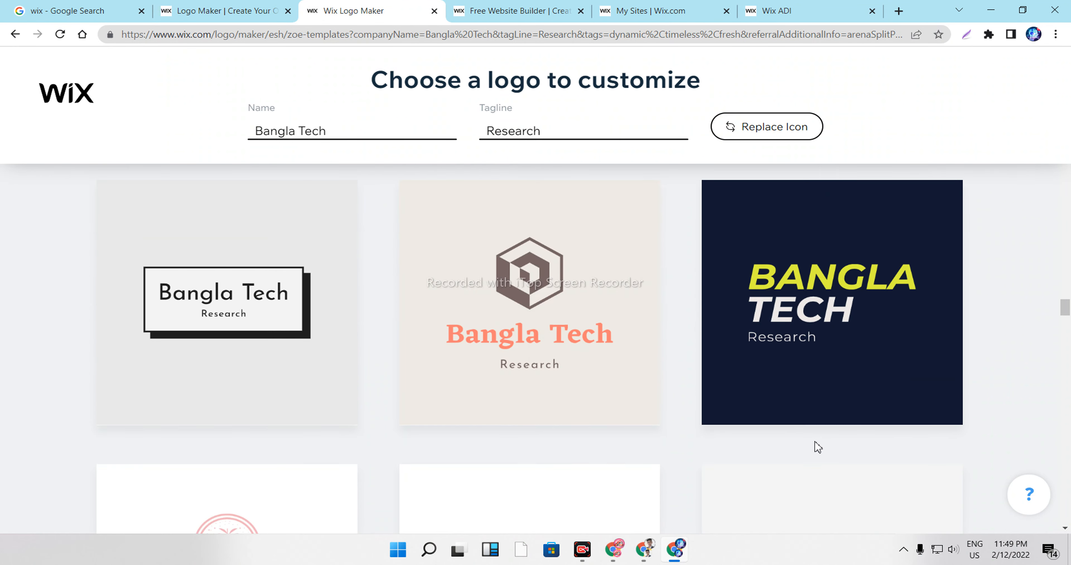
pyautogui.scroll(-6, 761, 423)
pyautogui.scroll(-20, 748, 420)
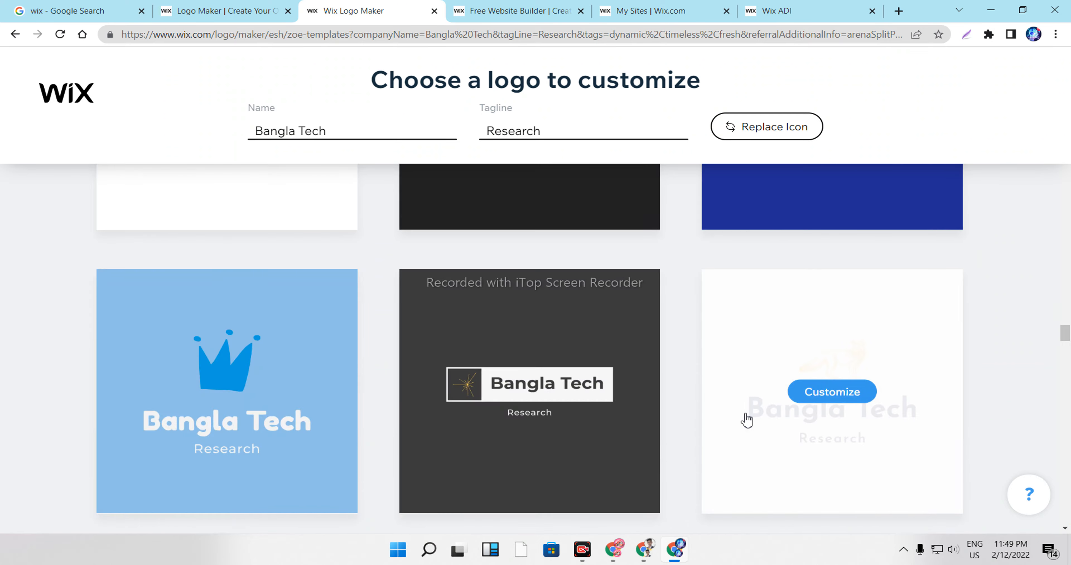
pyautogui.scroll(-18, 724, 422)
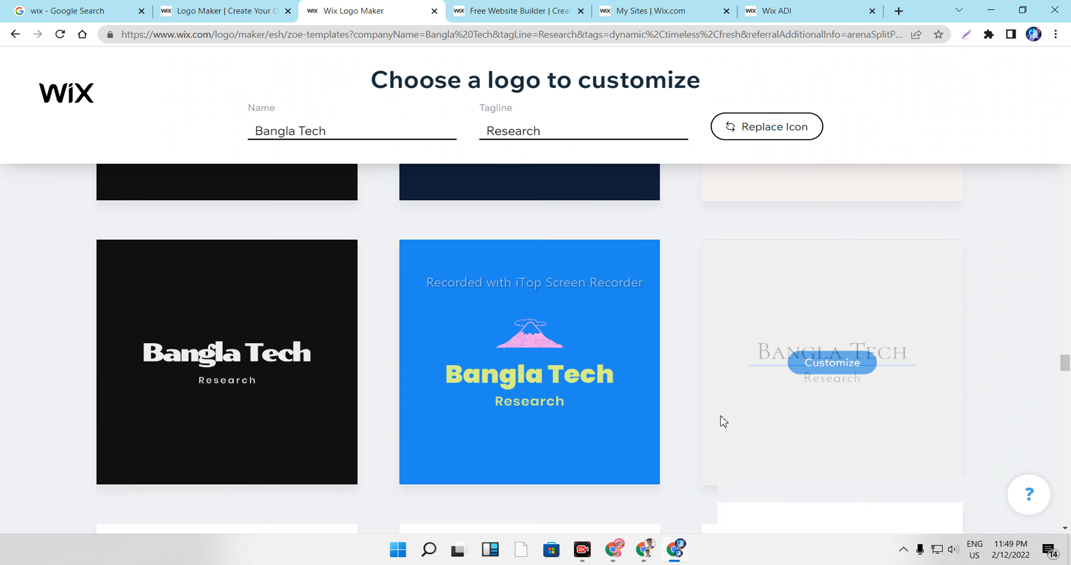
pyautogui.scroll(4, 722, 421)
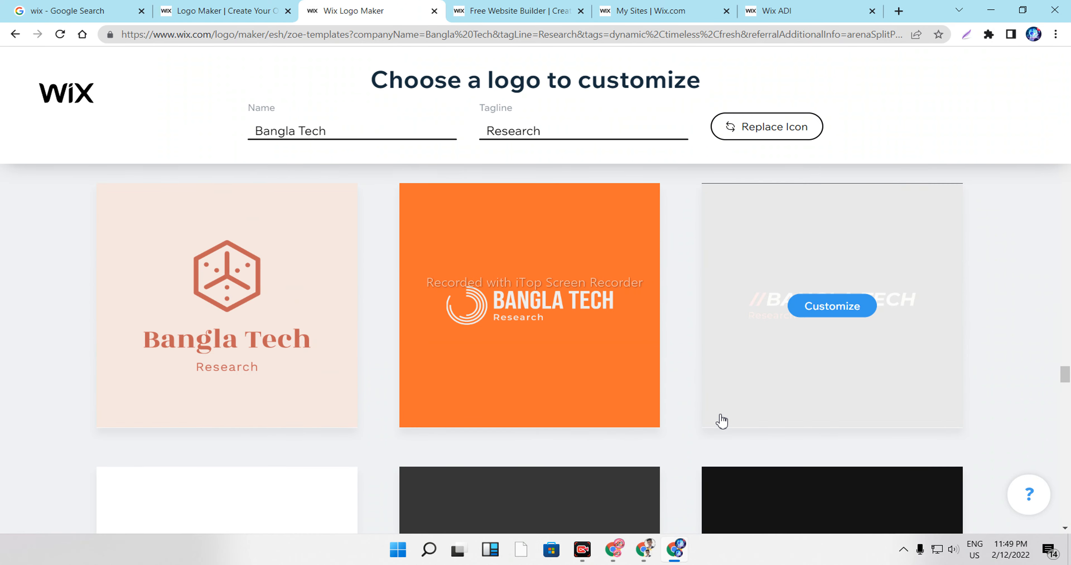
pyautogui.scroll(-13, 721, 420)
pyautogui.scroll(-7, 719, 420)
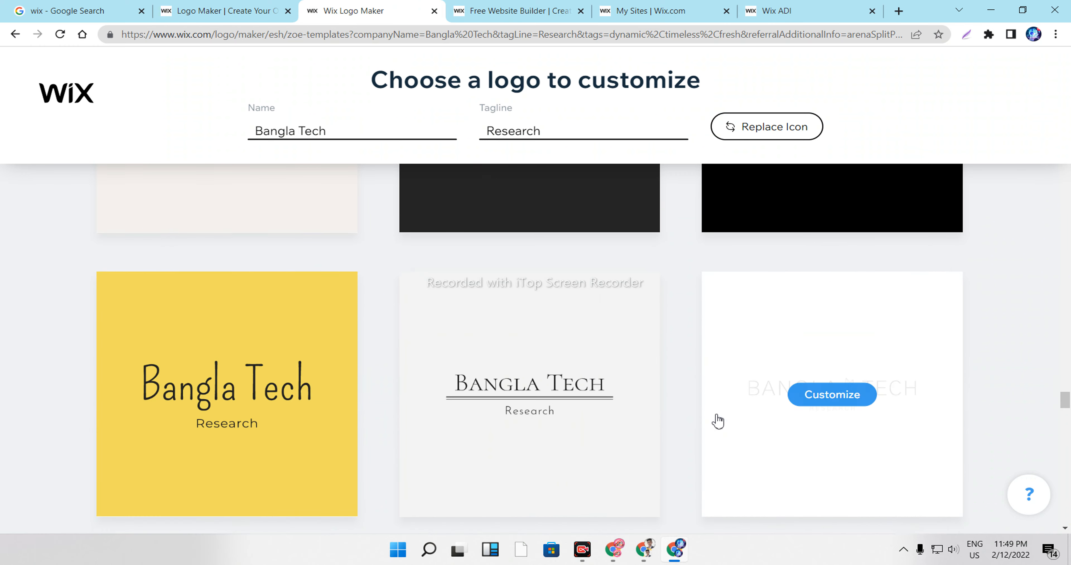
pyautogui.scroll(-13, 709, 439)
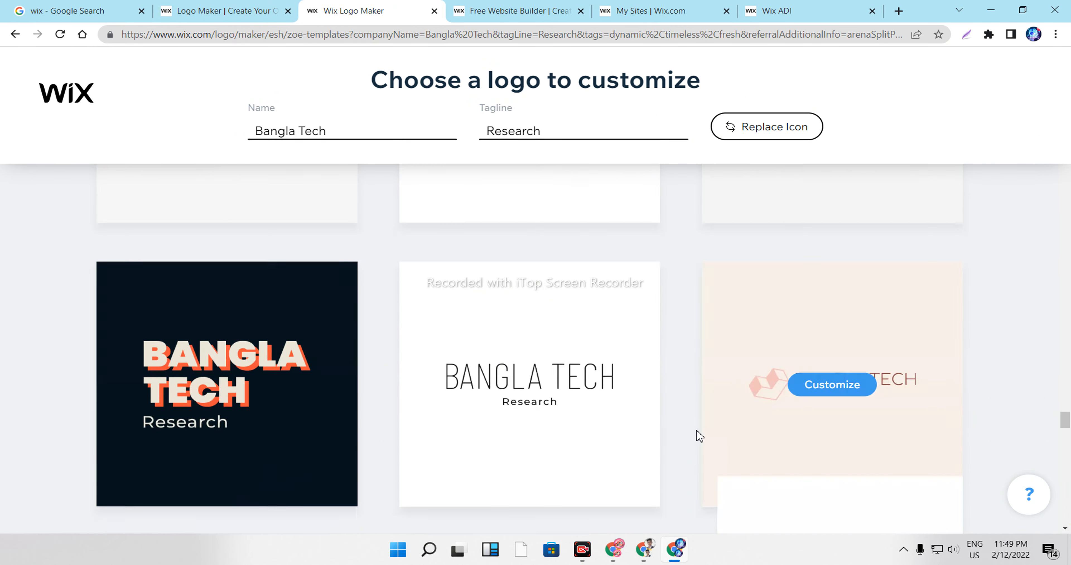
pyautogui.scroll(-13, 698, 434)
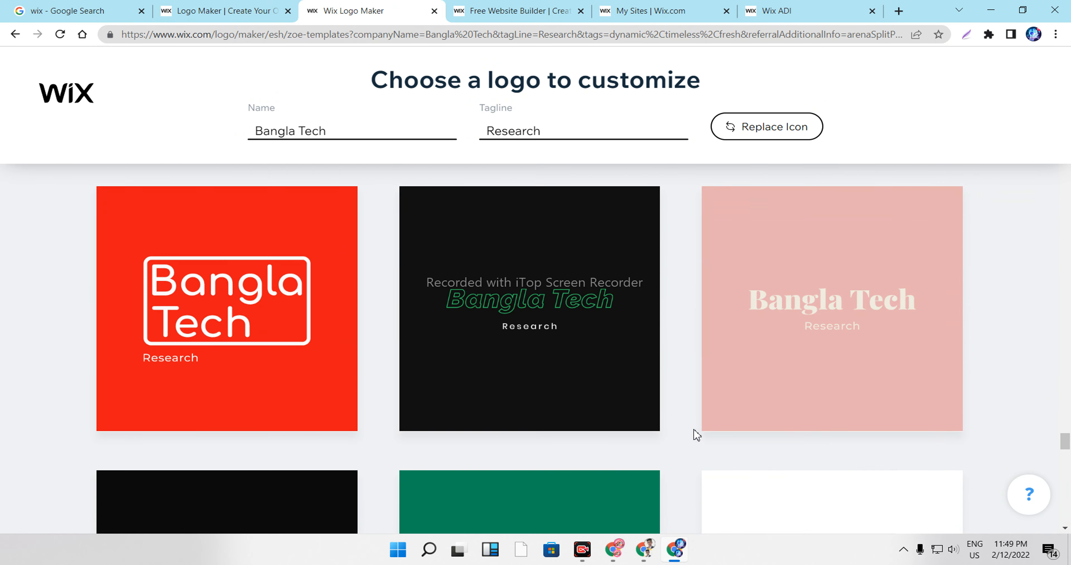
pyautogui.scroll(-6, 692, 435)
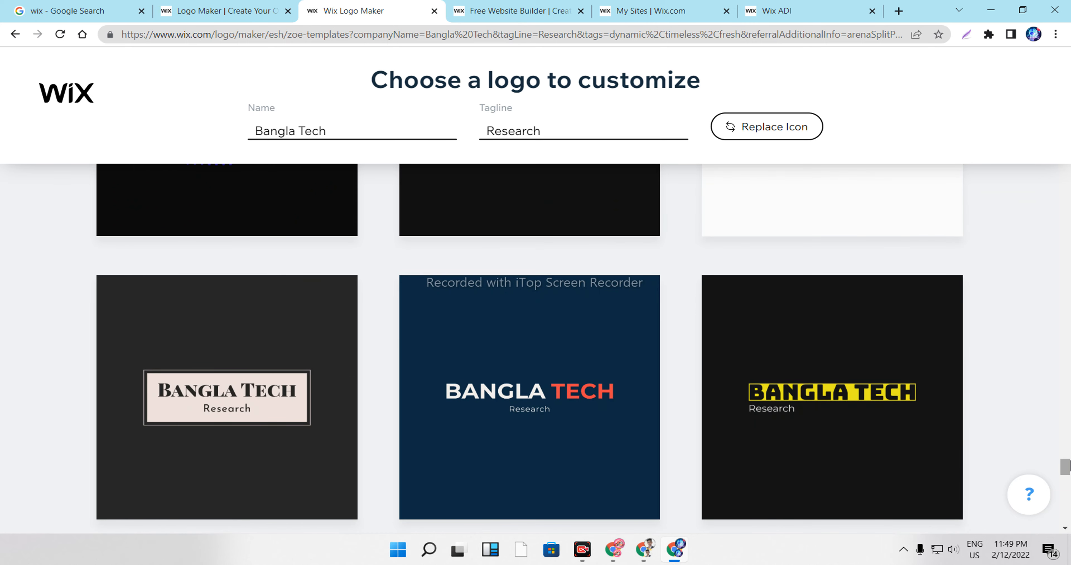
# Step: Go back to the early logo designs and open the one with two overlapping blobs above BANGLA TECH for customizing
pyautogui.moveTo(1068, 470); pyautogui.dragTo(973, 221)
pyautogui.scroll(20, 516, 495)
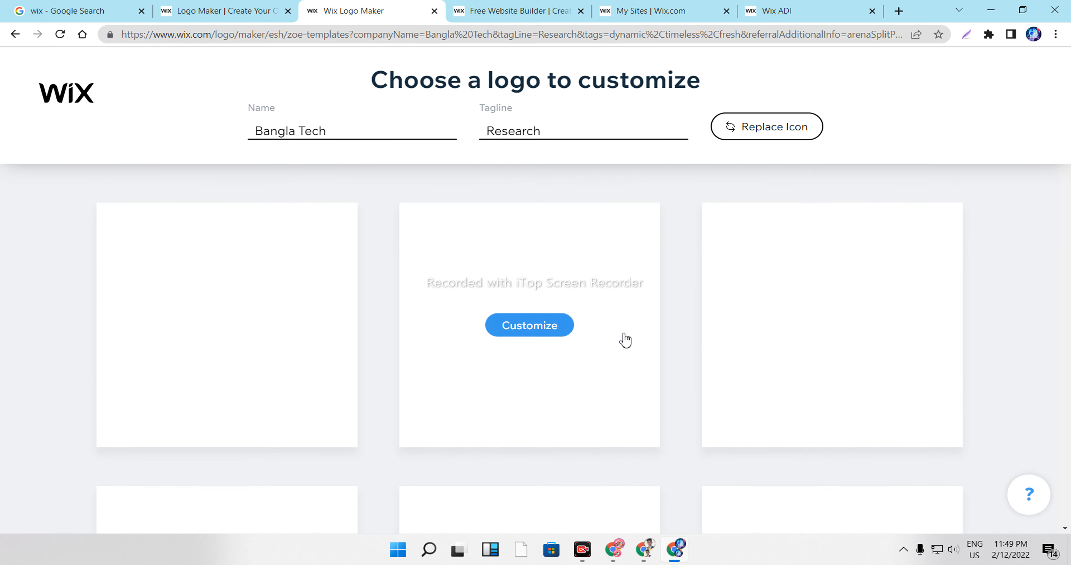
pyautogui.scroll(3, 624, 340)
pyautogui.scroll(-6, 528, 405)
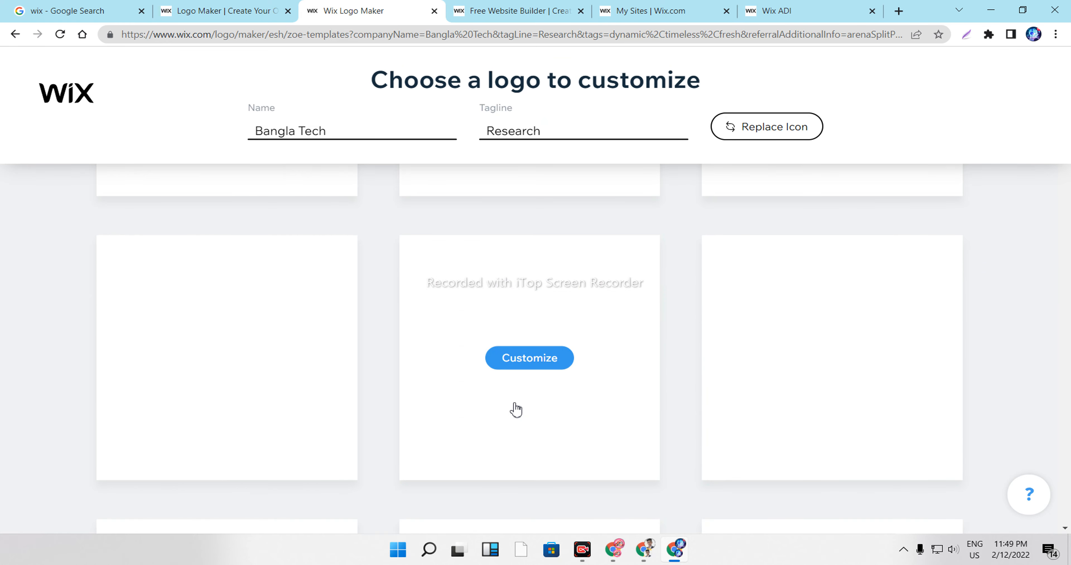
pyautogui.scroll(6, 622, 402)
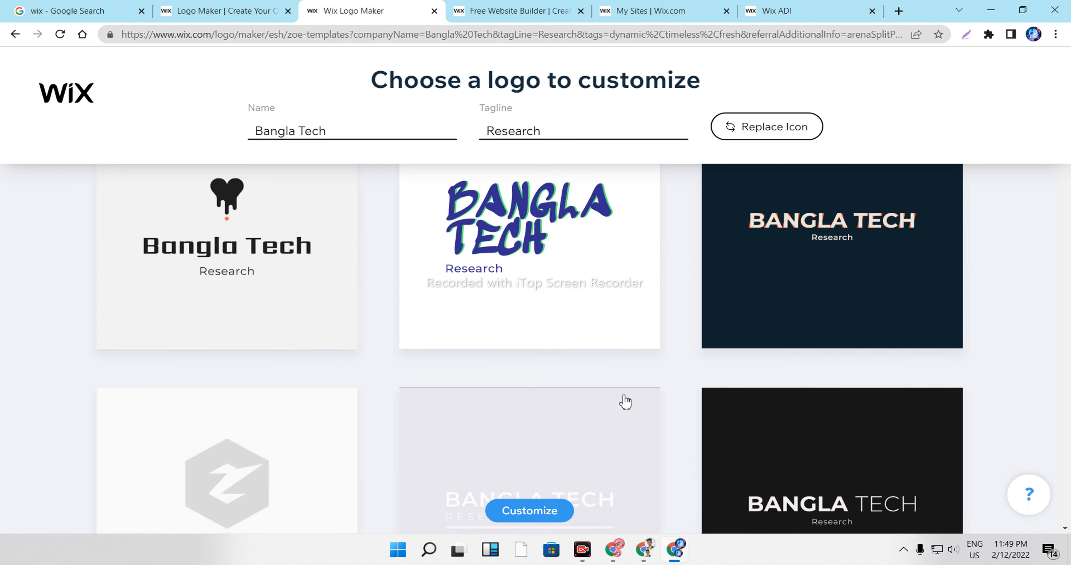
pyautogui.scroll(-3, 618, 413)
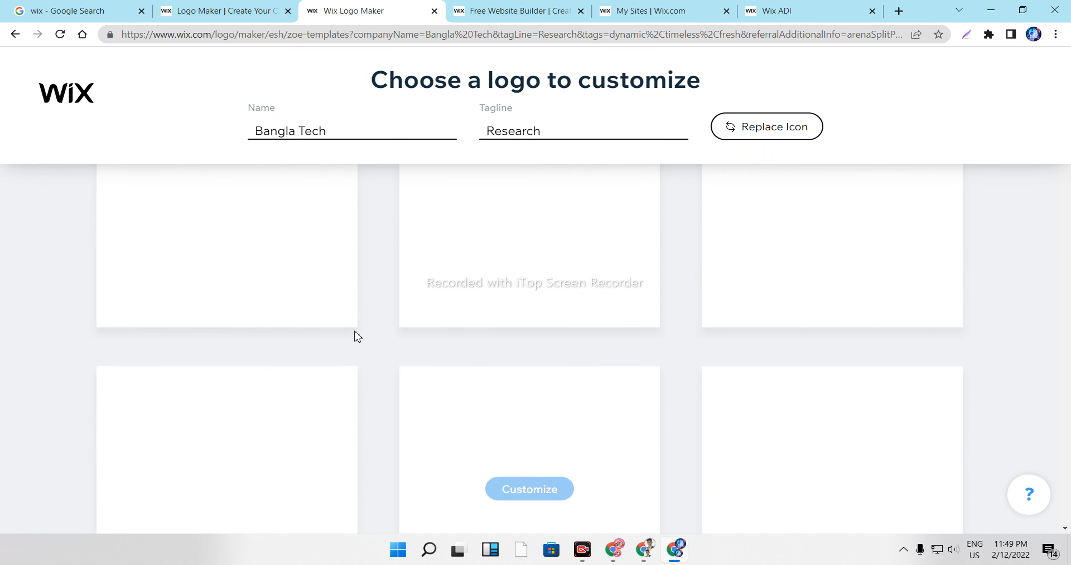
pyautogui.scroll(-4, 267, 376)
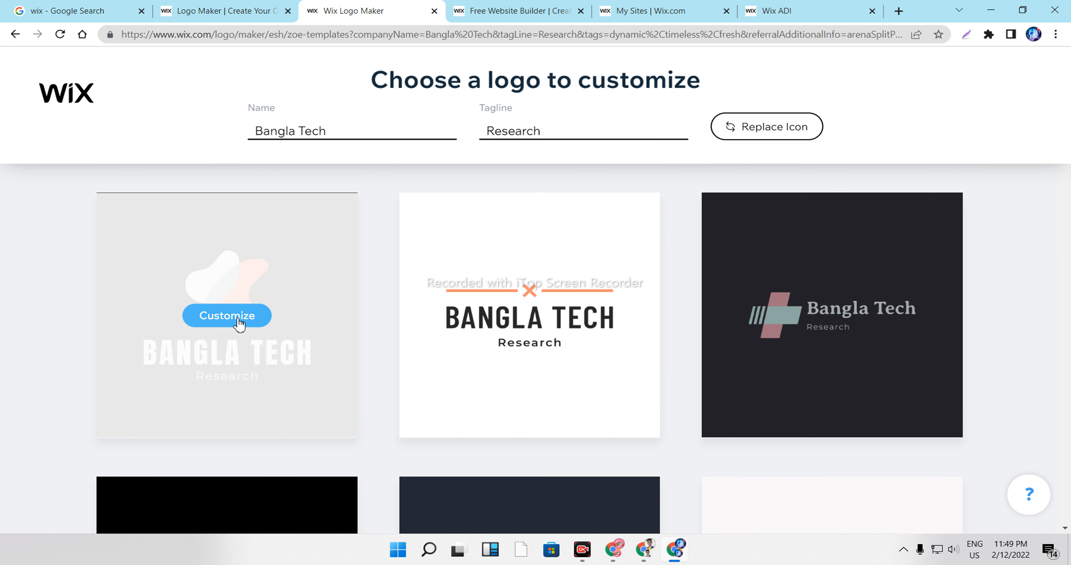
pyautogui.click(240, 325)
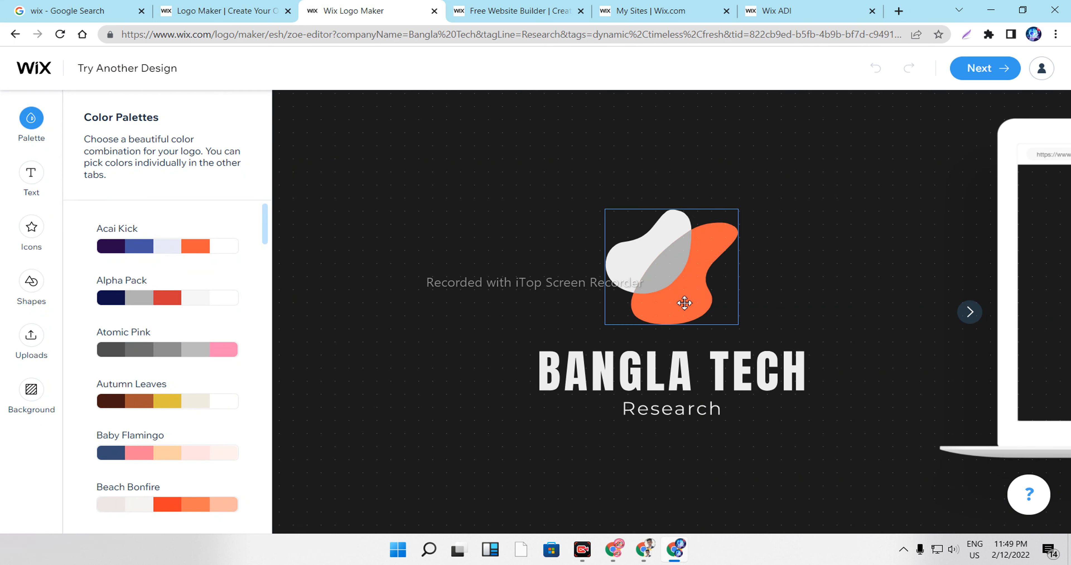
# Step: Change the icon's orange color, Color 2, to red FF0004
pyautogui.click(685, 303)
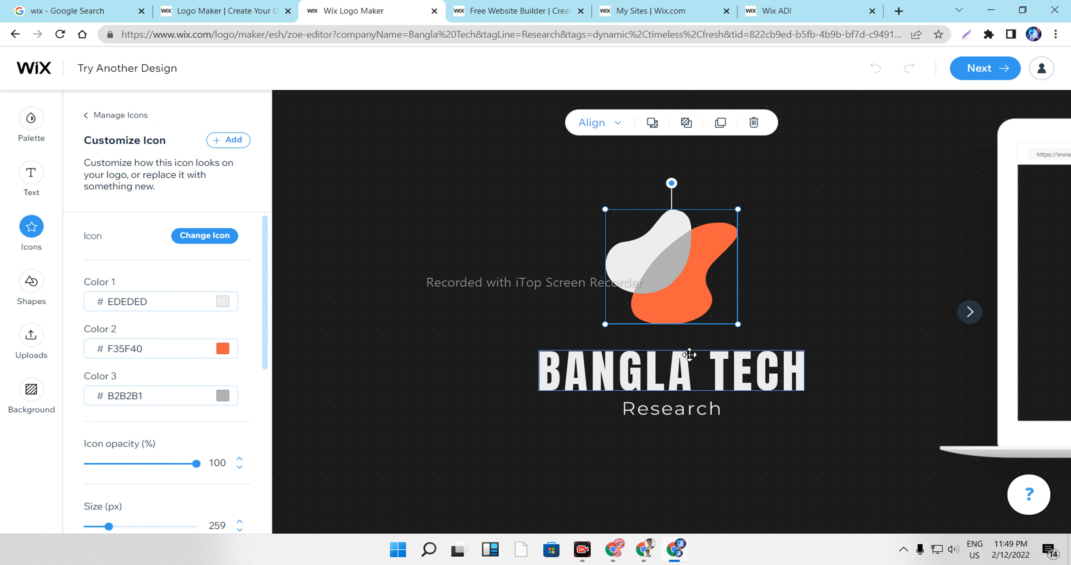
pyautogui.click(223, 351)
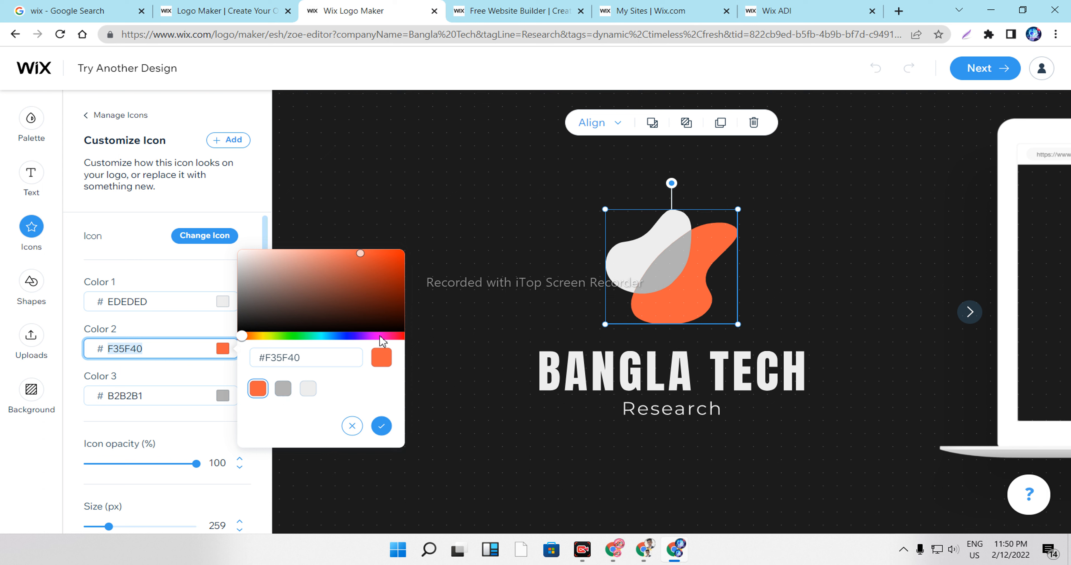
pyautogui.moveTo(403, 259); pyautogui.dragTo(409, 248)
pyautogui.moveTo(389, 336); pyautogui.dragTo(411, 344)
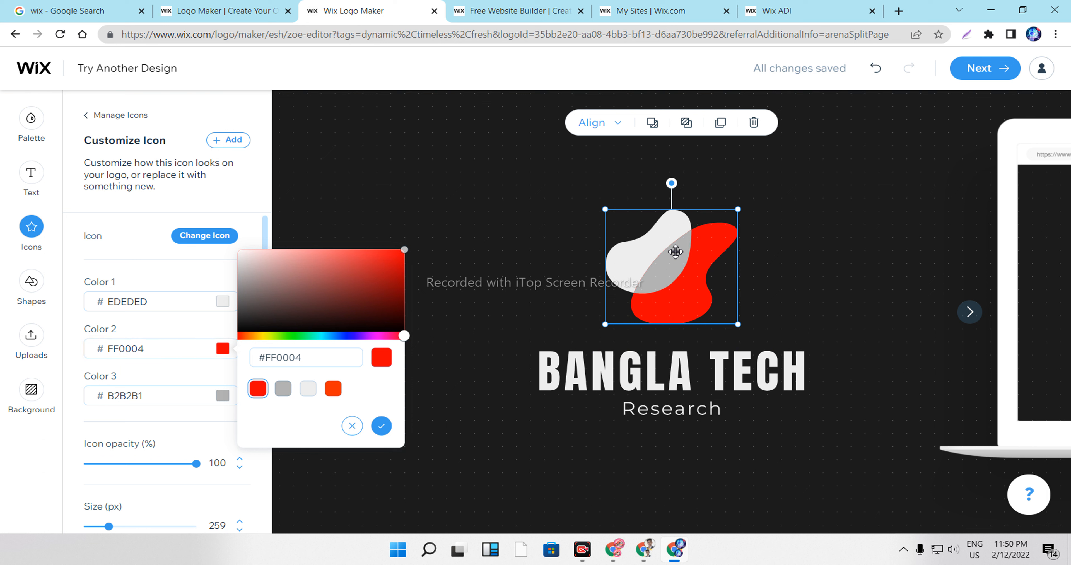
# Step: Enlarge the Research tagline to roughly the width of BANGLA TECH and place it directly beneath that name
pyautogui.click(675, 369)
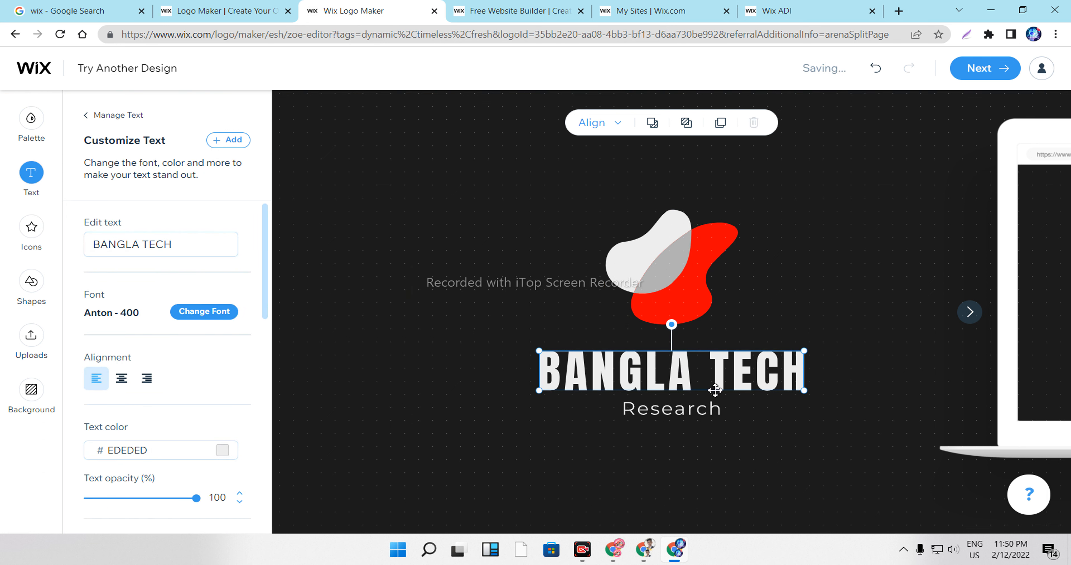
pyautogui.click(707, 415)
pyautogui.moveTo(721, 417); pyautogui.dragTo(906, 440)
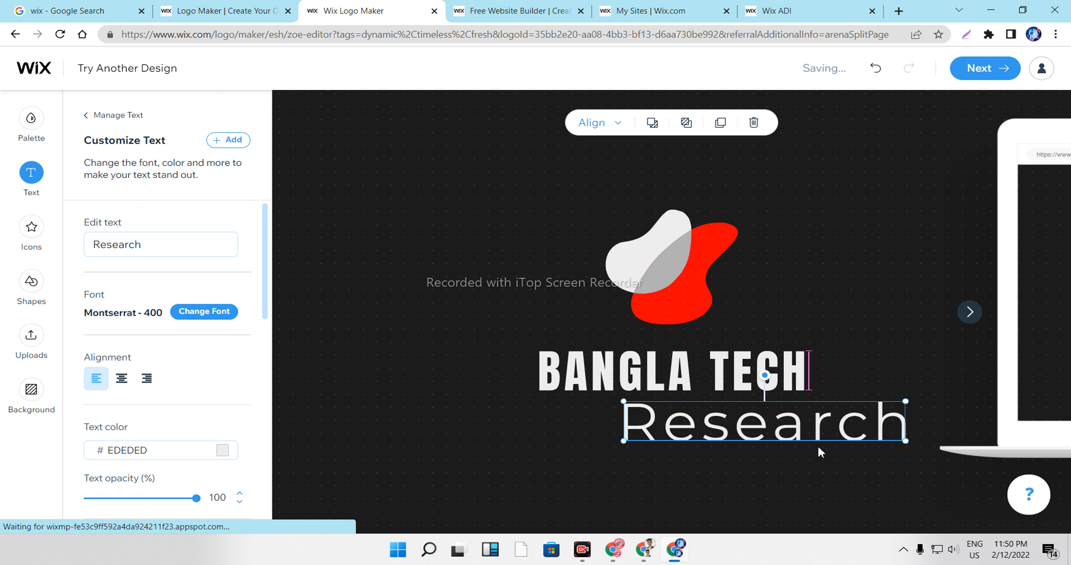
pyautogui.moveTo(796, 421); pyautogui.dragTo(703, 415)
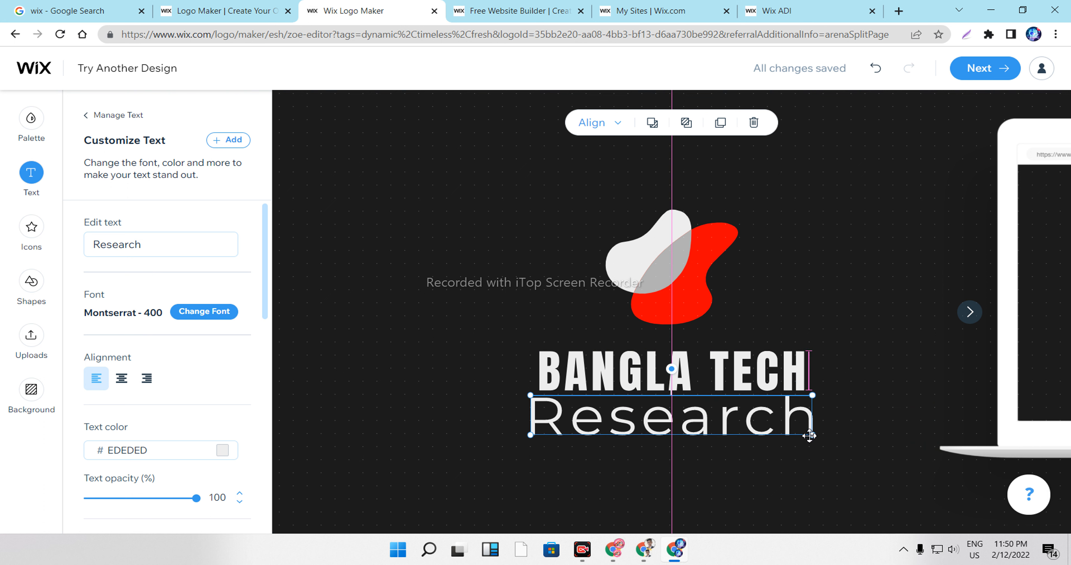
pyautogui.moveTo(756, 425); pyautogui.dragTo(760, 425)
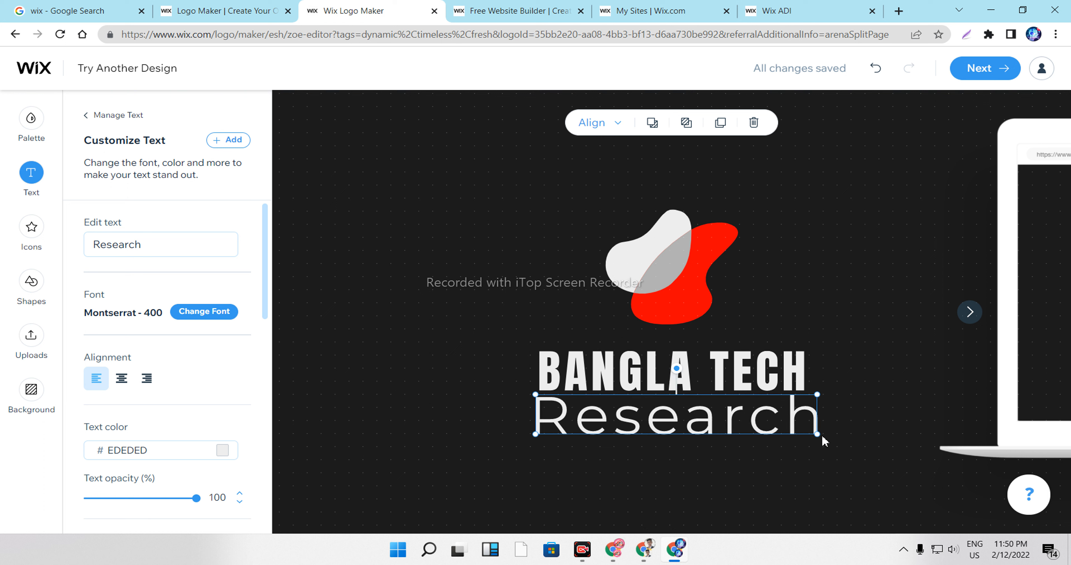
pyautogui.moveTo(817, 435); pyautogui.dragTo(795, 432)
pyautogui.hotkey('ctrl', 'z')
pyautogui.press('Escape')
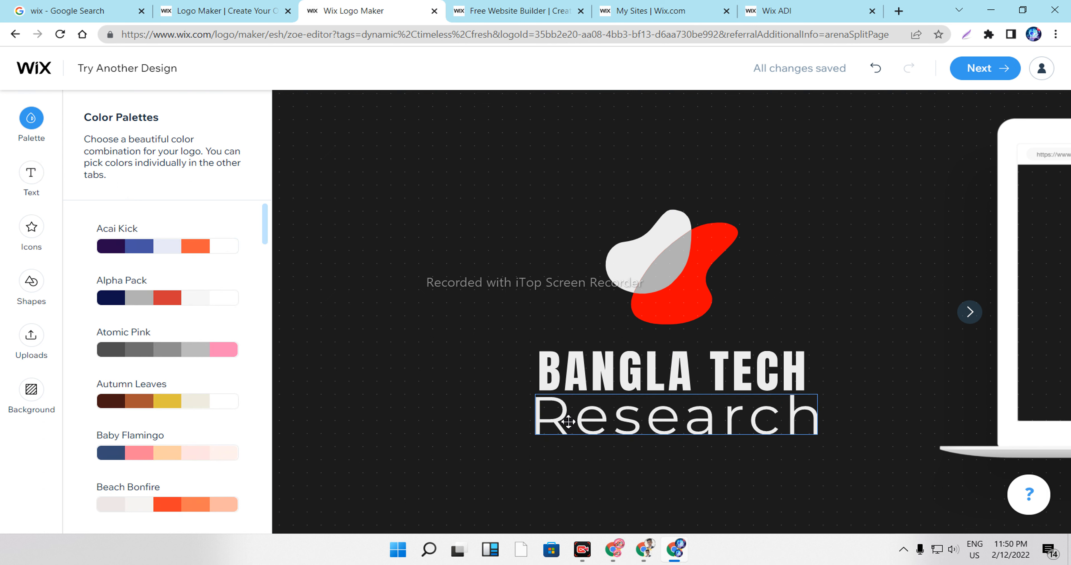
# Step: Set the icon's size to 285 px at 100% opacity and flip it both horizontally and vertically
pyautogui.click(660, 240)
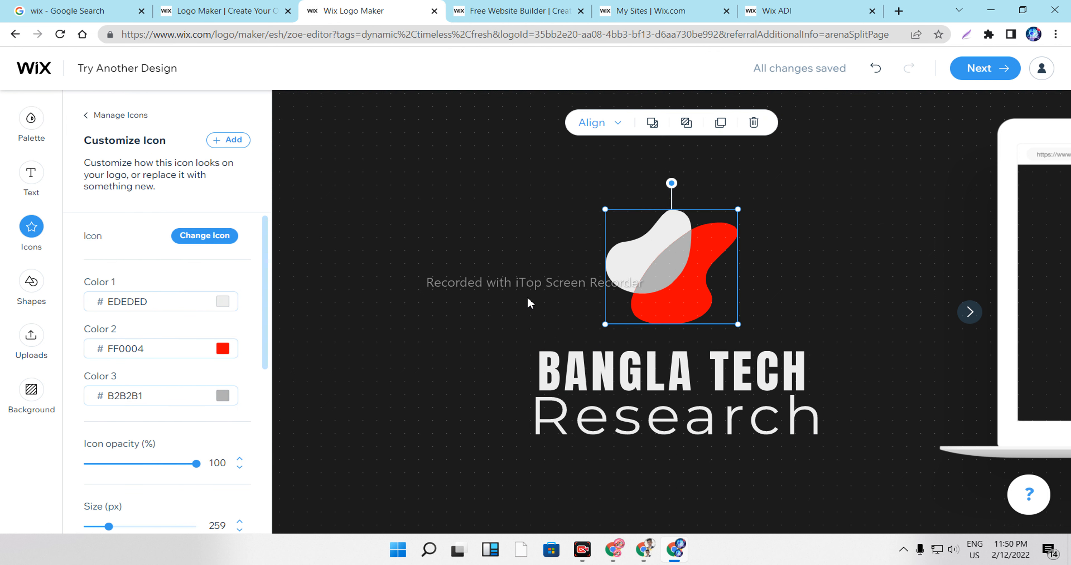
pyautogui.moveTo(178, 464); pyautogui.dragTo(246, 475)
pyautogui.scroll(-3, 233, 469)
pyautogui.moveTo(110, 376)
pyautogui.mouseDown()
pyautogui.moveTo(128, 379)
pyautogui.moveTo(114, 381)
pyautogui.mouseUp()
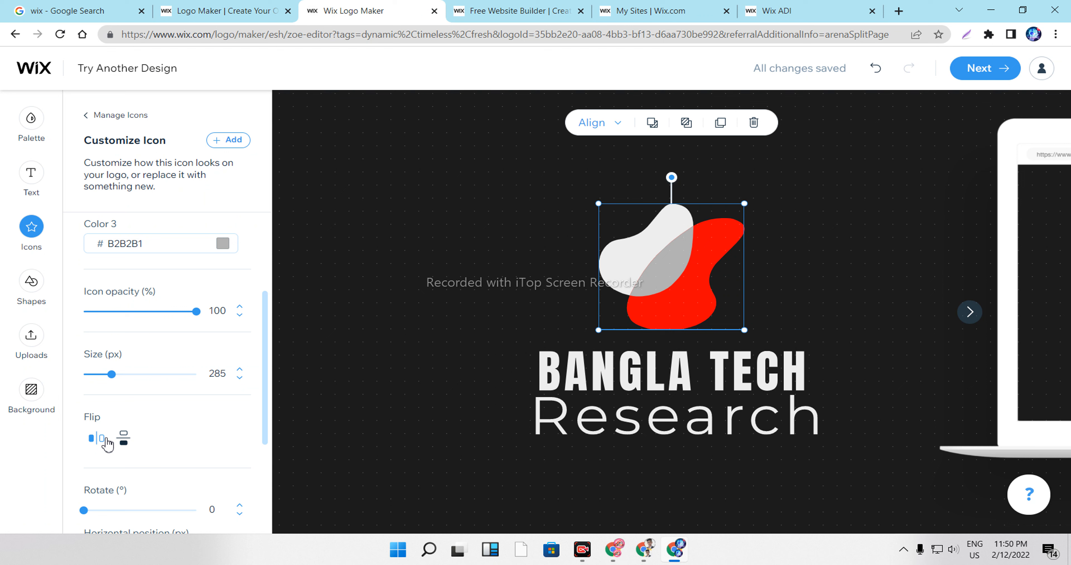
pyautogui.click(106, 440)
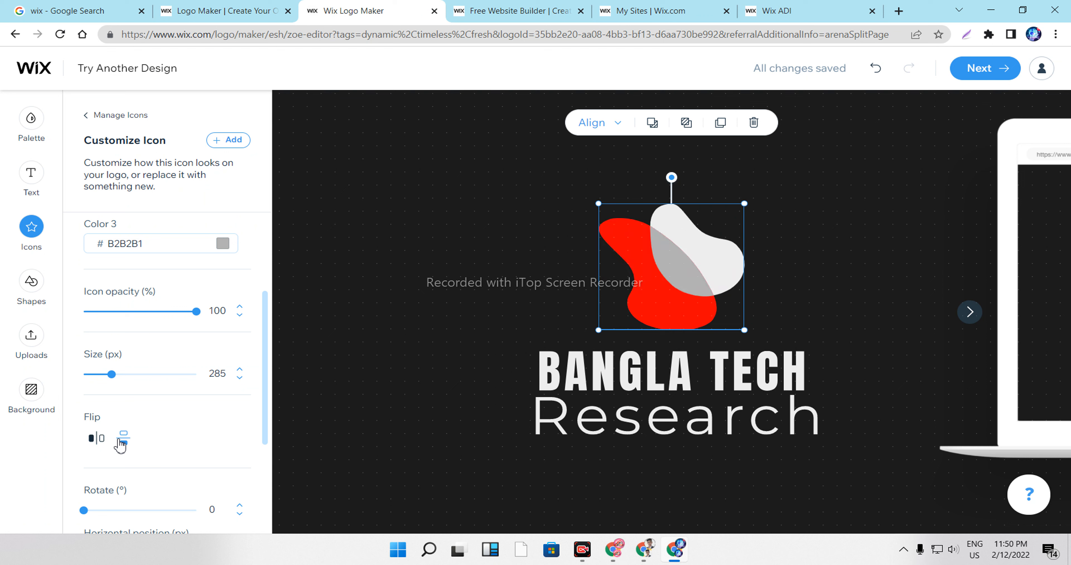
pyautogui.click(121, 442)
# Step: Move the icon to a horizontal position of 404 px and a vertical position of 100 px
pyautogui.scroll(-4, 120, 444)
pyautogui.scroll(3, 124, 460)
pyautogui.scroll(-3, 123, 460)
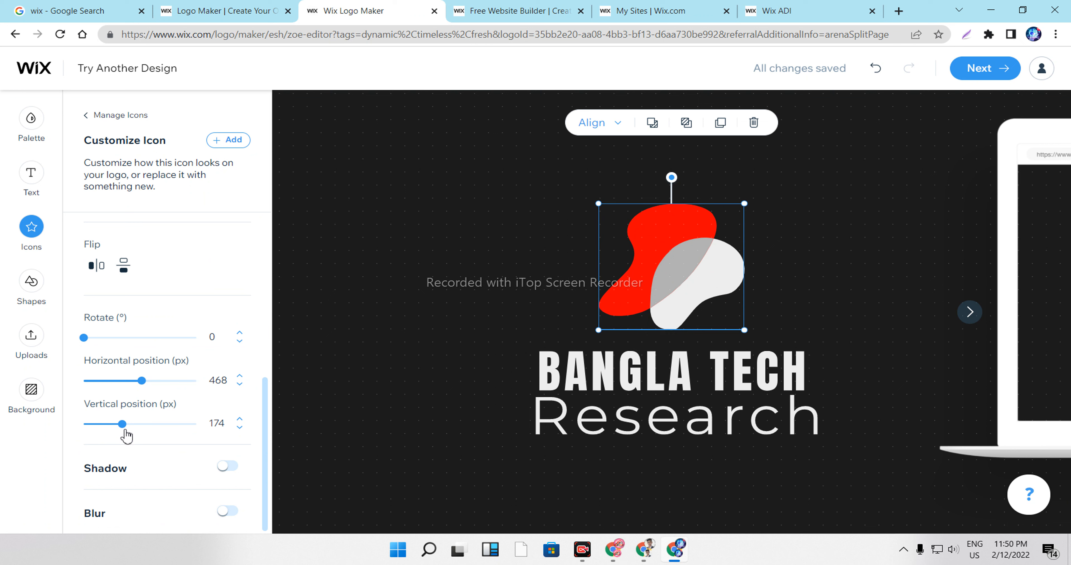
pyautogui.click(122, 430)
pyautogui.moveTo(123, 431); pyautogui.dragTo(140, 426)
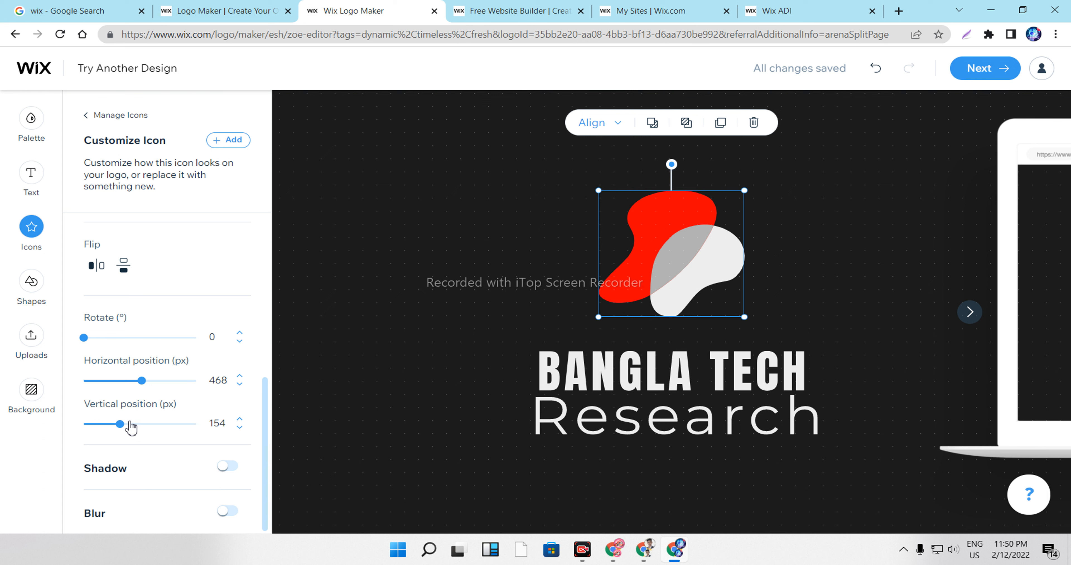
pyautogui.moveTo(162, 424); pyautogui.dragTo(115, 424)
pyautogui.moveTo(144, 391)
pyautogui.mouseDown()
pyautogui.moveTo(158, 385)
pyautogui.moveTo(139, 392)
pyautogui.mouseUp()
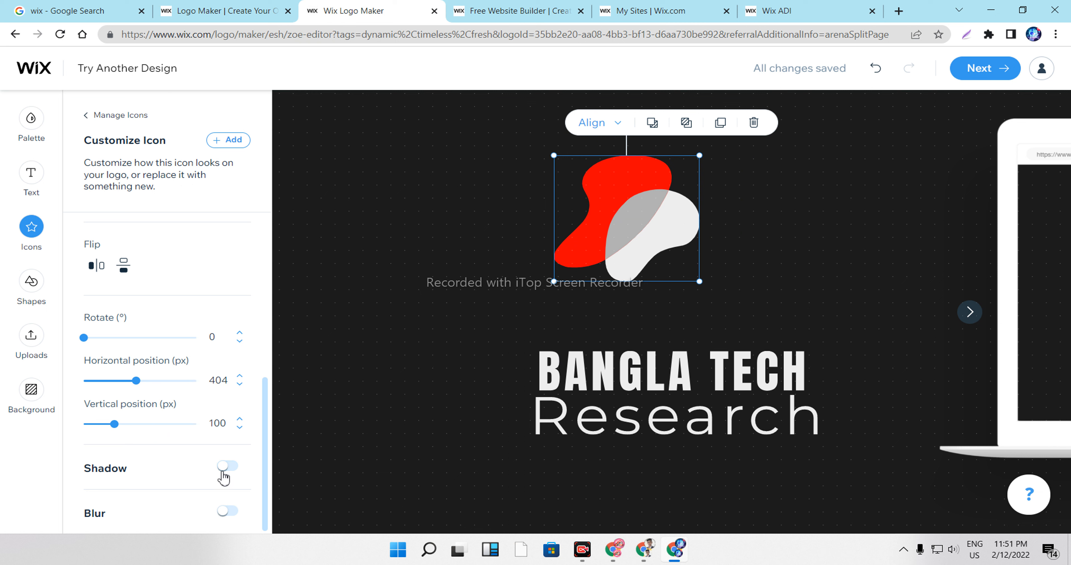
# Step: Add a shadow to the icon with 57% opacity, horizontal position 13 px, vertical position 2 px and blur 7
pyautogui.click(227, 466)
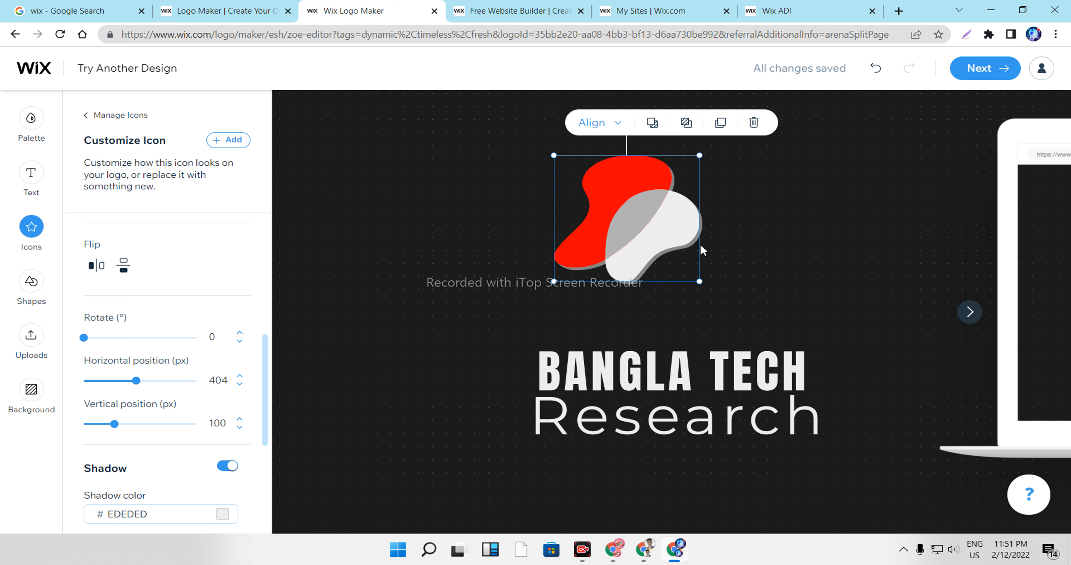
pyautogui.scroll(-3, 213, 477)
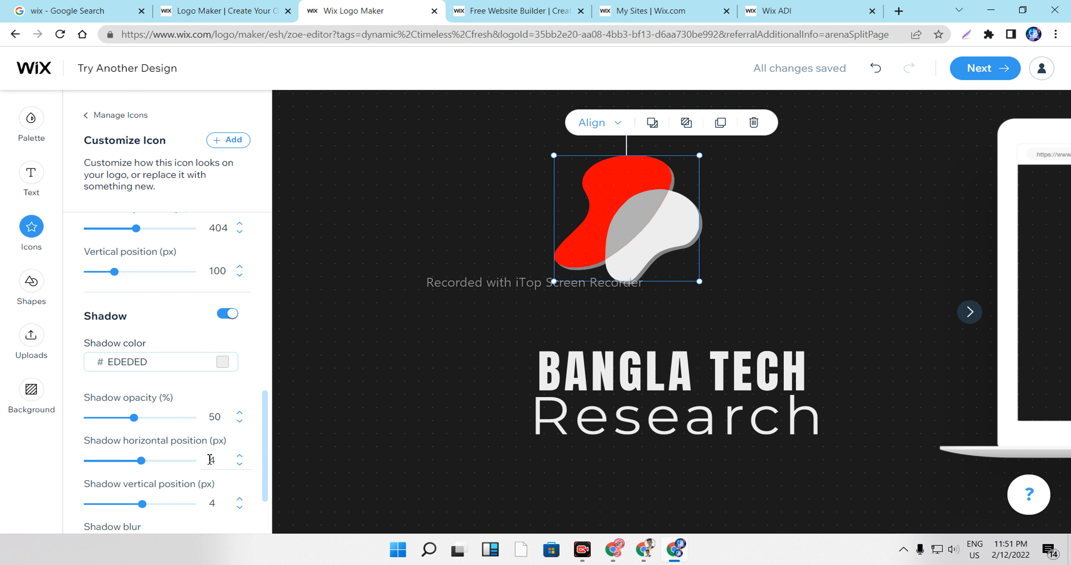
pyautogui.moveTo(137, 417)
pyautogui.mouseDown()
pyautogui.moveTo(159, 417)
pyautogui.moveTo(113, 417)
pyautogui.moveTo(145, 417)
pyautogui.mouseUp()
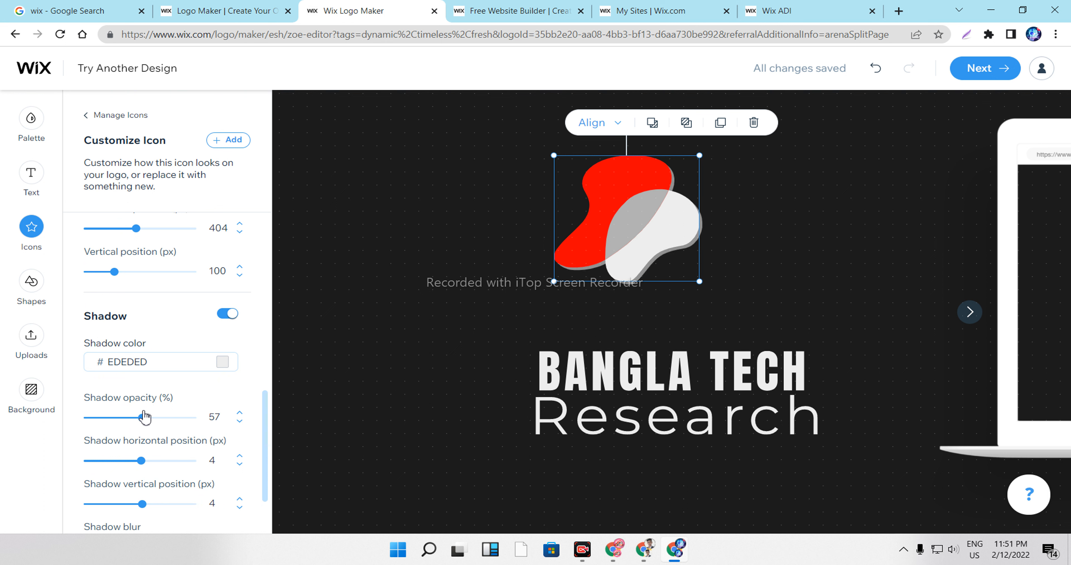
pyautogui.moveTo(145, 462)
pyautogui.mouseDown()
pyautogui.moveTo(165, 462)
pyautogui.moveTo(143, 461)
pyautogui.mouseUp()
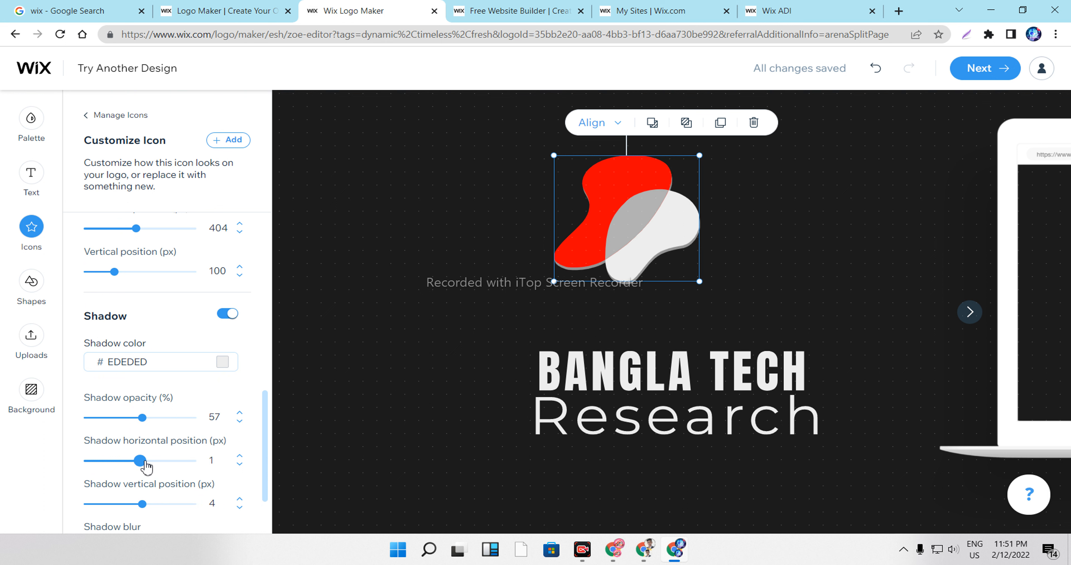
pyautogui.moveTo(142, 505); pyautogui.dragTo(163, 476)
pyautogui.scroll(-2, 152, 495)
# Step: Try the blur effect on the icon and turn it back off
pyautogui.click(226, 512)
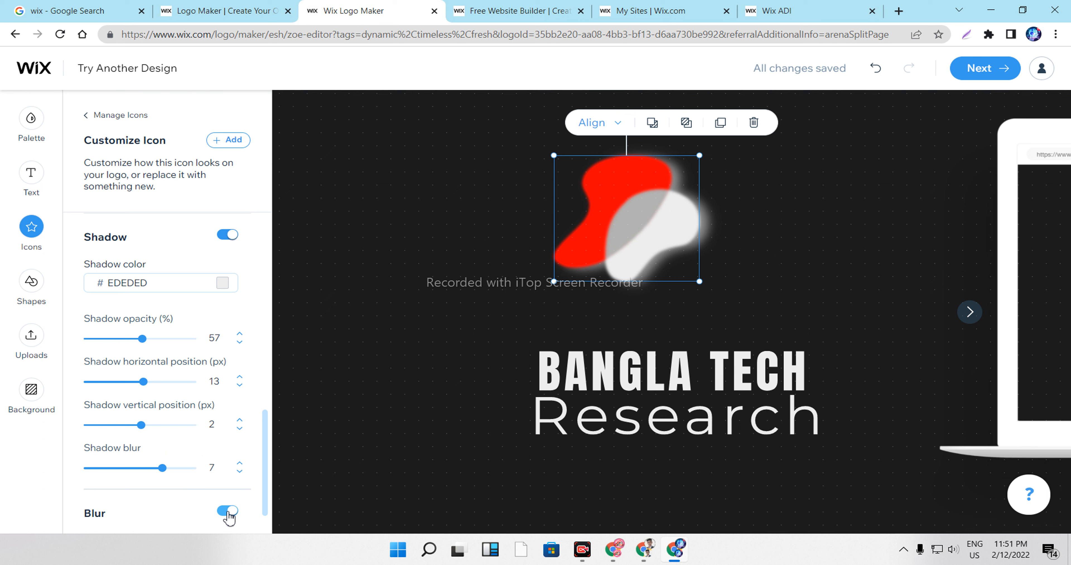
pyautogui.click(228, 512)
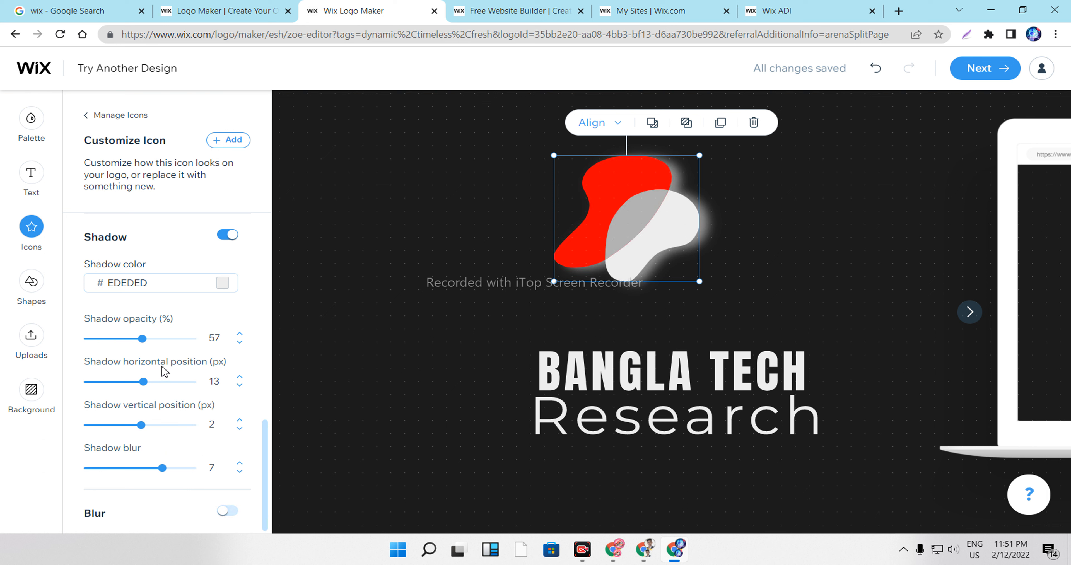
pyautogui.scroll(3, 160, 387)
pyautogui.scroll(8, 160, 388)
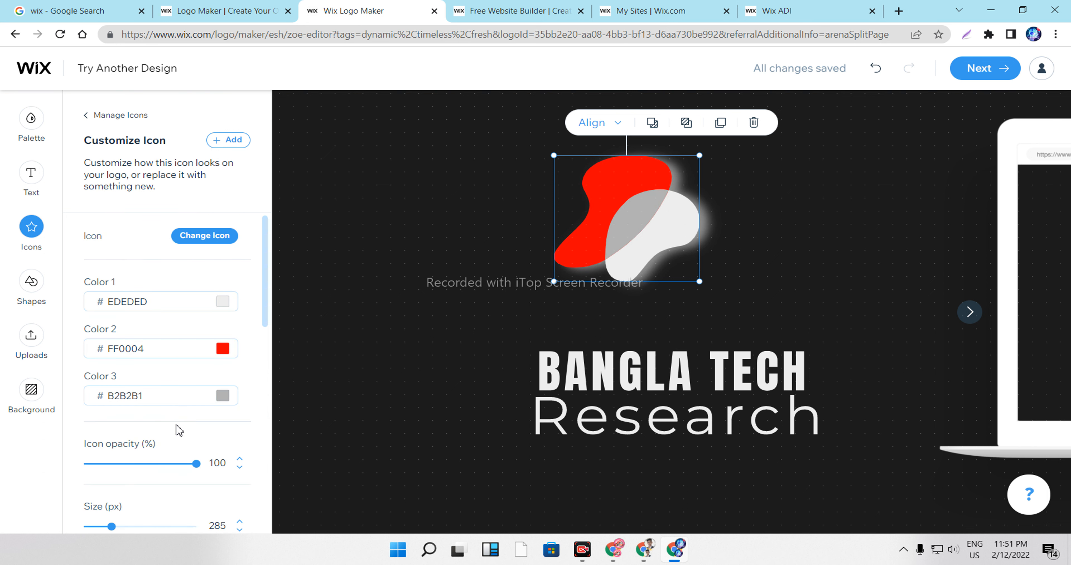
# Step: Add a shape to the logo and try the circle form before returning it to a square
pyautogui.click(41, 291)
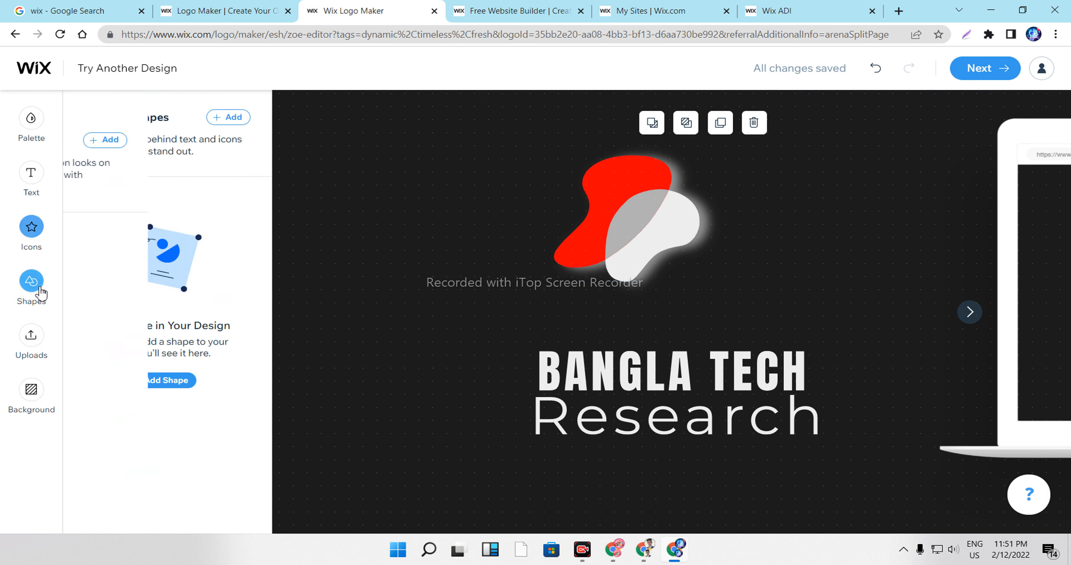
pyautogui.click(166, 384)
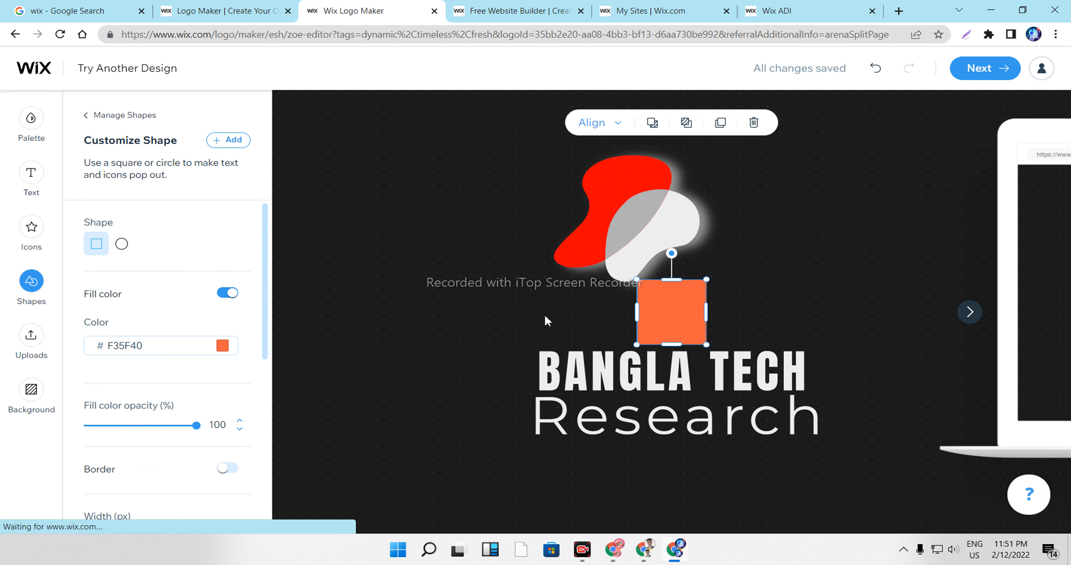
pyautogui.click(598, 318)
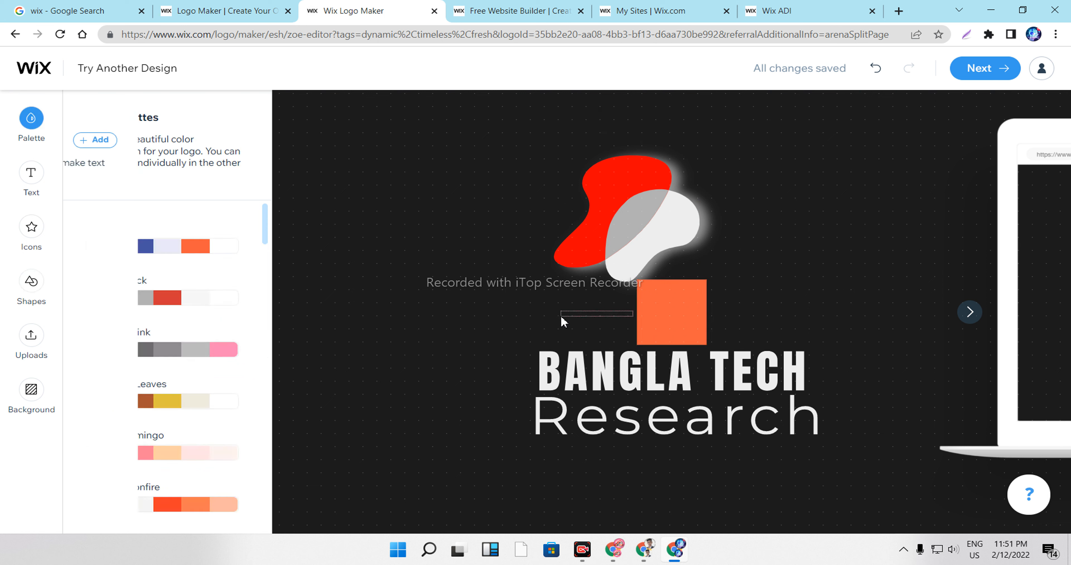
pyautogui.click(672, 315)
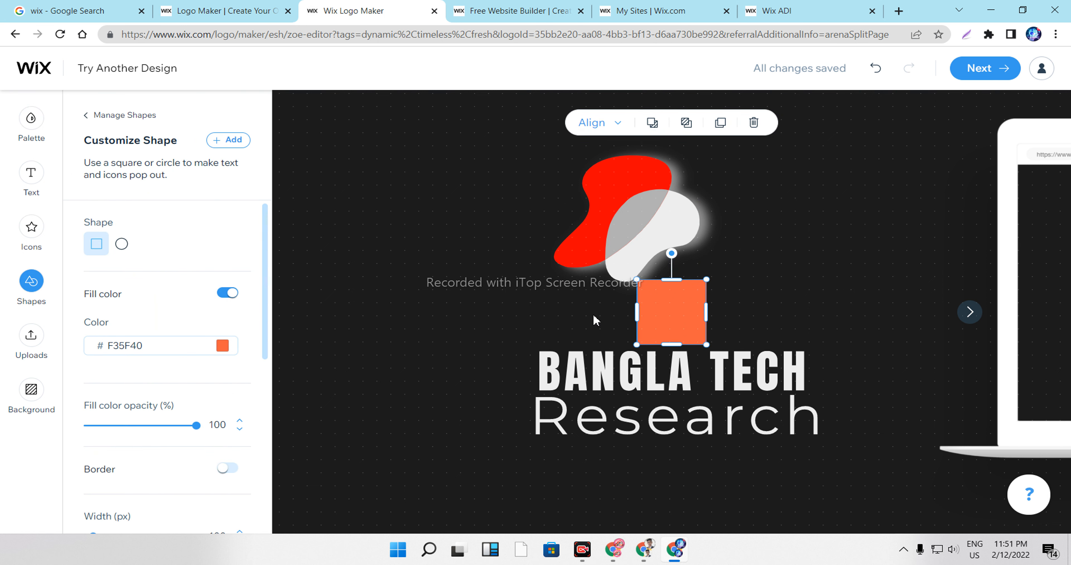
pyautogui.click(129, 247)
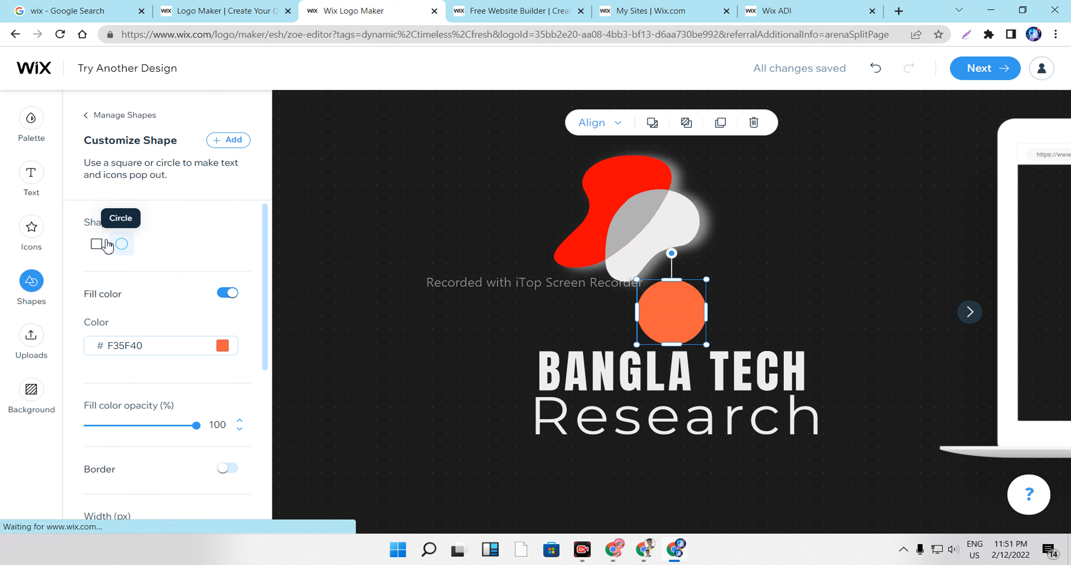
pyautogui.click(96, 243)
# Step: Enlarge the square to about 178 px wide and 185 px high, with a corner radius of 23 px
pyautogui.scroll(-3, 204, 436)
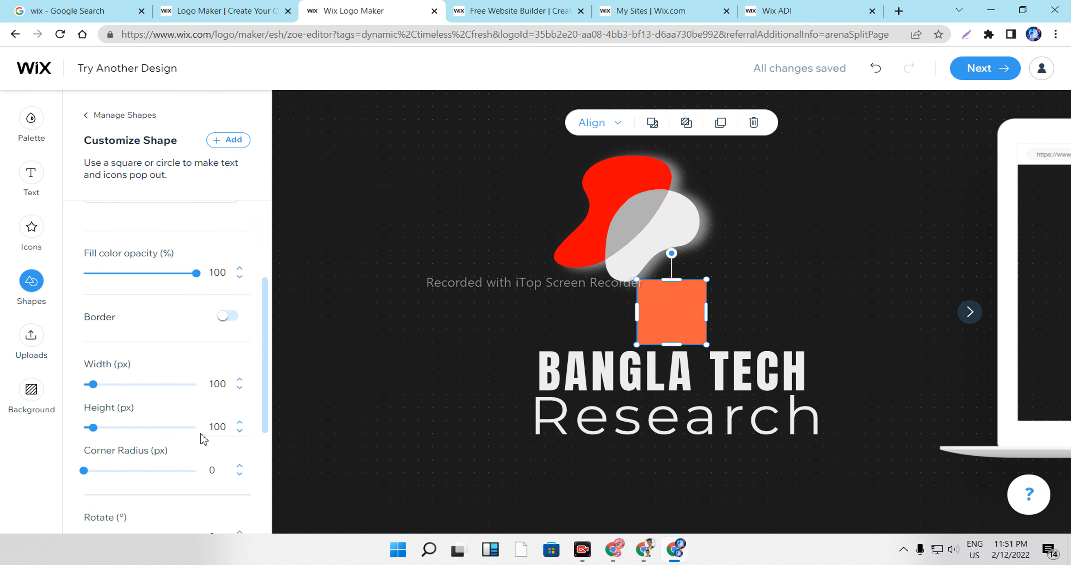
pyautogui.moveTo(99, 386)
pyautogui.mouseDown()
pyautogui.moveTo(146, 384)
pyautogui.moveTo(102, 384)
pyautogui.mouseUp()
pyautogui.moveTo(103, 428)
pyautogui.mouseDown()
pyautogui.moveTo(115, 430)
pyautogui.moveTo(92, 430)
pyautogui.moveTo(130, 429)
pyautogui.moveTo(88, 431)
pyautogui.moveTo(102, 428)
pyautogui.mouseUp()
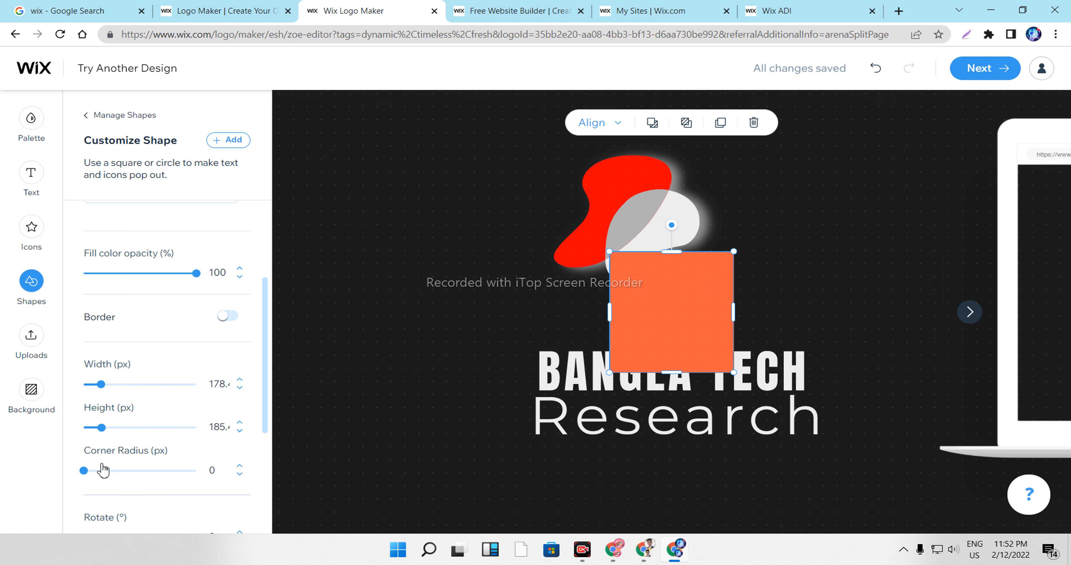
pyautogui.moveTo(127, 474); pyautogui.dragTo(102, 471)
# Step: Rotate the square to 85° and move it to a horizontal position of 525 px and a vertical position of 216 px
pyautogui.scroll(-5, 125, 478)
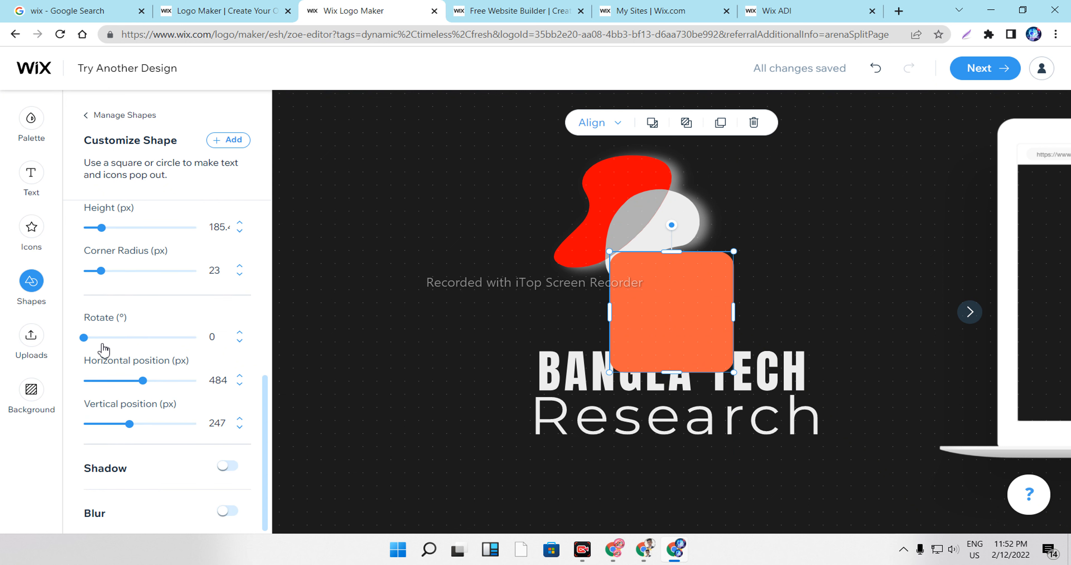
pyautogui.click(98, 338)
pyautogui.moveTo(100, 340); pyautogui.dragTo(108, 339)
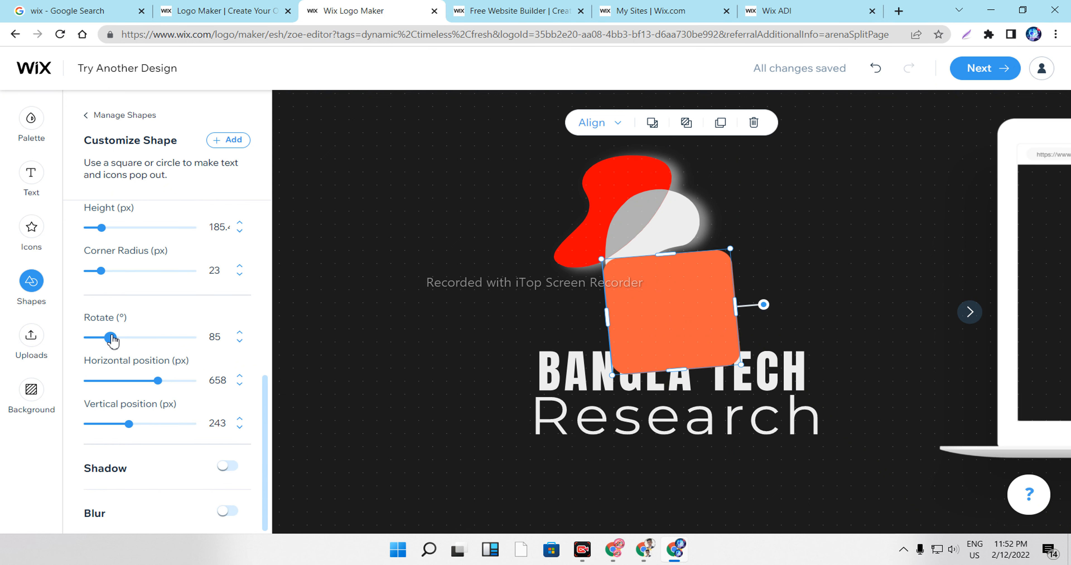
pyautogui.moveTo(141, 426)
pyautogui.mouseDown()
pyautogui.moveTo(165, 425)
pyautogui.moveTo(96, 423)
pyautogui.moveTo(129, 424)
pyautogui.mouseUp()
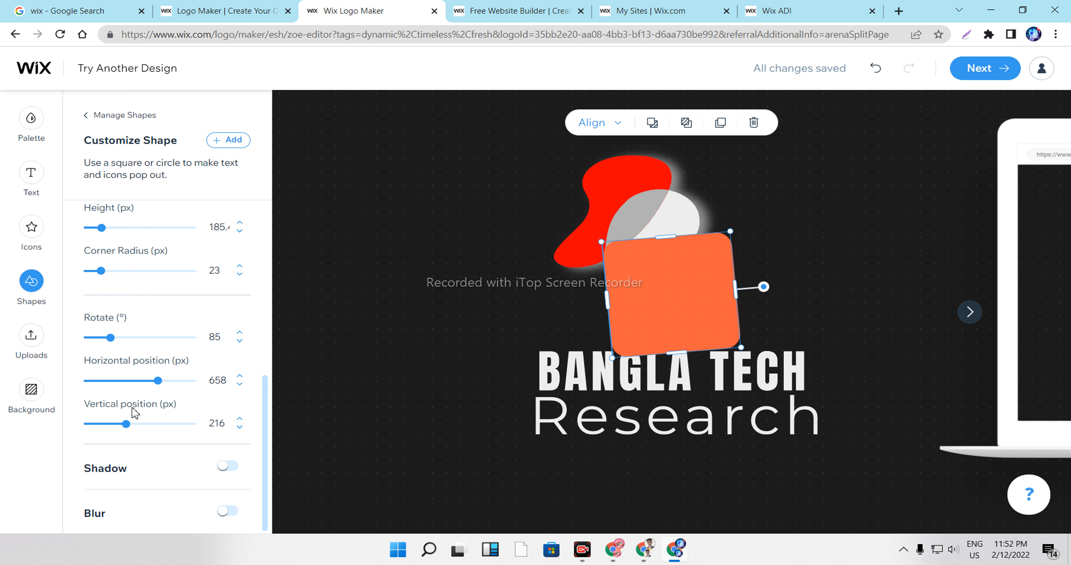
pyautogui.moveTo(131, 382)
pyautogui.mouseDown()
pyautogui.moveTo(119, 381)
pyautogui.moveTo(150, 384)
pyautogui.mouseUp()
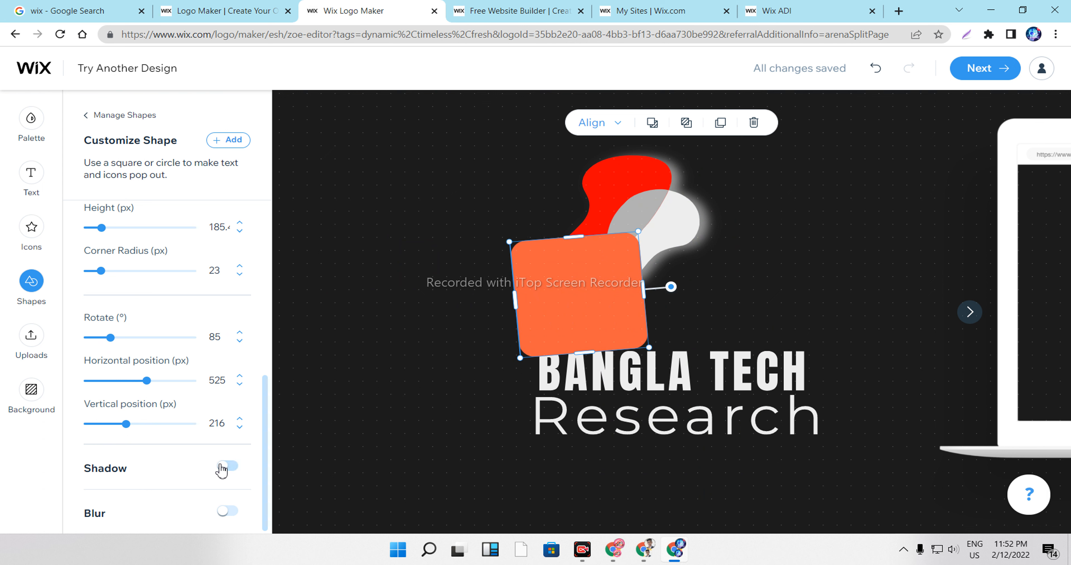
# Step: Turn on the square's shadow with the color EDEDED and try the blur effect on and off
pyautogui.click(225, 467)
pyautogui.scroll(-3, 220, 482)
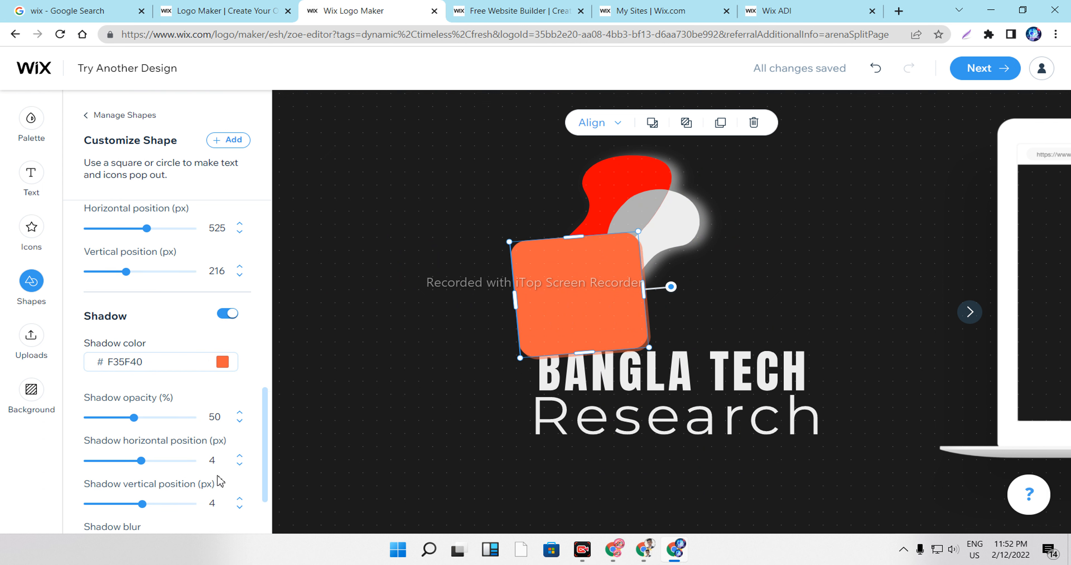
pyautogui.click(223, 369)
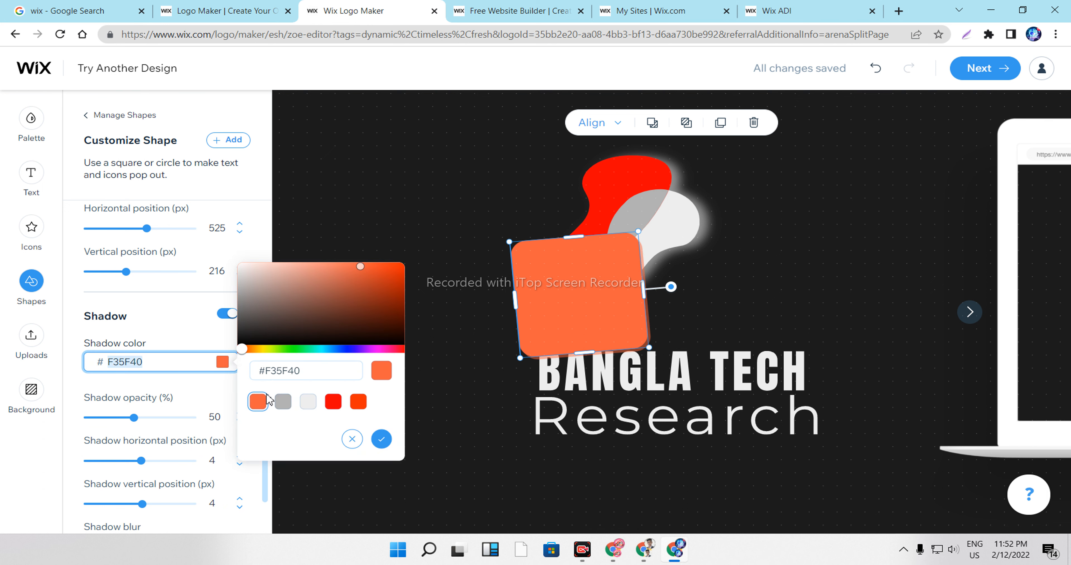
pyautogui.click(310, 403)
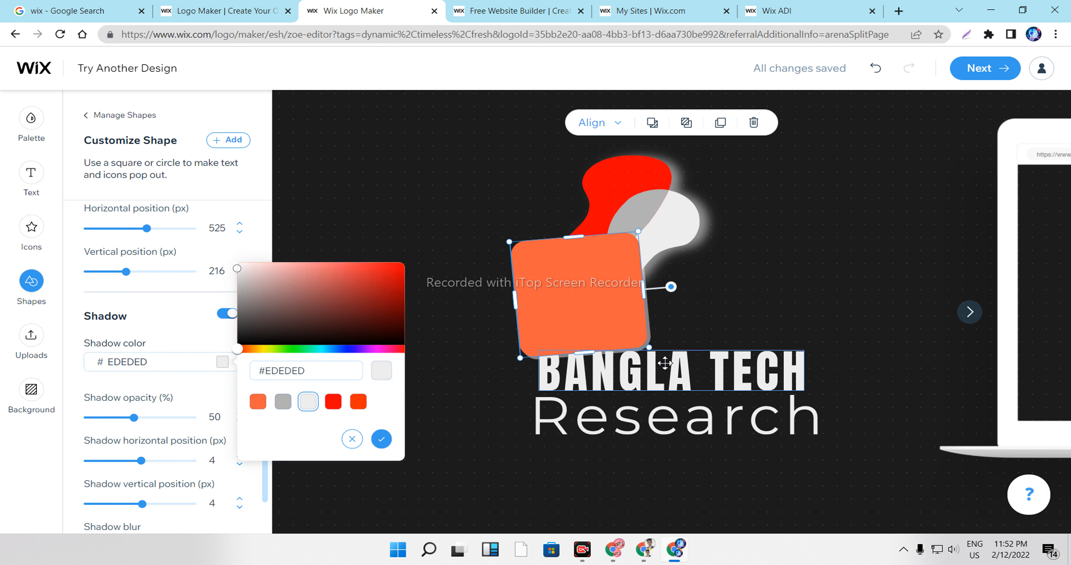
pyautogui.scroll(-1, 188, 481)
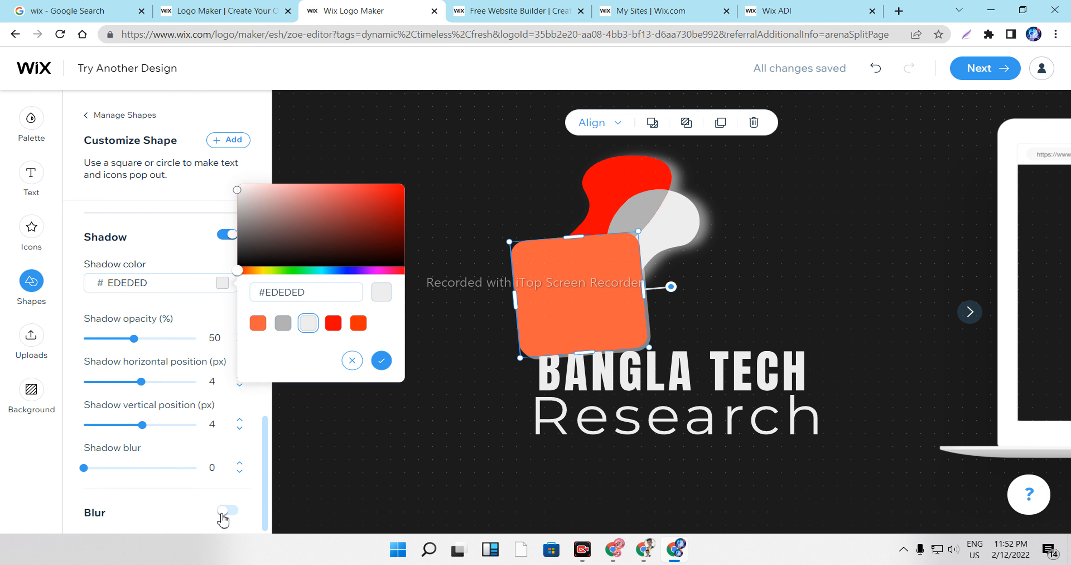
pyautogui.click(231, 514)
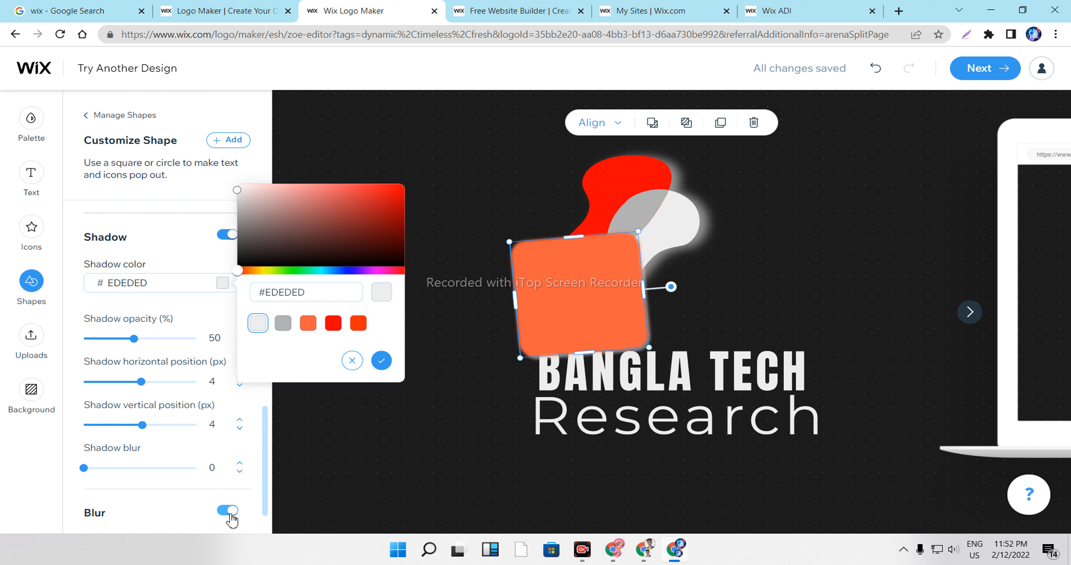
pyautogui.click(231, 514)
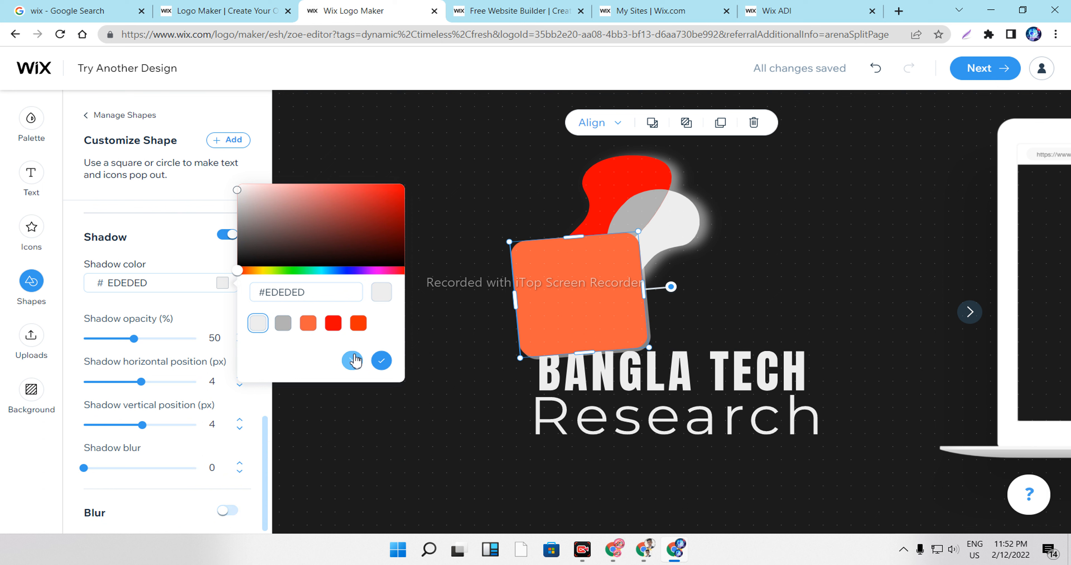
# Step: Discard the square's shadow color change and delete the square from the logo
pyautogui.click(354, 359)
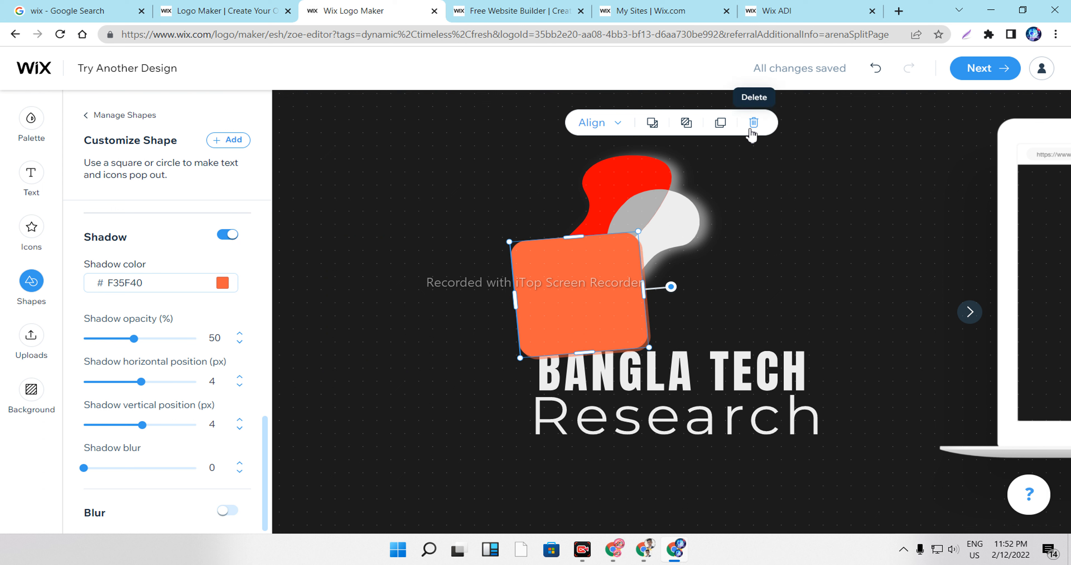
pyautogui.click(754, 124)
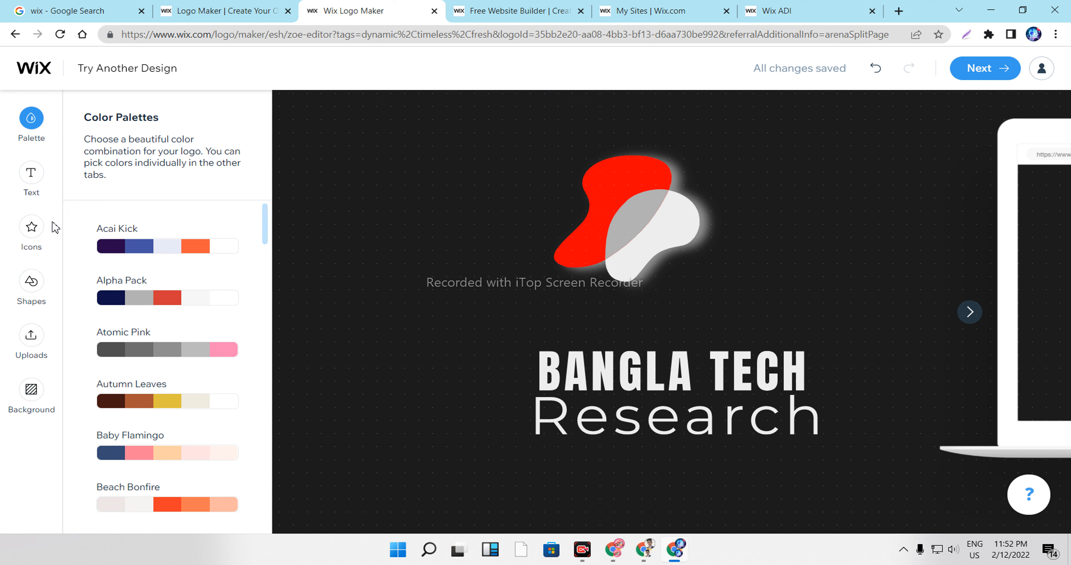
# Step: Browse the Trendy icons and add the folded, angular arch-shaped icon as a second icon in the logo
pyautogui.click(33, 234)
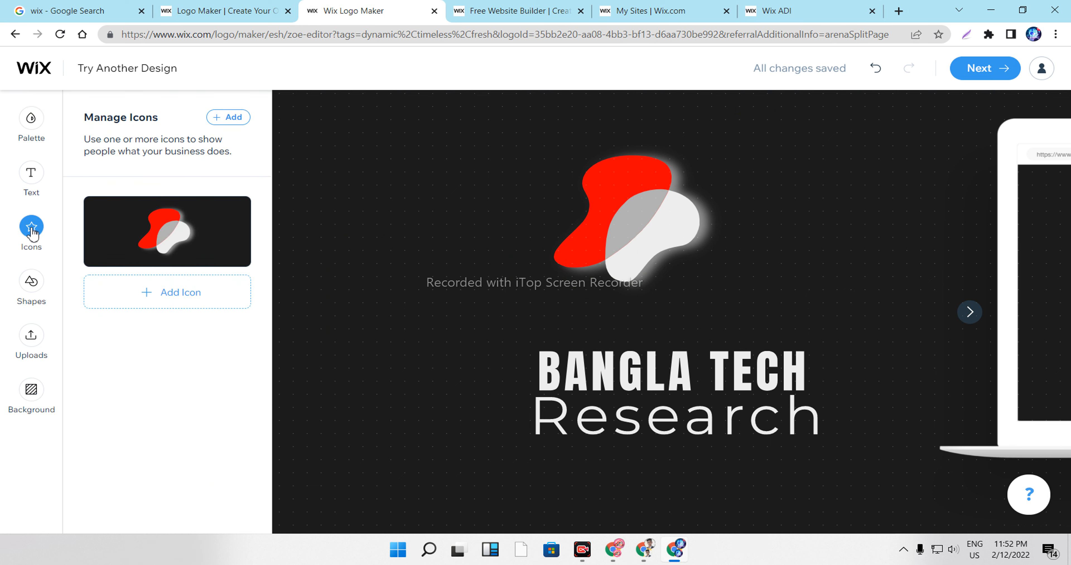
pyautogui.click(194, 294)
pyautogui.scroll(-5, 110, 375)
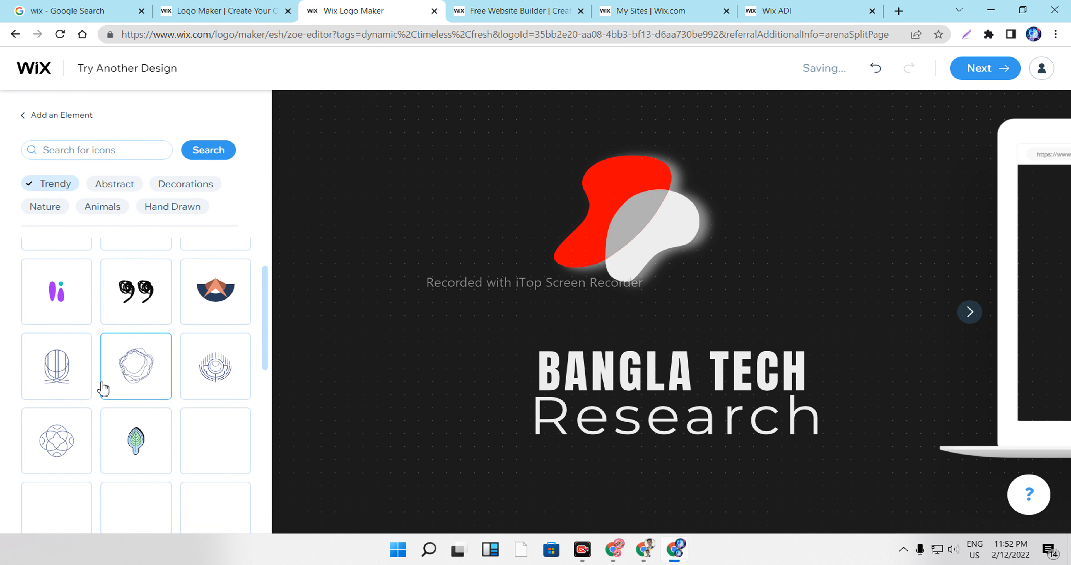
pyautogui.scroll(-5, 112, 394)
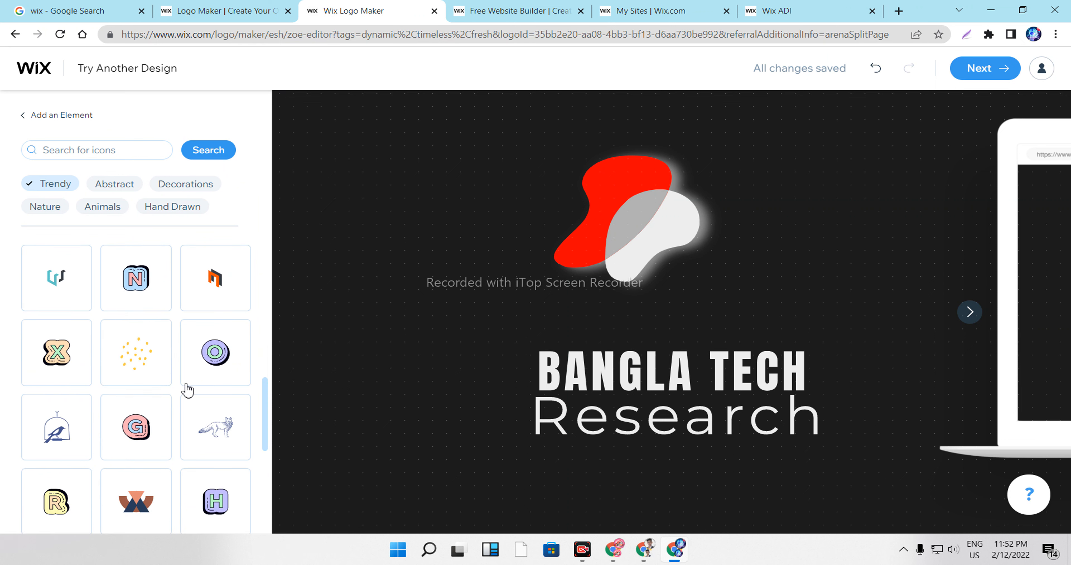
pyautogui.scroll(-5, 192, 390)
pyautogui.scroll(4, 196, 382)
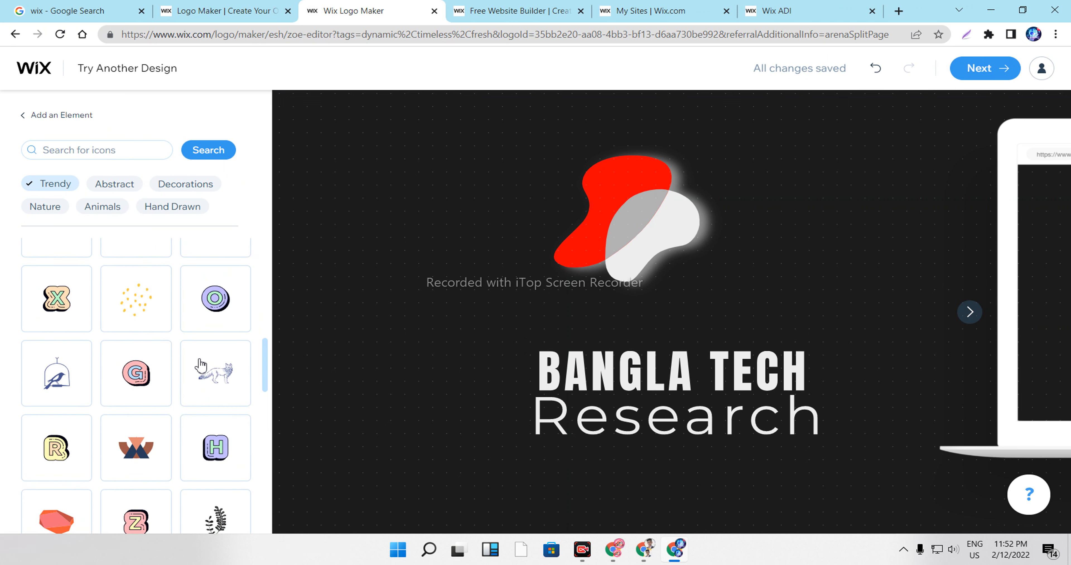
pyautogui.scroll(3, 202, 366)
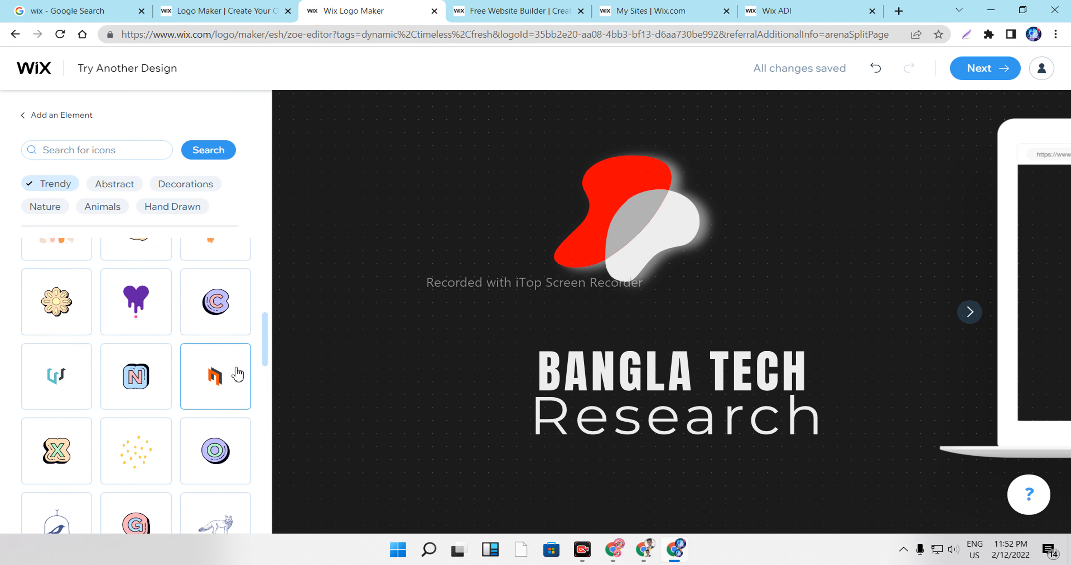
pyautogui.click(213, 376)
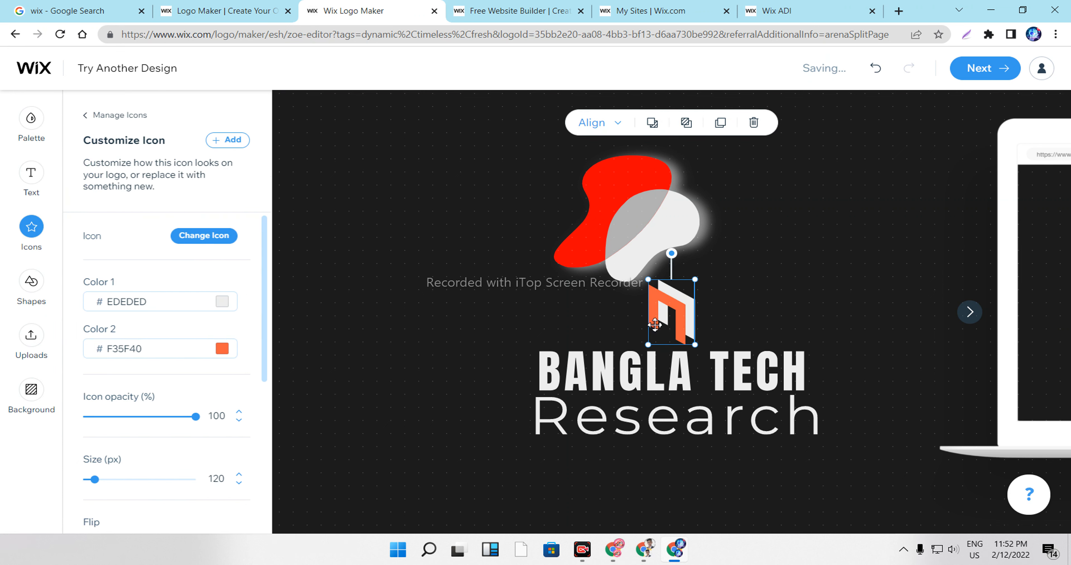
pyautogui.click(746, 309)
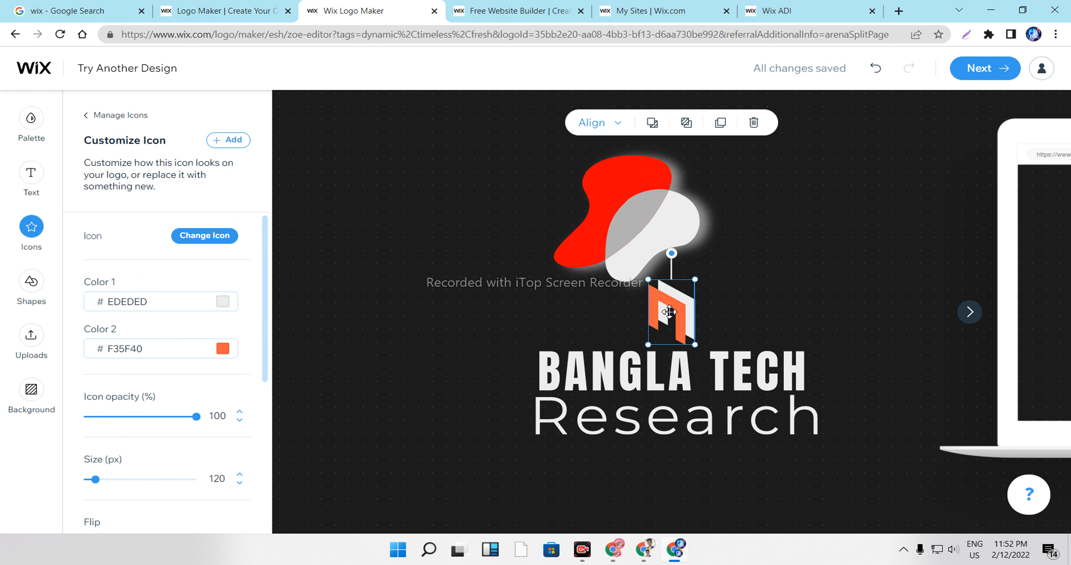
# Step: Change the new arch-shaped icon's Color 2 to red FF0004
pyautogui.click(670, 312)
pyautogui.click(227, 351)
pyautogui.click(333, 392)
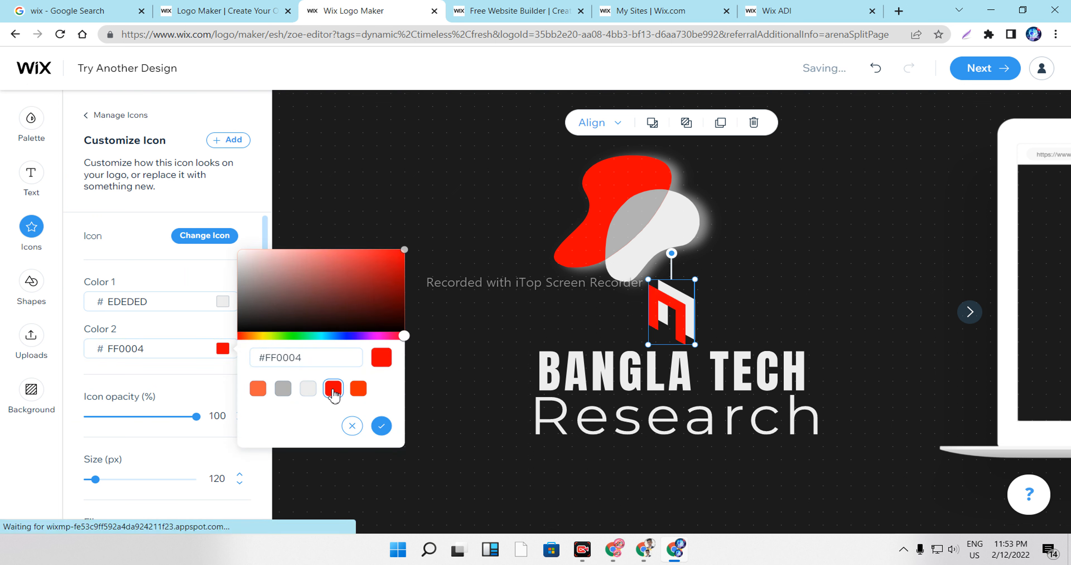
pyautogui.click(685, 321)
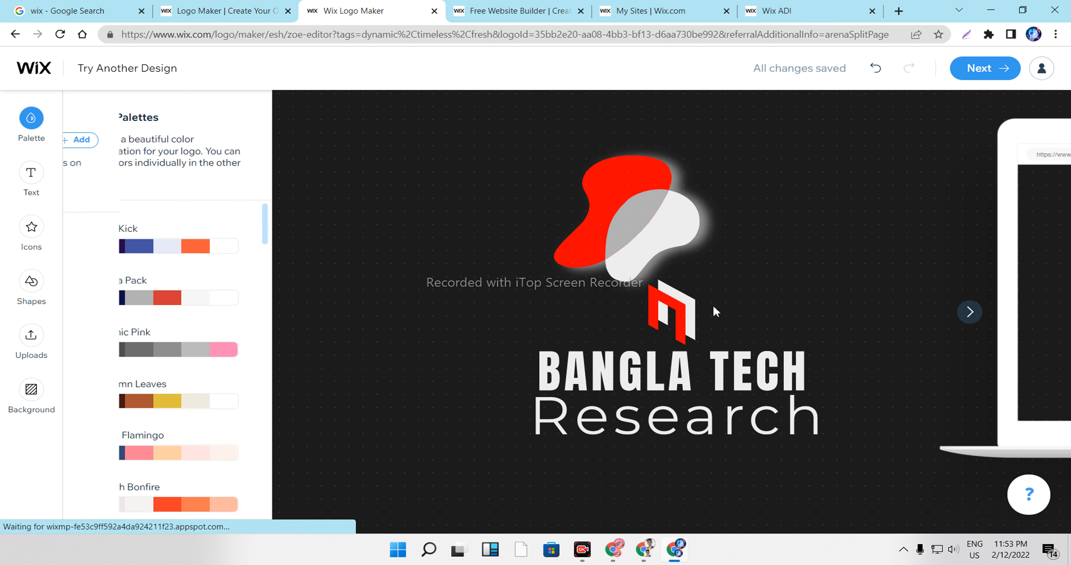
# Step: Duplicate the red and white arch-shaped icon and move the copy over the end of the word TECH
pyautogui.click(685, 321)
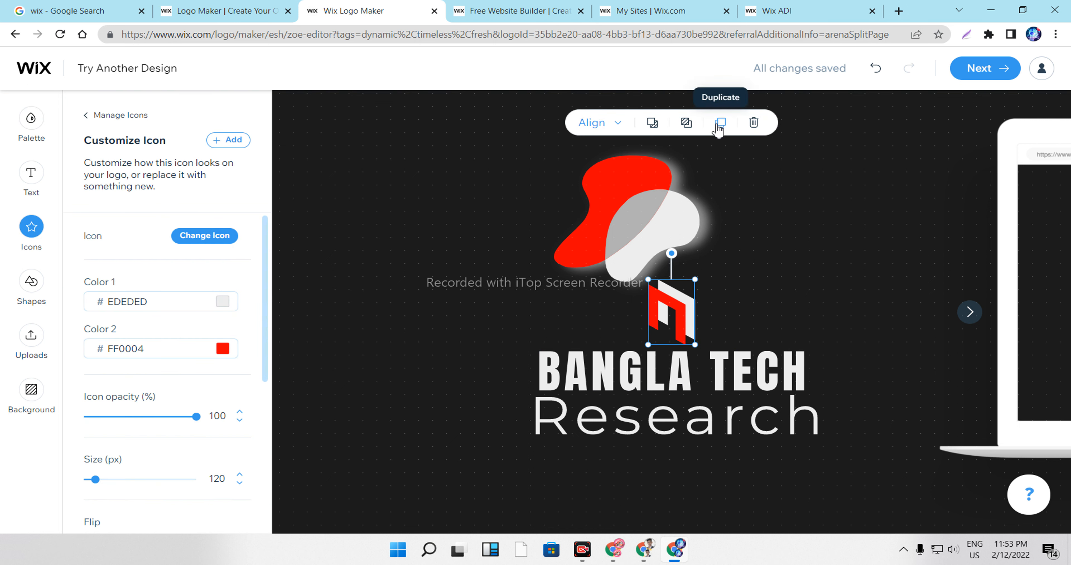
pyautogui.click(718, 130)
pyautogui.moveTo(675, 318); pyautogui.dragTo(772, 319)
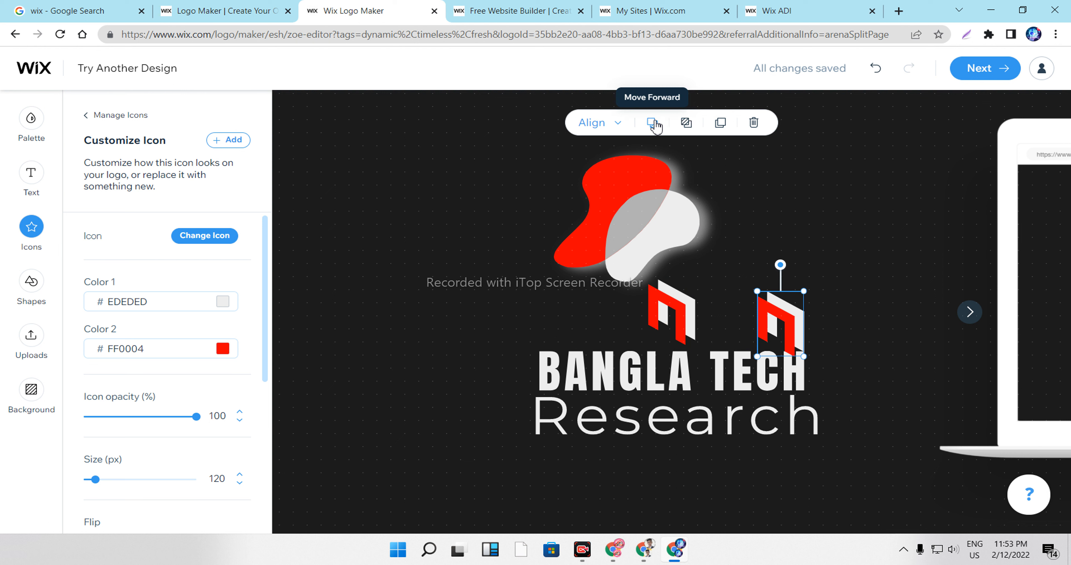
# Step: Align the duplicated arch-shaped icon to the top of the logo design and deselect it
pyautogui.click(599, 123)
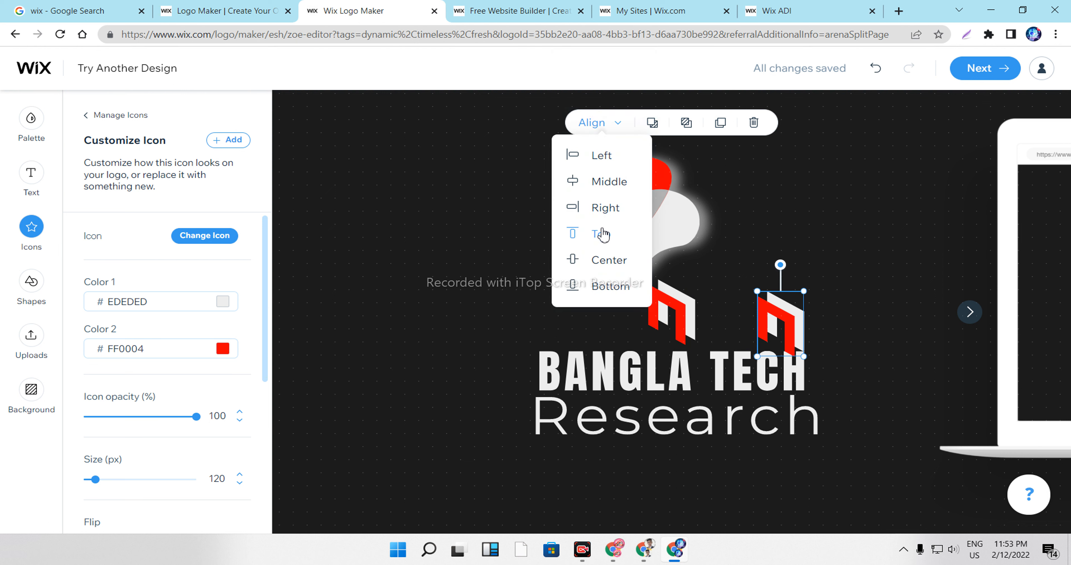
pyautogui.click(612, 246)
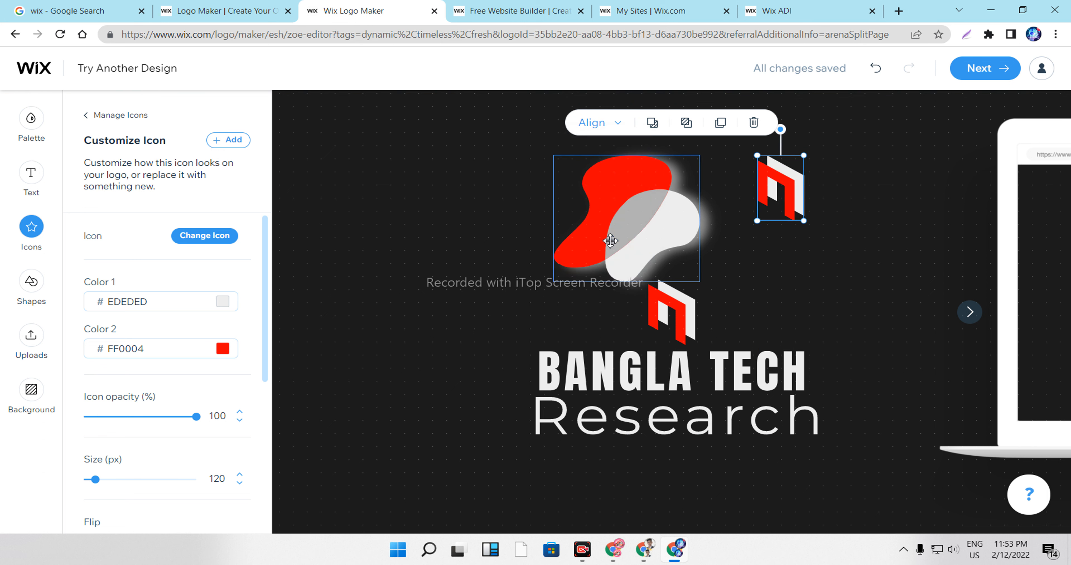
pyautogui.click(627, 130)
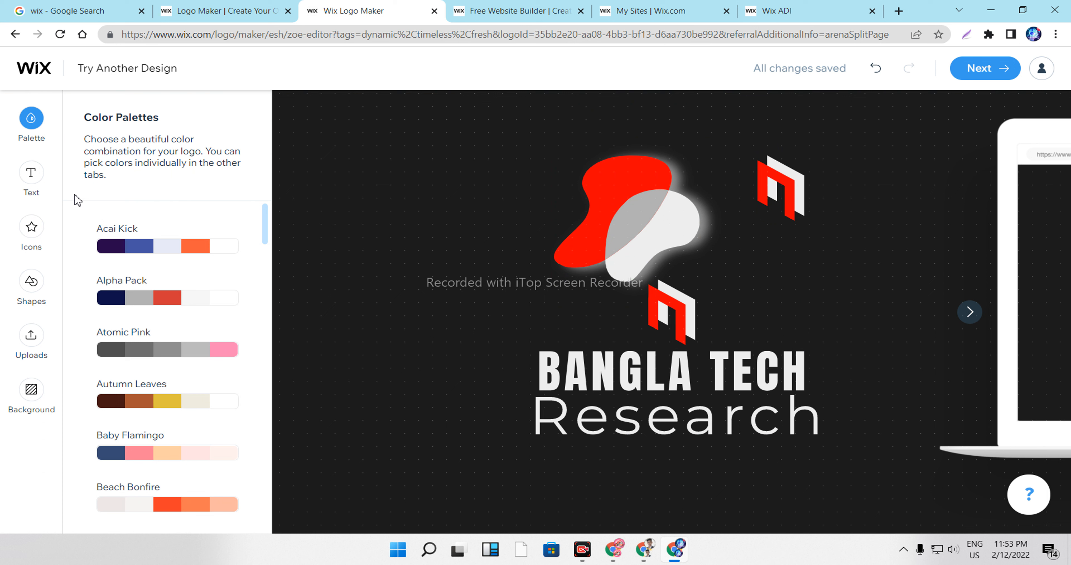
# Step: Try light grey, mid-grey and dark swatches for the logo background and settle on the near-black color 0C0202
pyautogui.click(31, 393)
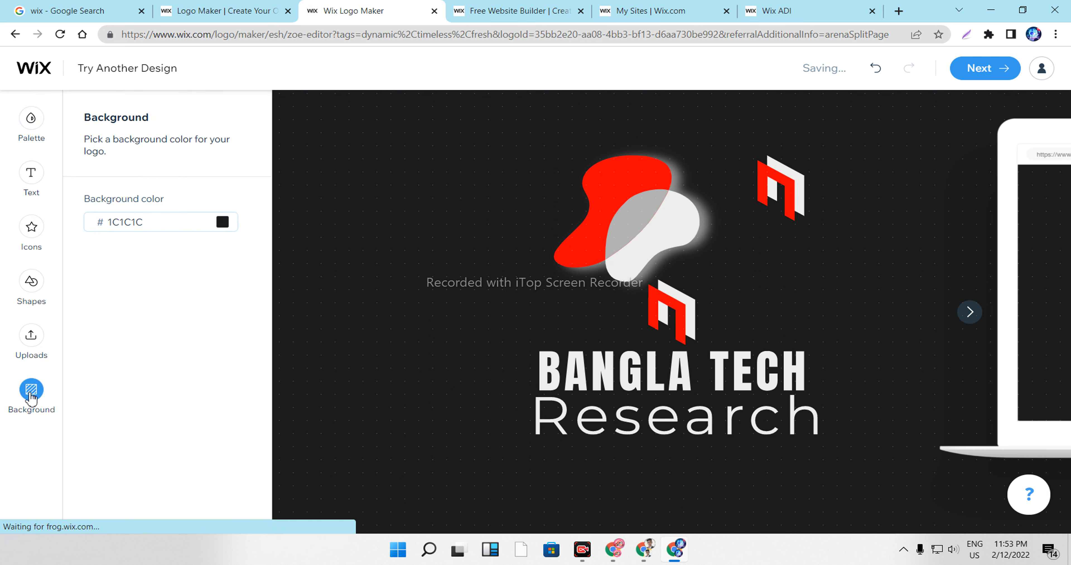
pyautogui.click(224, 229)
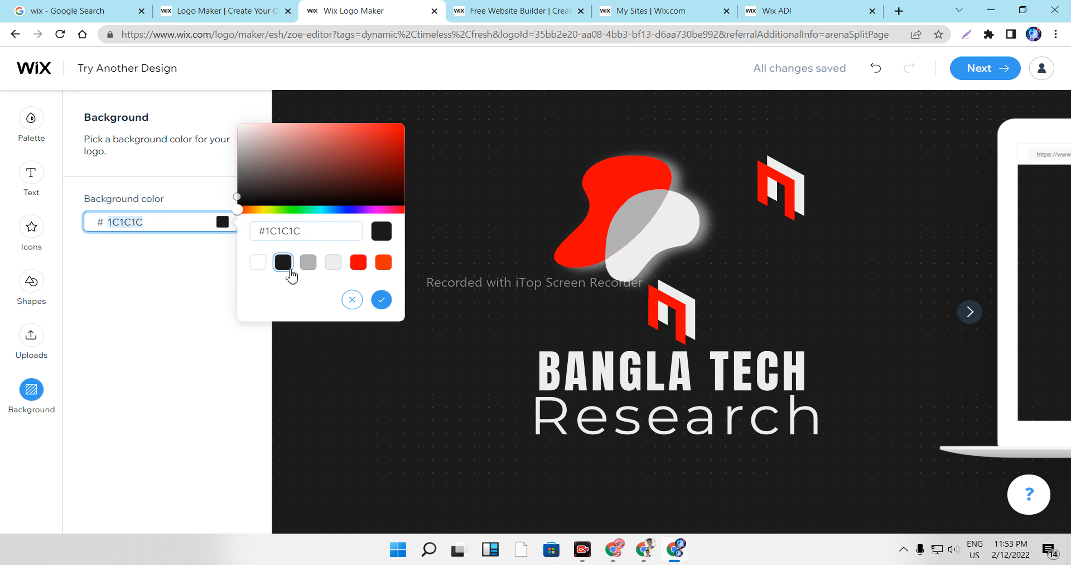
pyautogui.click(332, 266)
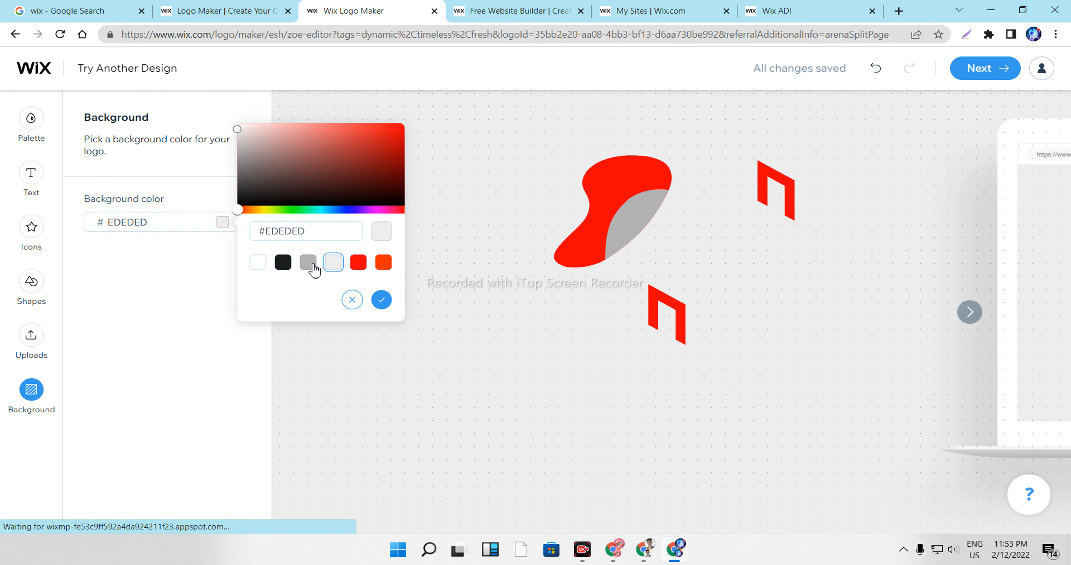
pyautogui.click(311, 265)
pyautogui.click(283, 262)
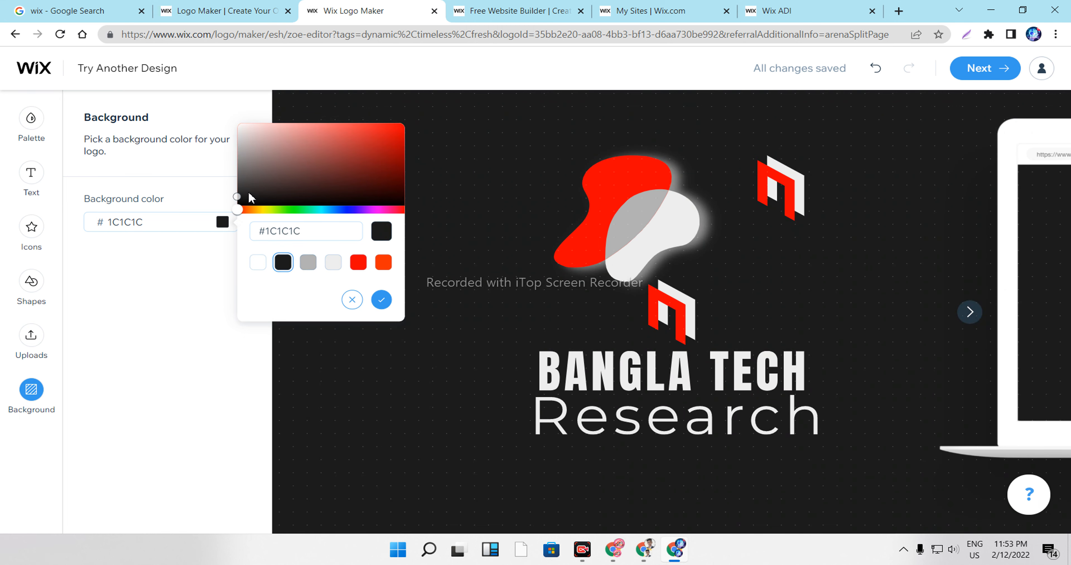
pyautogui.moveTo(237, 200)
pyautogui.mouseDown()
pyautogui.moveTo(373, 127)
pyautogui.moveTo(367, 134)
pyautogui.mouseUp()
pyautogui.moveTo(359, 169); pyautogui.dragTo(369, 206)
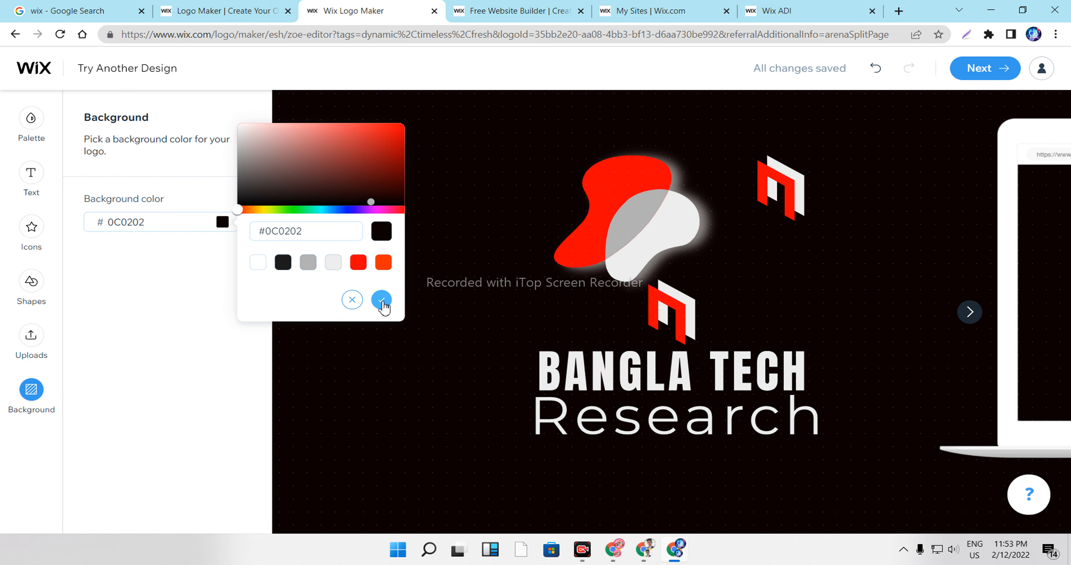
pyautogui.click(382, 300)
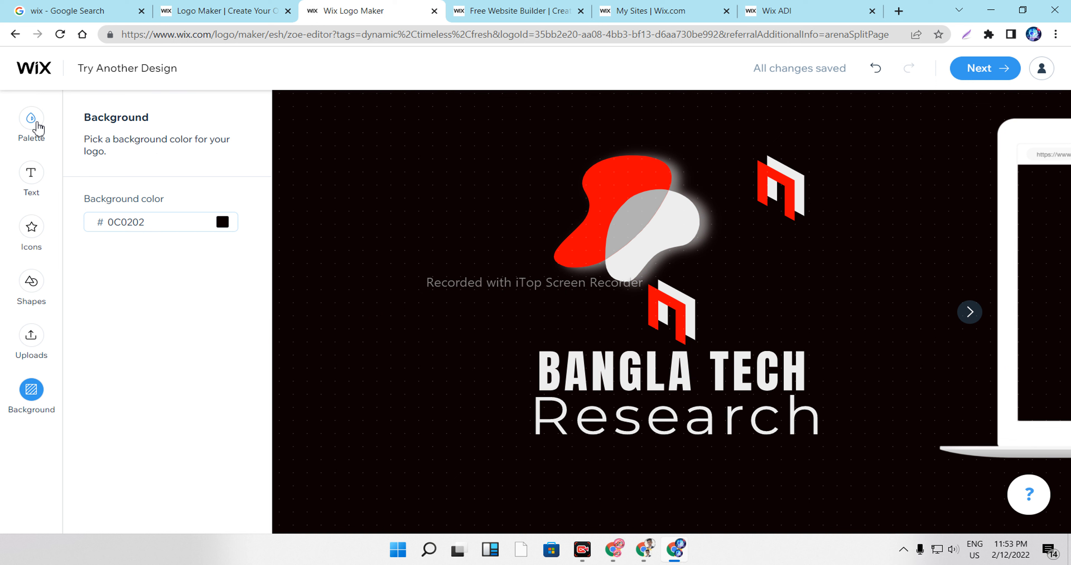
pyautogui.click(32, 118)
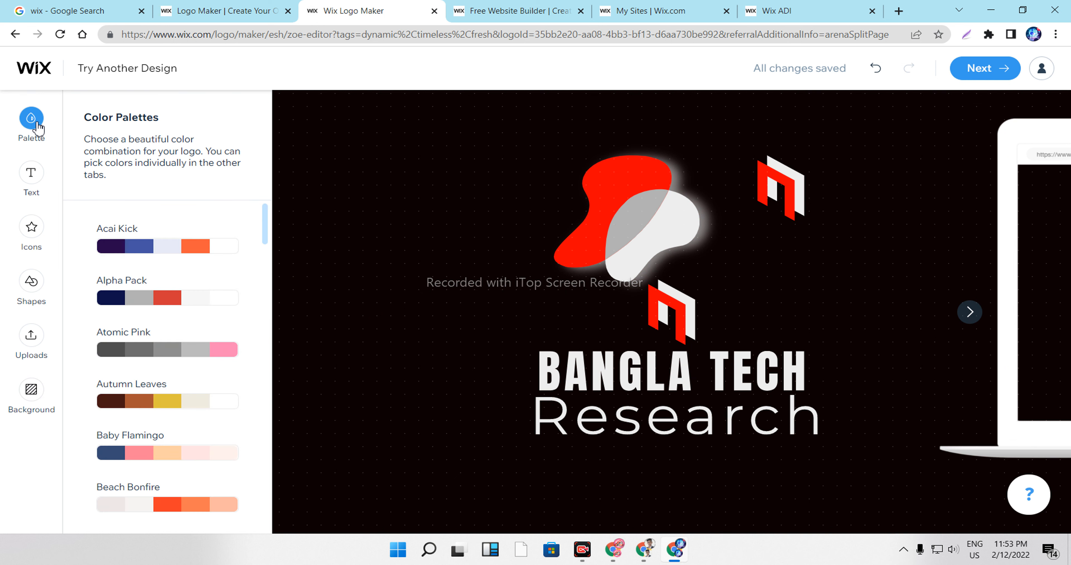
pyautogui.scroll(-15, 158, 368)
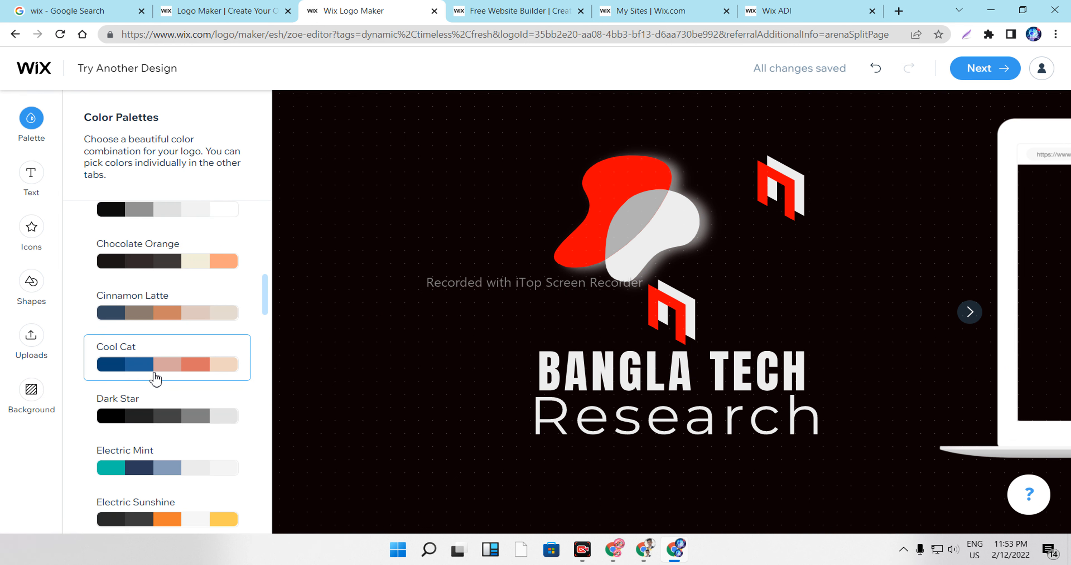
pyautogui.click(39, 174)
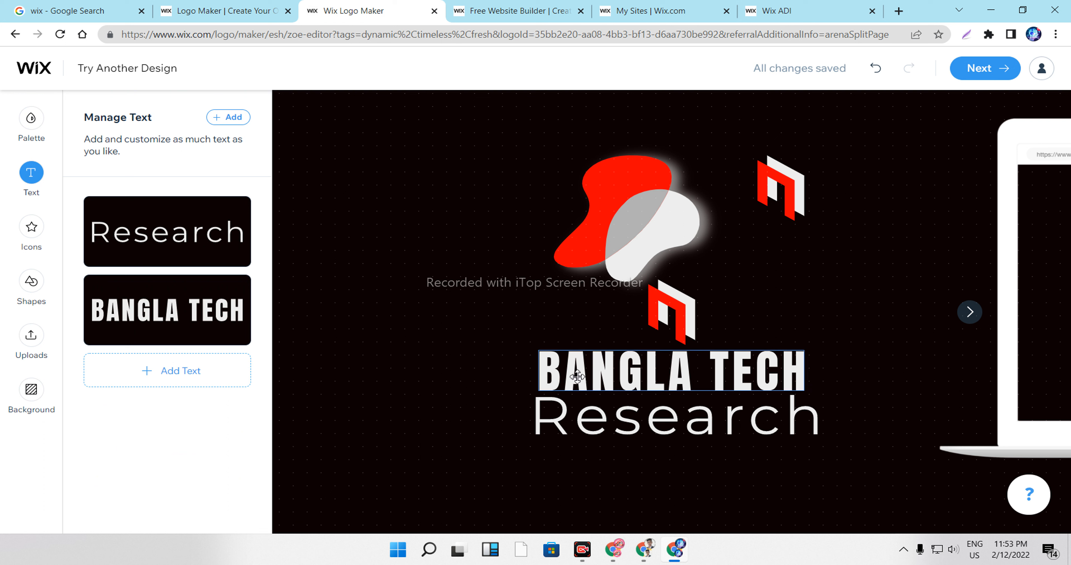
# Step: Enlarge the page and preview the logo on the website, social media, business card and merchandise mockups, returning to the logo design
pyautogui.moveTo(207, 326)
pyautogui.scroll(-6, 760, 414)
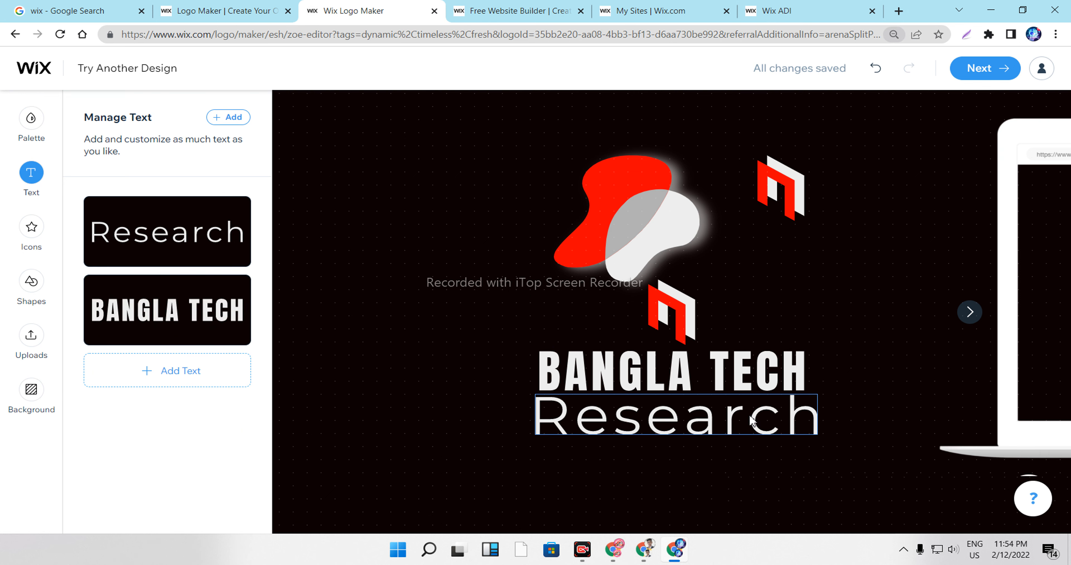
pyautogui.scroll(5, 758, 410)
pyautogui.scroll(3, 758, 411)
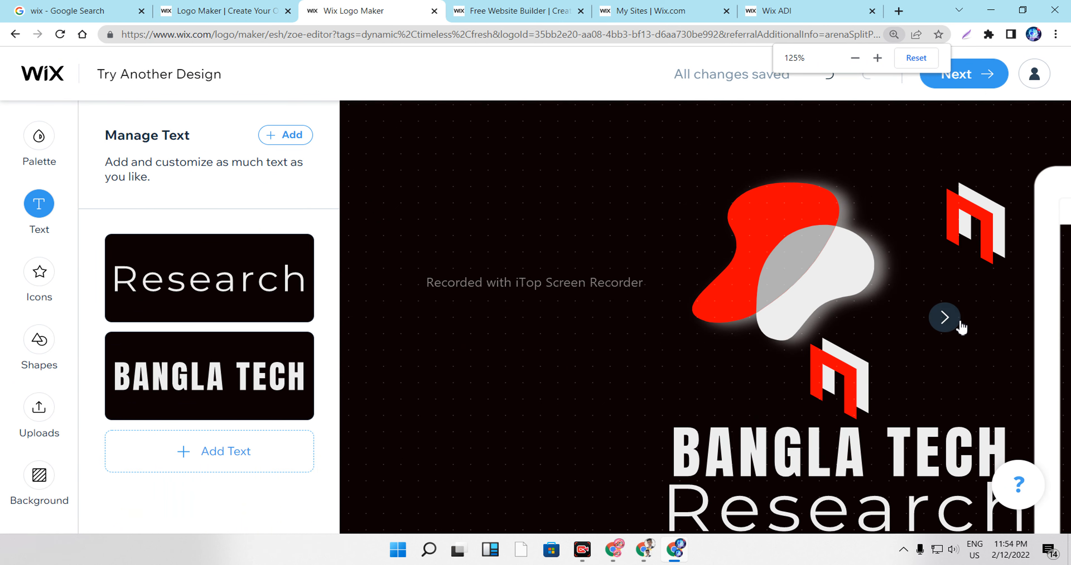
pyautogui.click(956, 327)
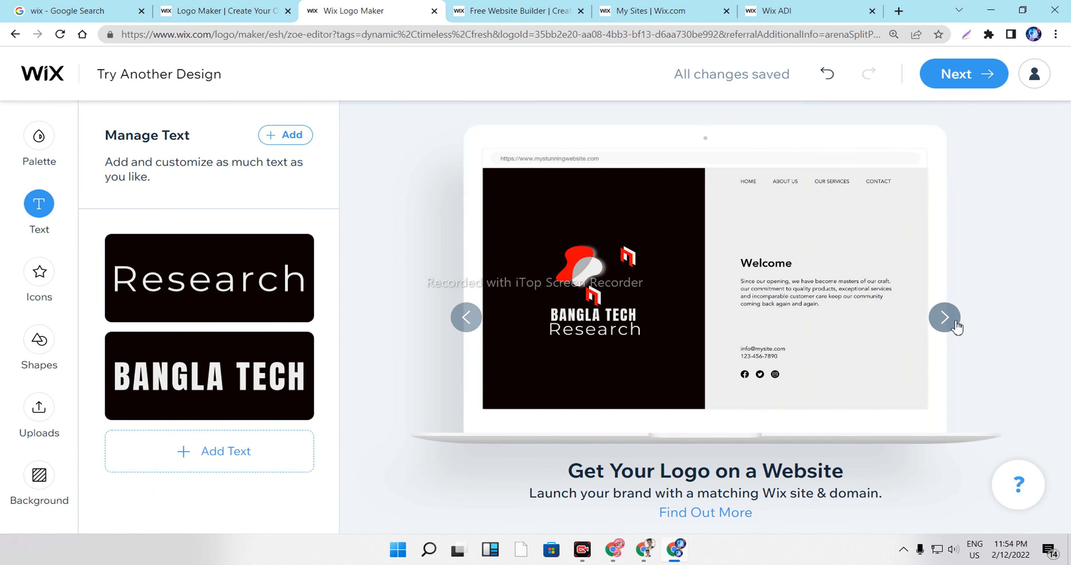
pyautogui.click(956, 327)
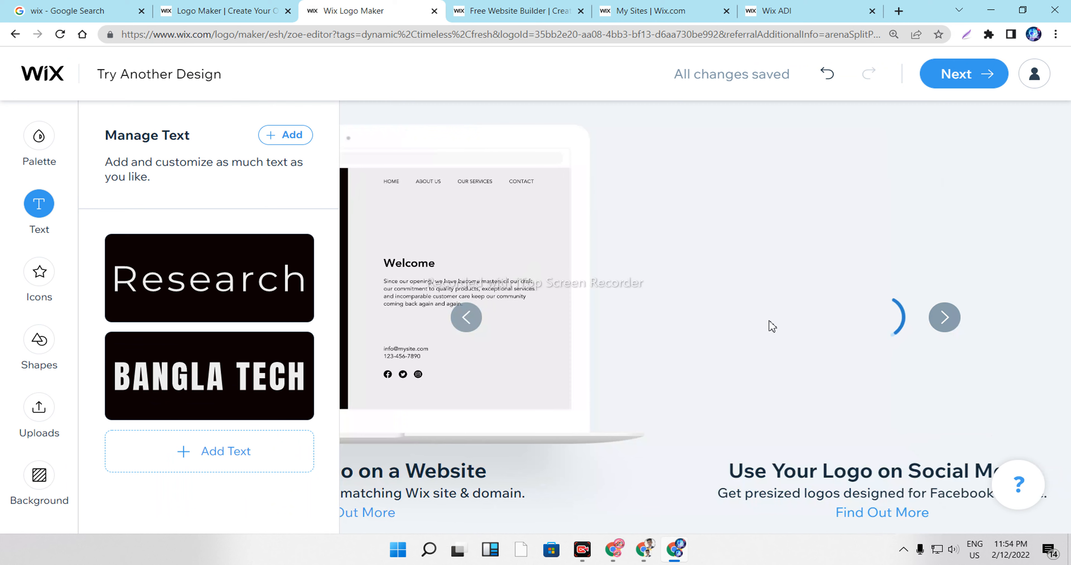
pyautogui.click(467, 317)
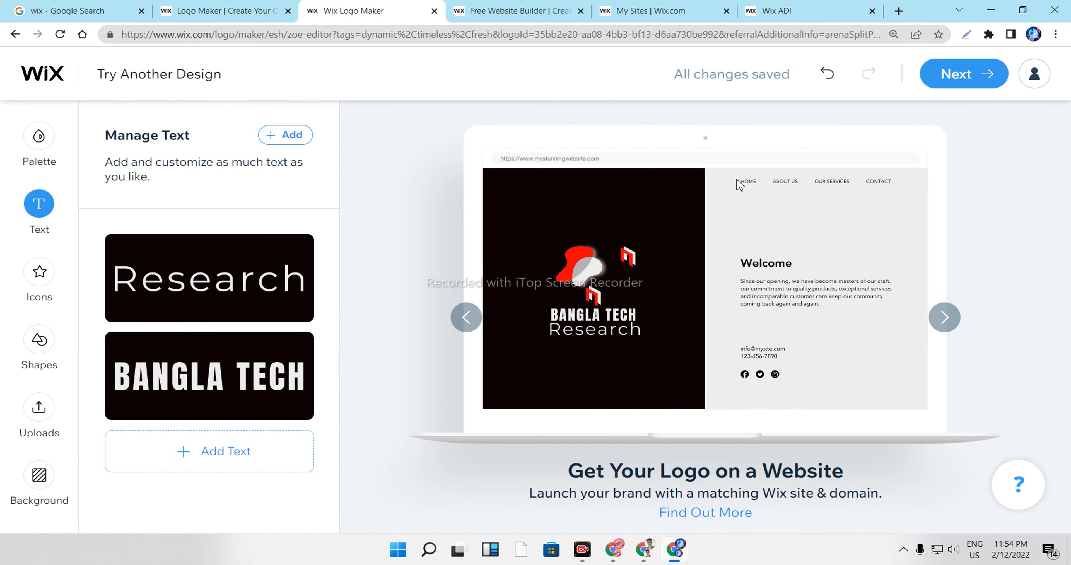
pyautogui.click(947, 328)
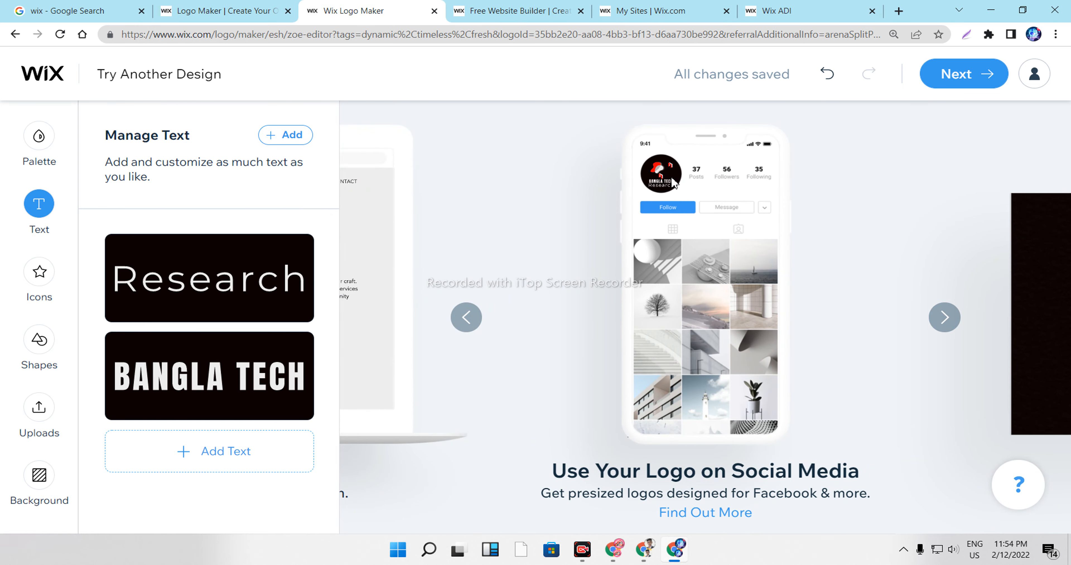
pyautogui.click(943, 322)
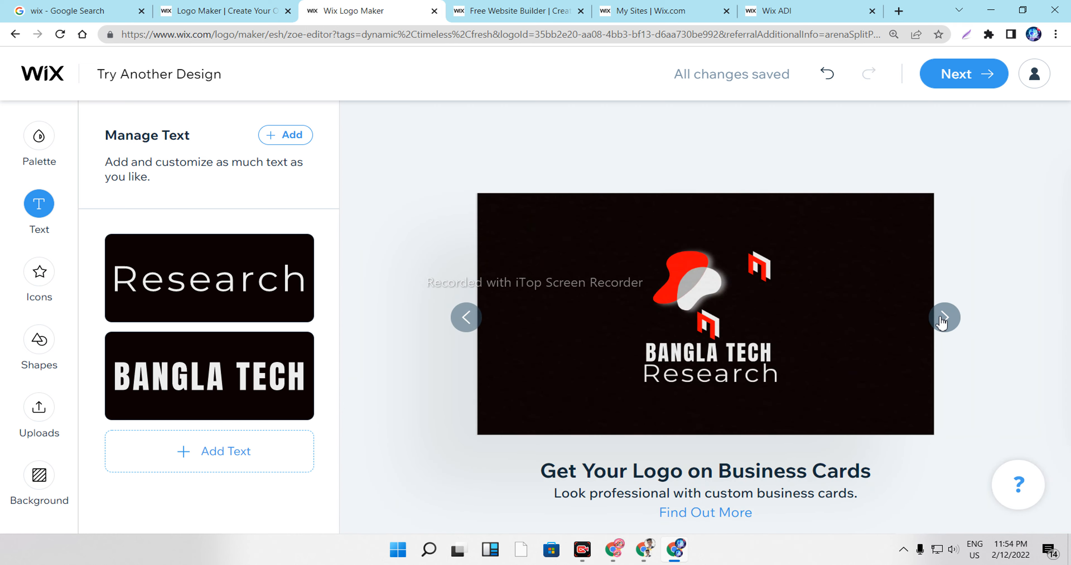
pyautogui.click(943, 322)
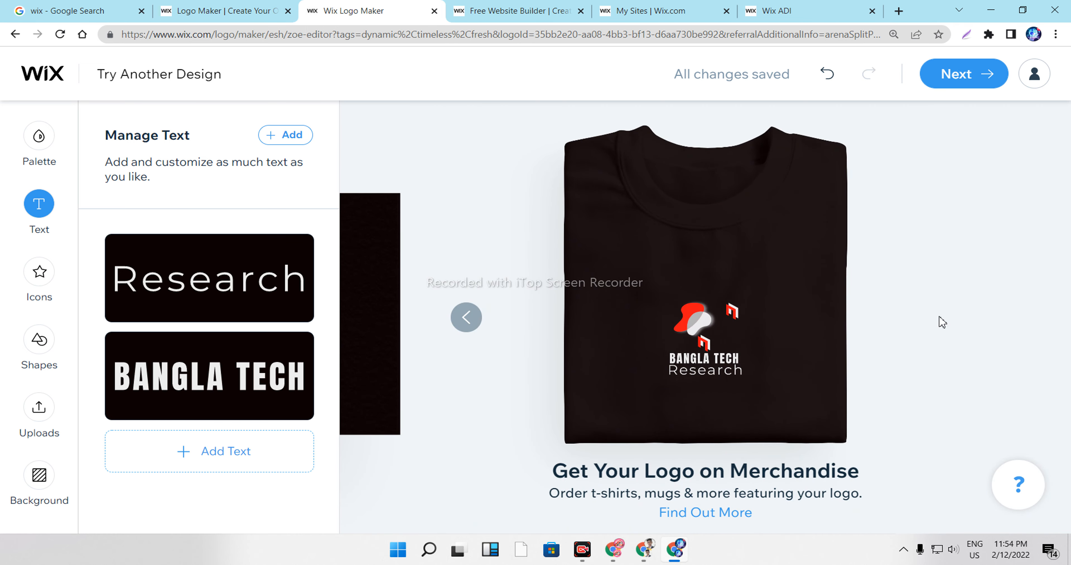
pyautogui.click(465, 319)
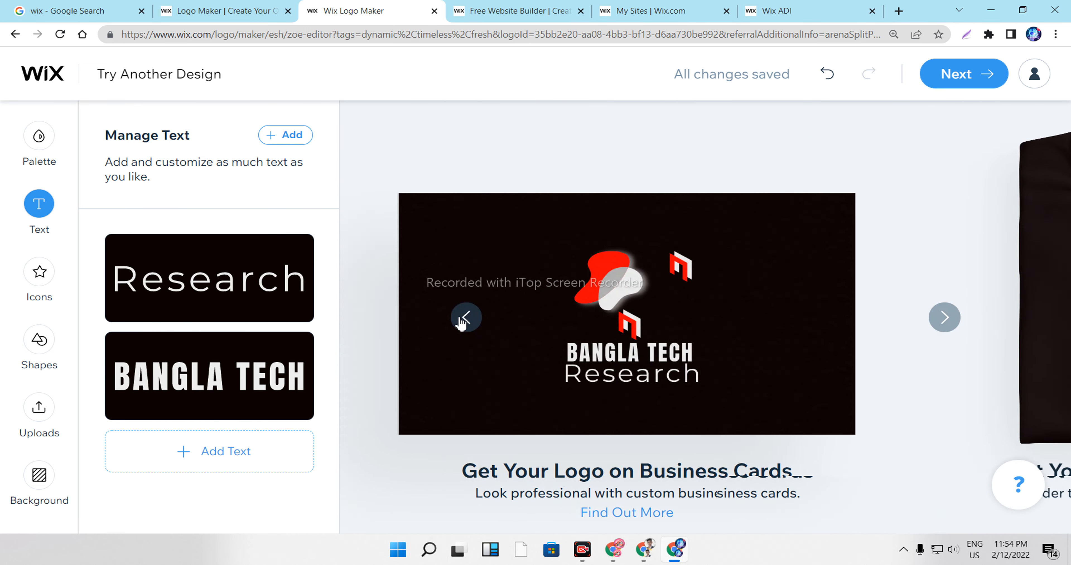
pyautogui.click(460, 321)
pyautogui.click(460, 321)
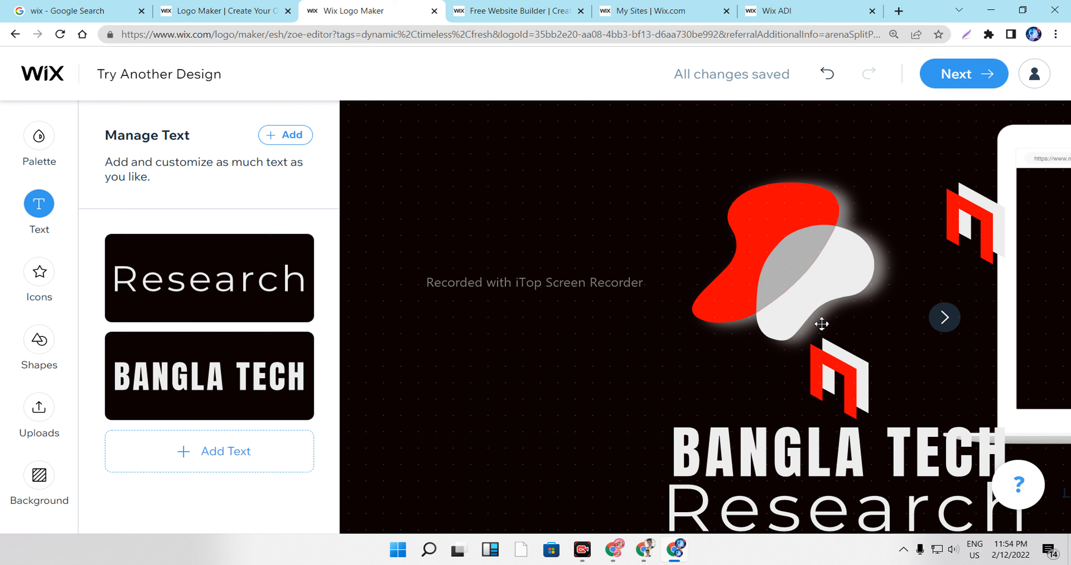
# Step: Finish the logo design, compare the matching website templates, and proceed with the logo plus the Coming Soon website
pyautogui.click(964, 74)
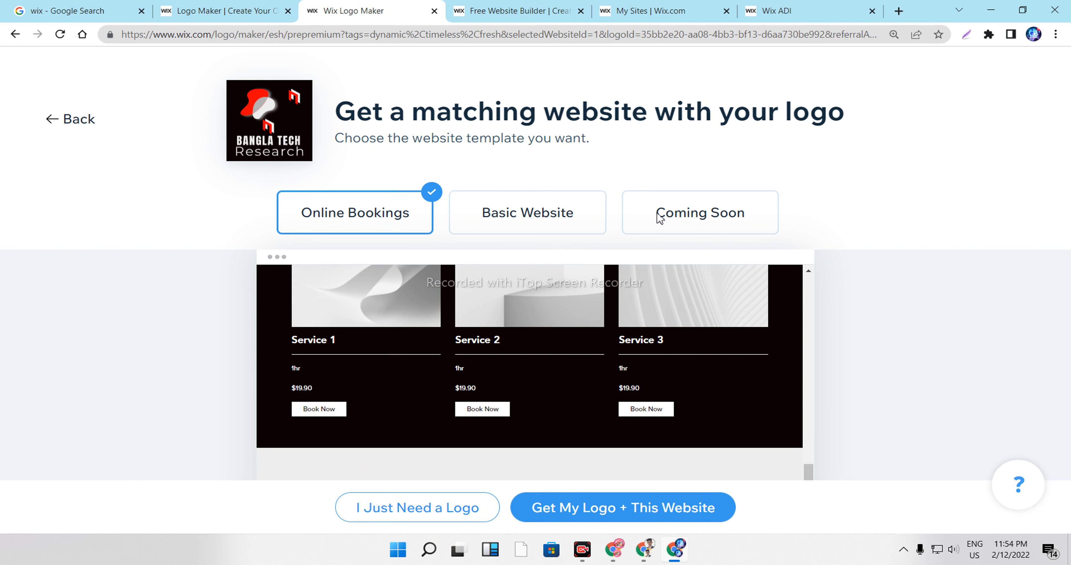
pyautogui.scroll(-3, 489, 428)
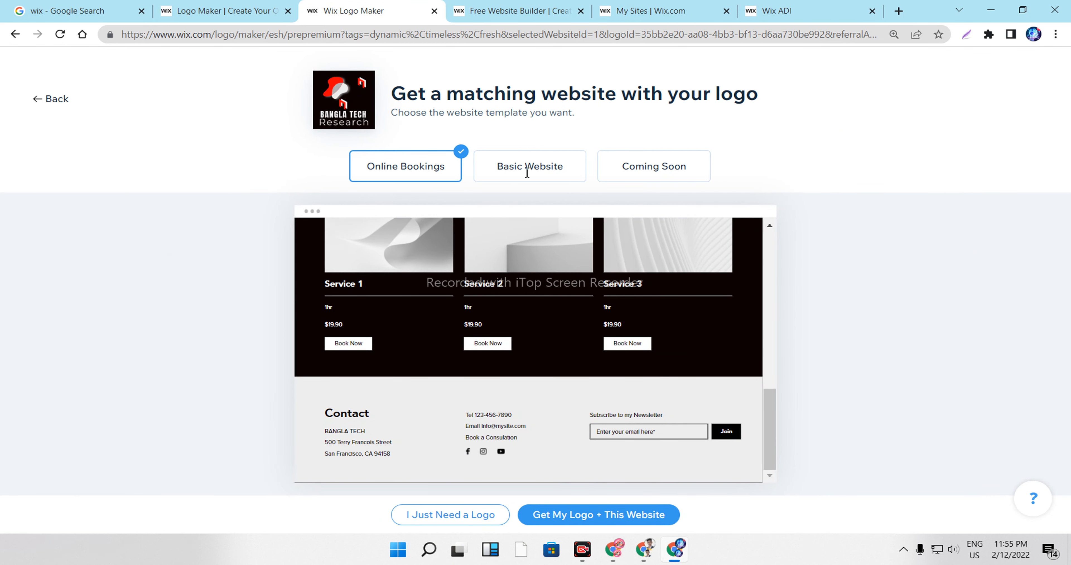
pyautogui.scroll(-1, 528, 171)
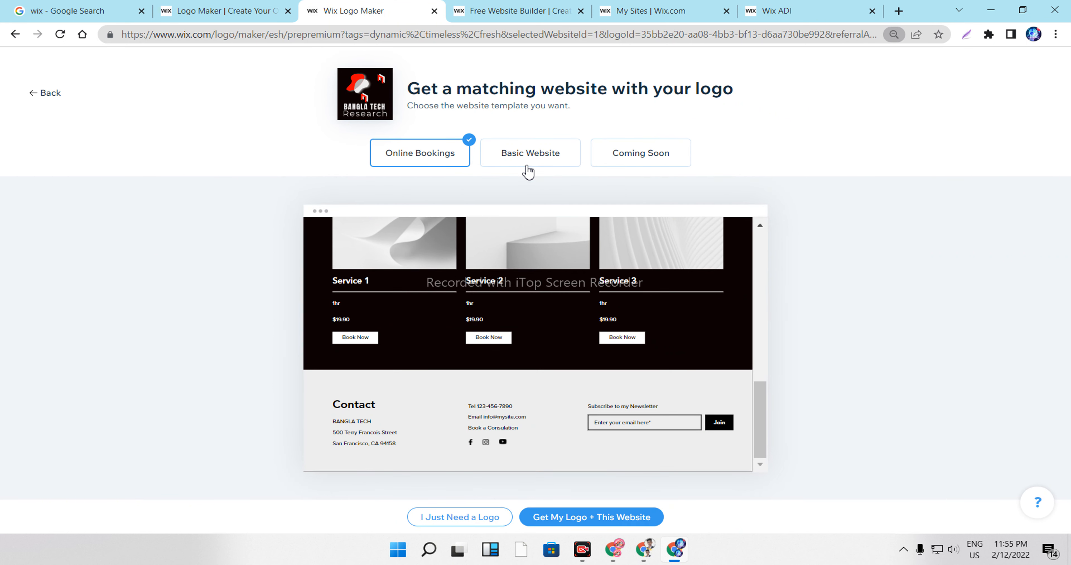
pyautogui.click(529, 168)
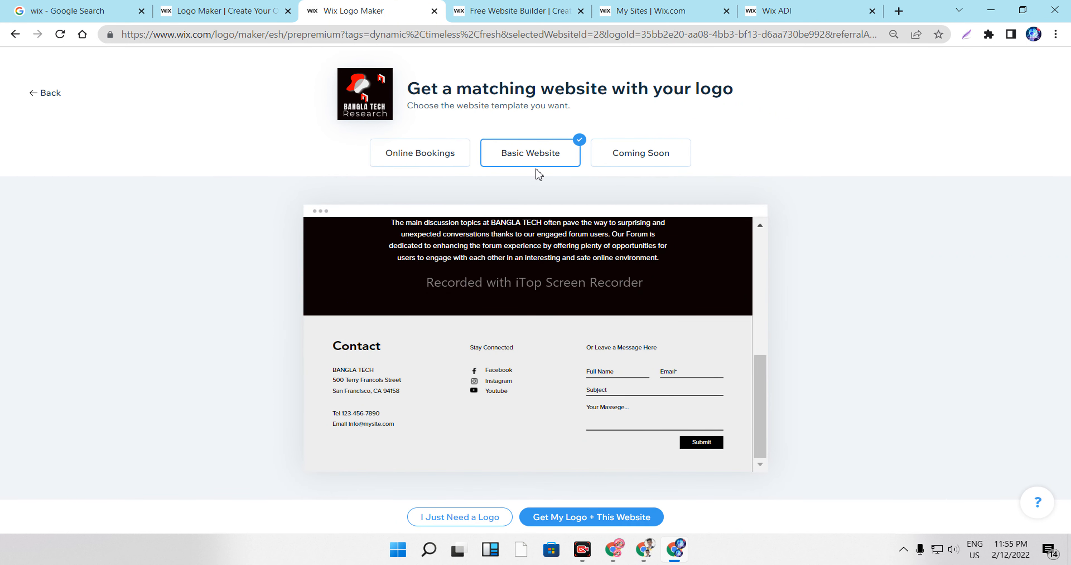
pyautogui.click(627, 156)
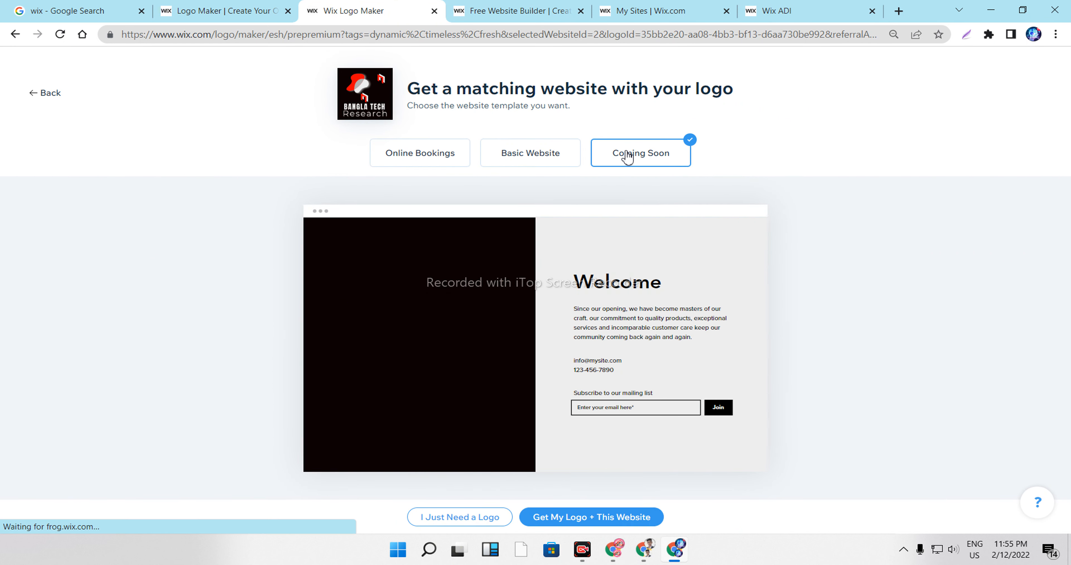
pyautogui.click(600, 523)
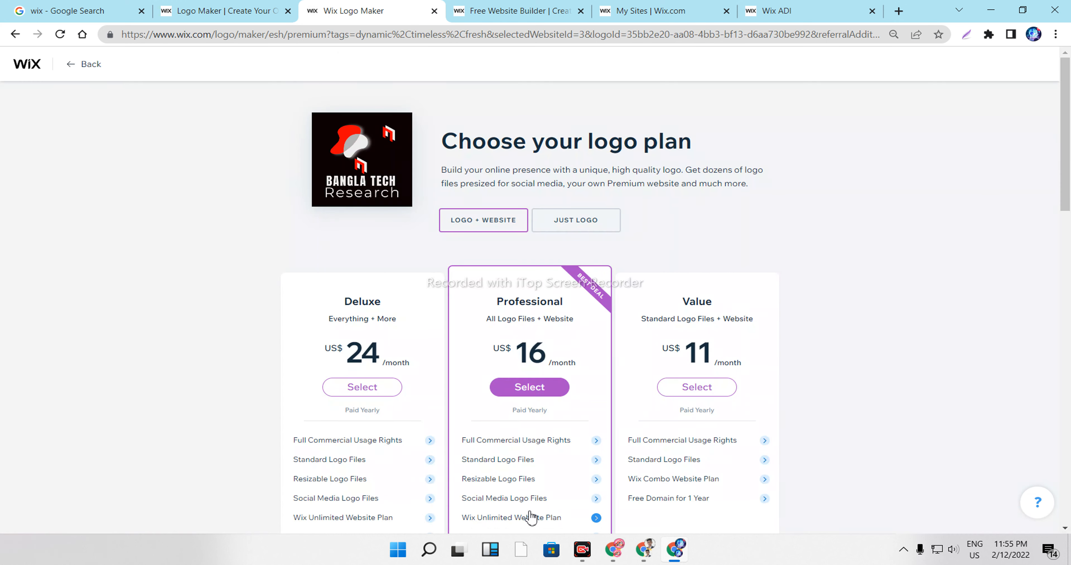
# Step: Examine the prices and included features of the Deluxe, Professional and Value Logo + Website plans
pyautogui.scroll(-12, 540, 418)
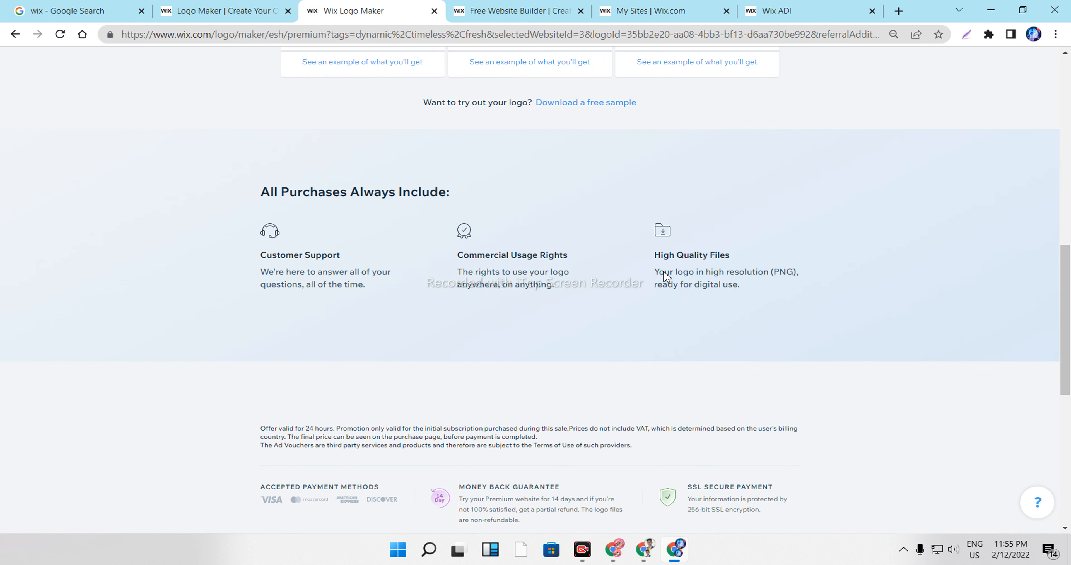
pyautogui.scroll(15, 619, 241)
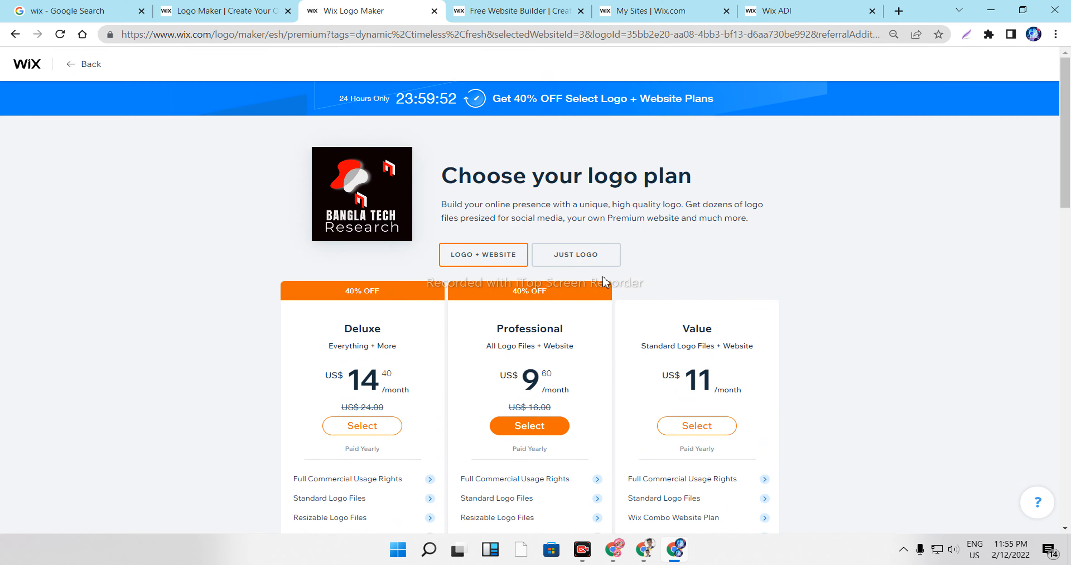
pyautogui.scroll(-8, 535, 336)
pyautogui.scroll(4, 427, 248)
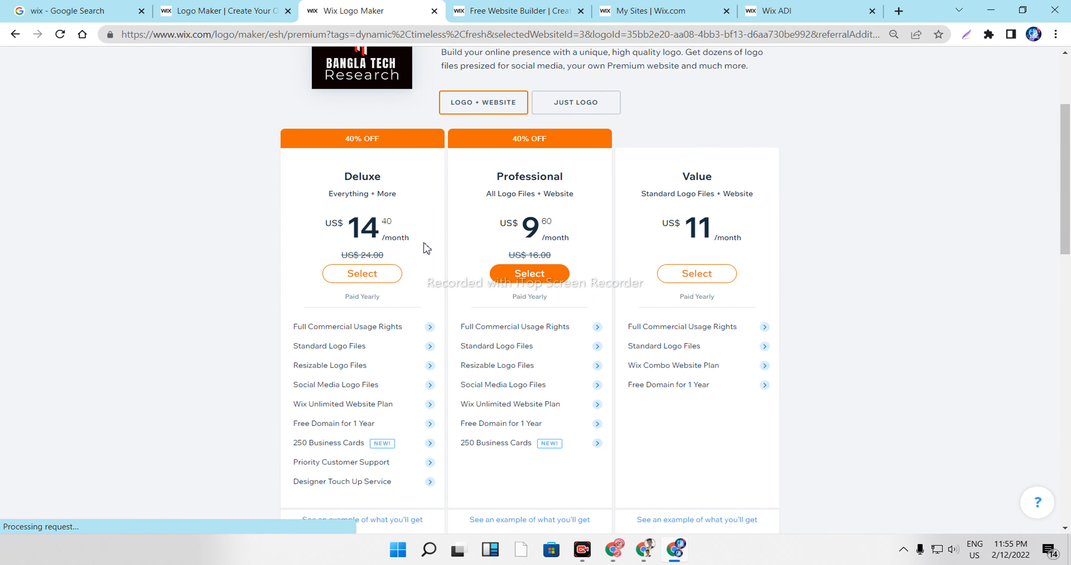
pyautogui.hotkey('ctrl', '+')
pyautogui.hotkey('ctrl', '+')
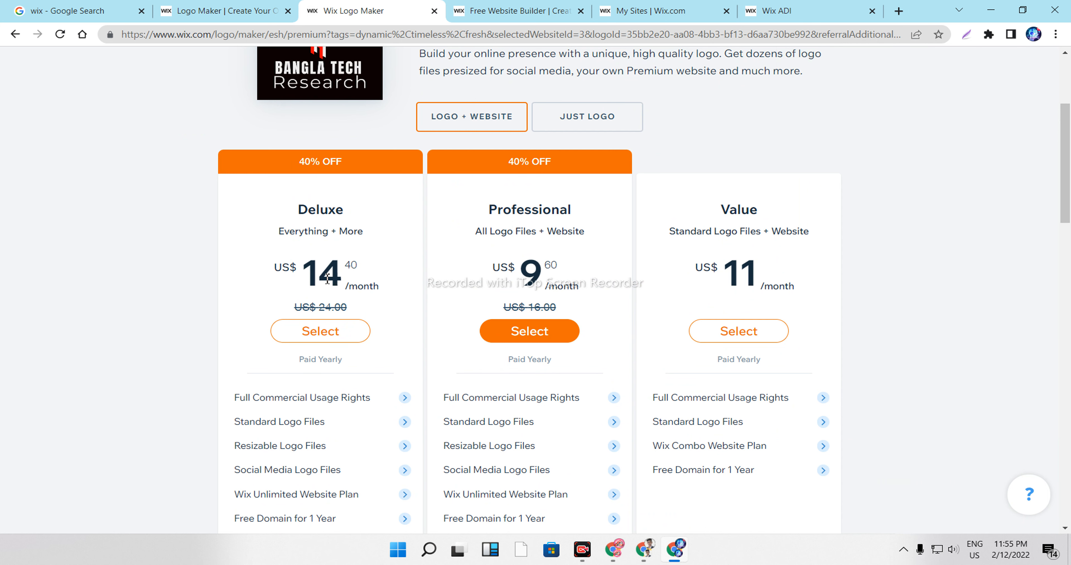
pyautogui.scroll(-7, 358, 307)
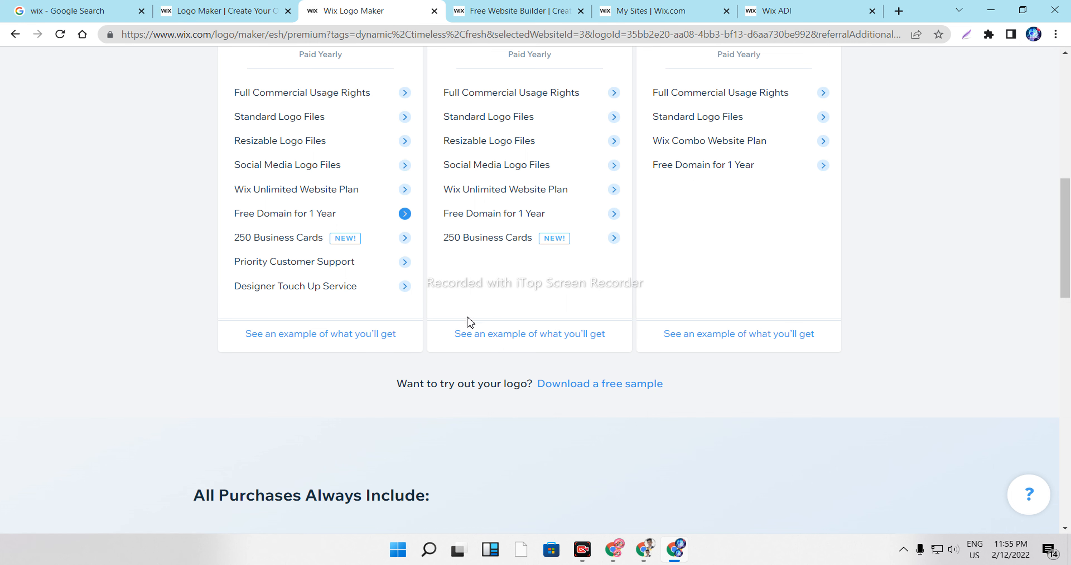
# Step: Download the free sample of the logo offered below the plans
pyautogui.scroll(-8, 519, 345)
pyautogui.scroll(5, 573, 349)
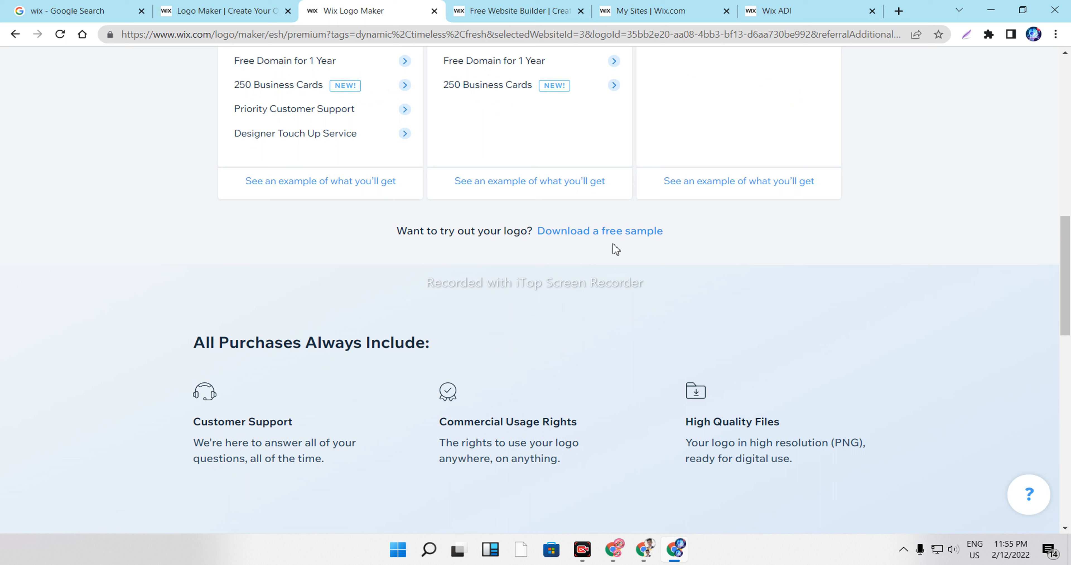
pyautogui.click(571, 240)
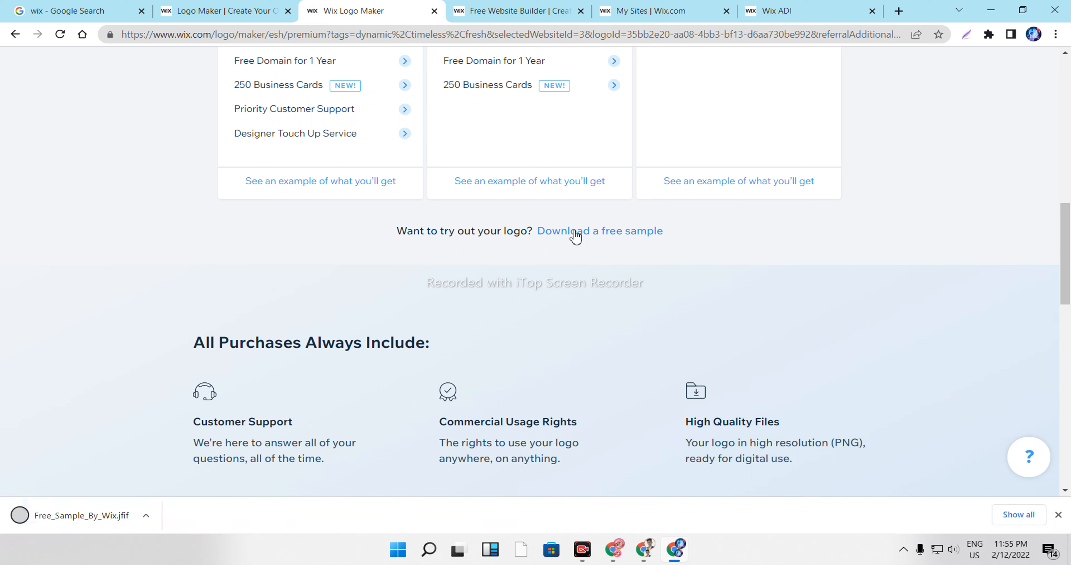
pyautogui.click(124, 523)
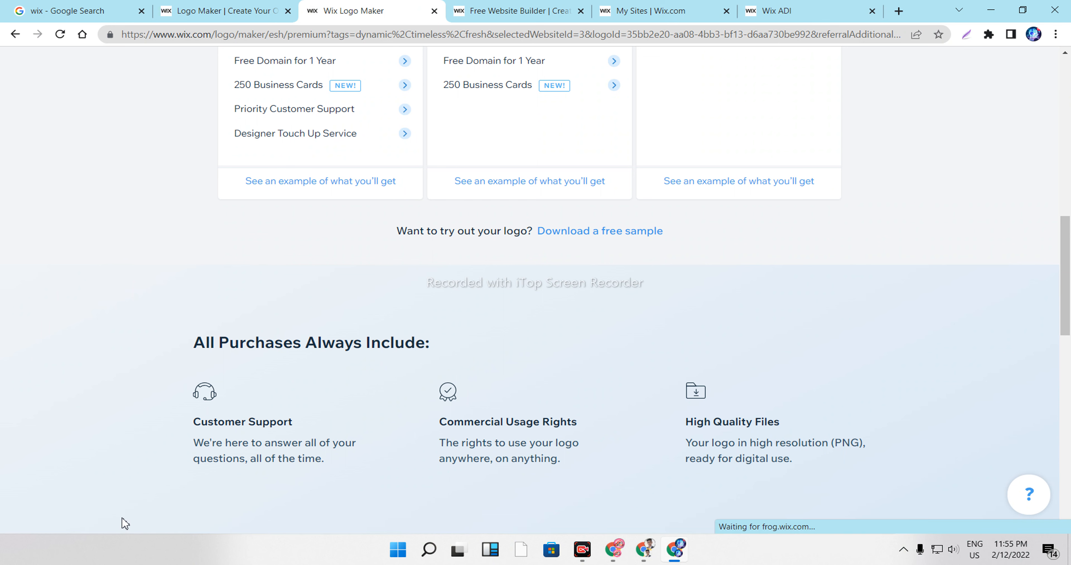
# Step: Open Free_Sample_By_Wix.jfif from the browser's download list, inspect the logo image up close, and close the image viewer
pyautogui.click(1057, 36)
pyautogui.click(935, 126)
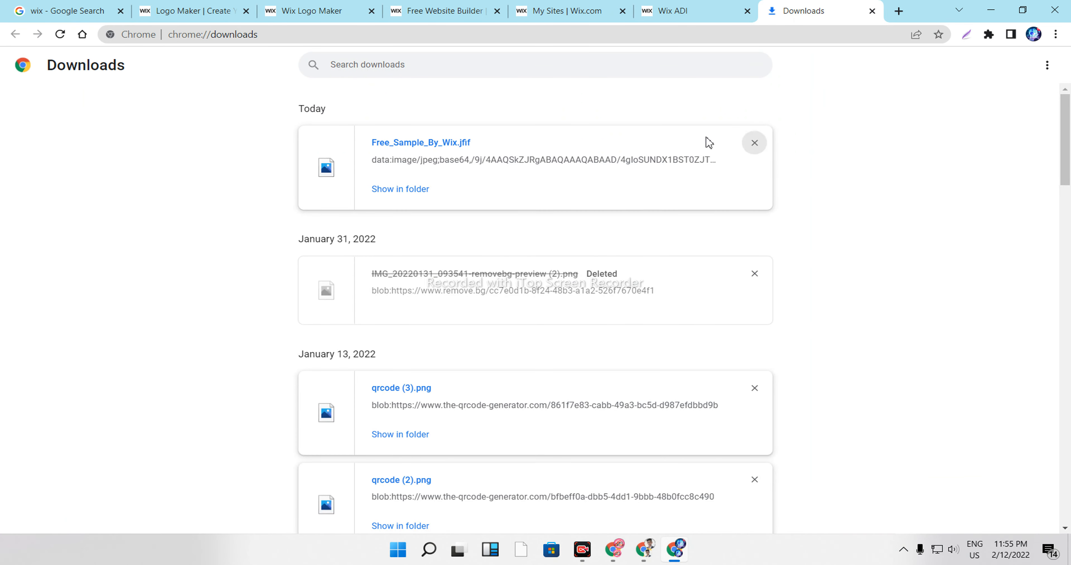
pyautogui.doubleClick(440, 144)
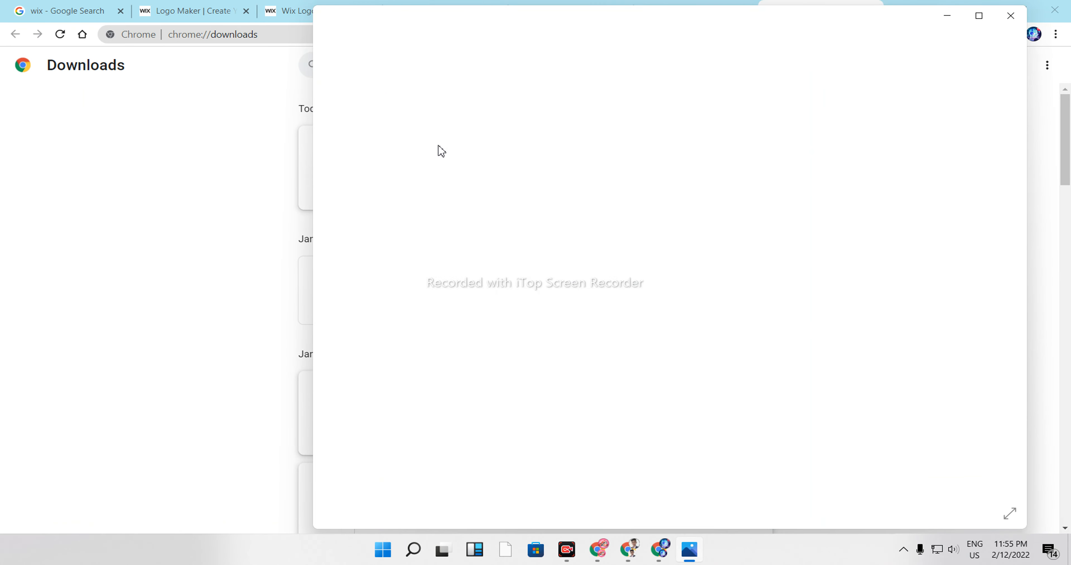
pyautogui.scroll(3, 677, 290)
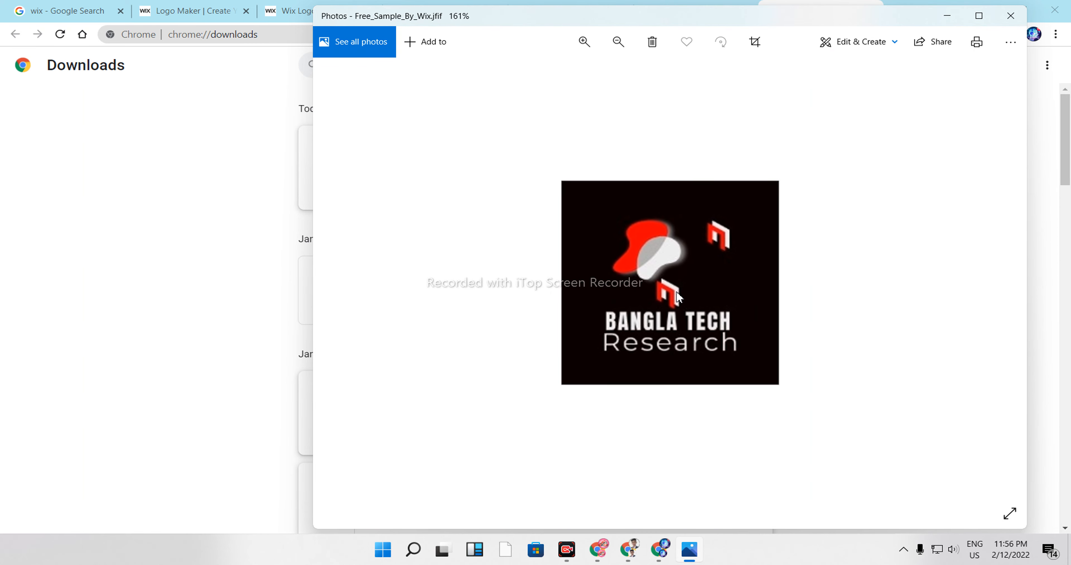
pyautogui.scroll(1, 676, 292)
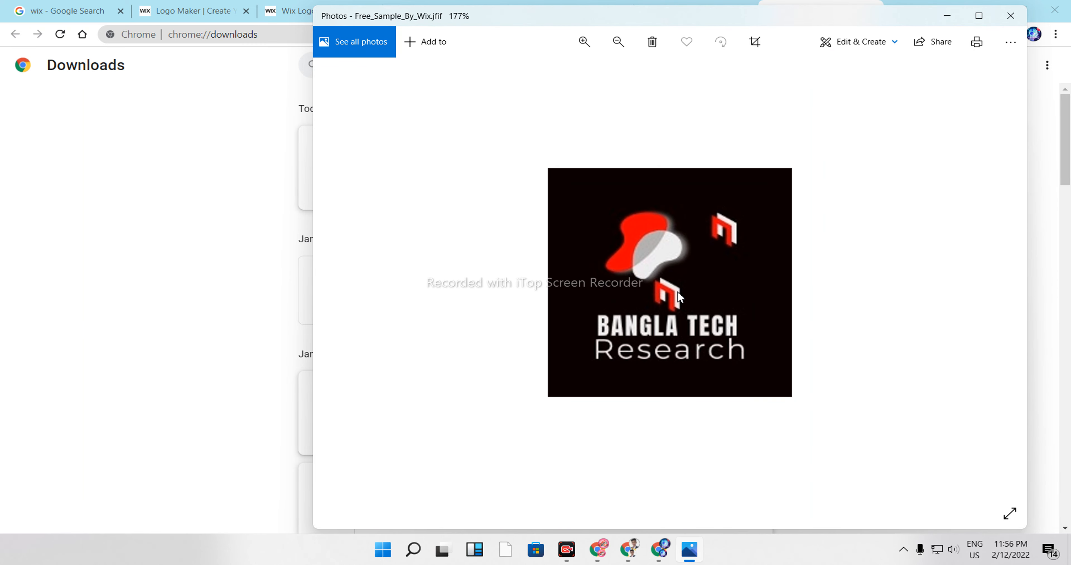
pyautogui.scroll(-2, 679, 297)
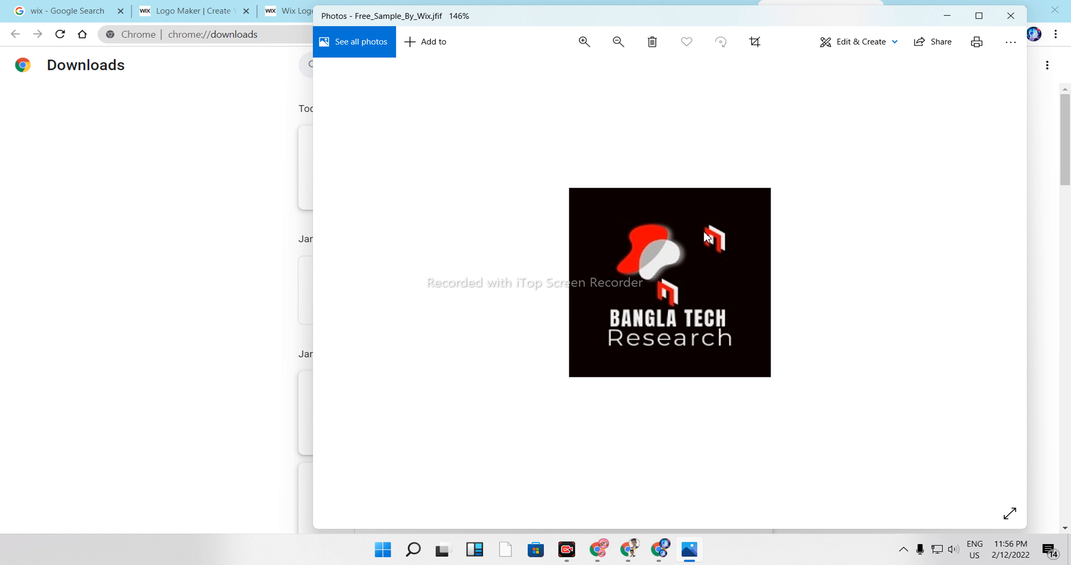
pyautogui.click(1011, 18)
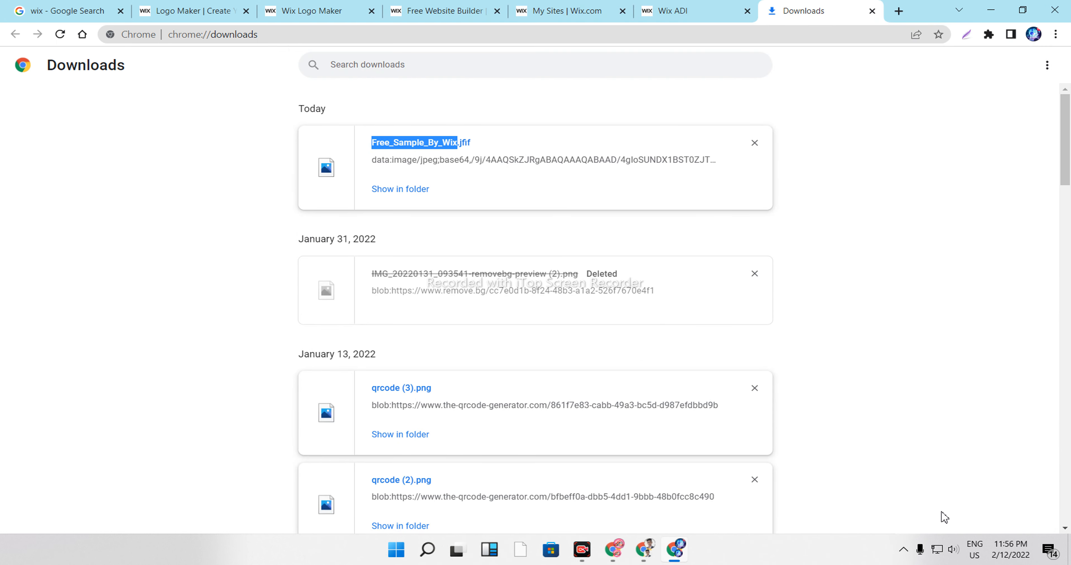